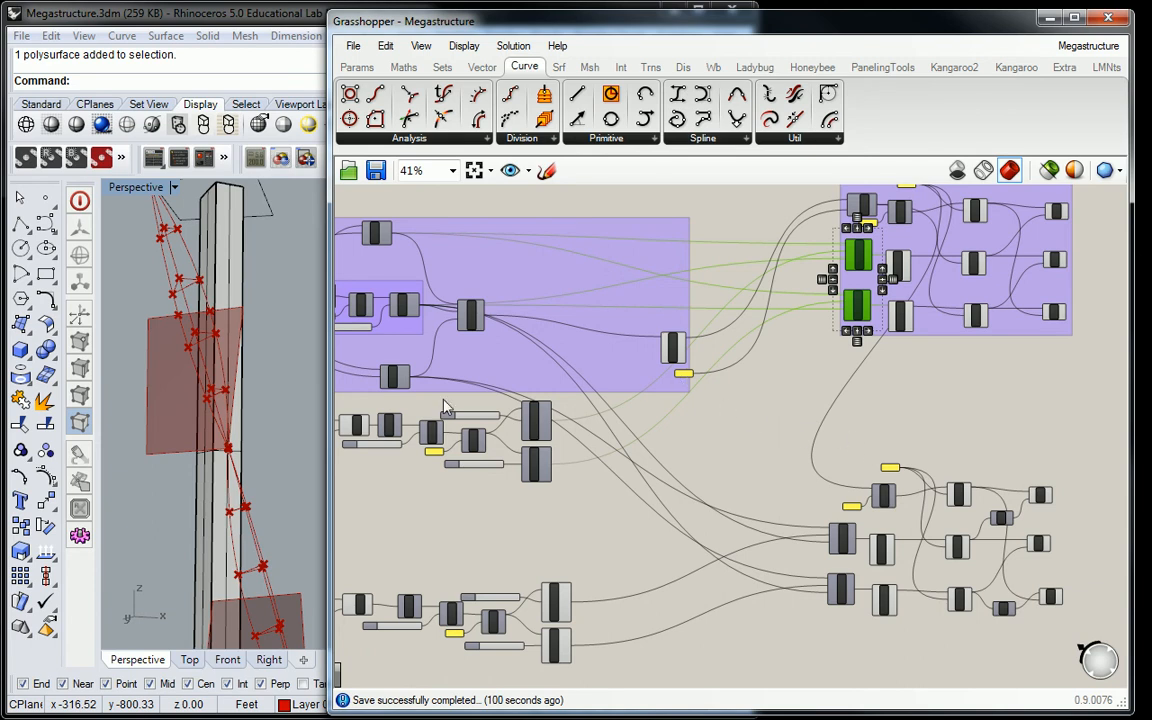
Narrow the Grasshopper window to expose more of the Rhino viewport and examine the arcs along the tower up close.
right_click_drag(205, 410, 226, 422)
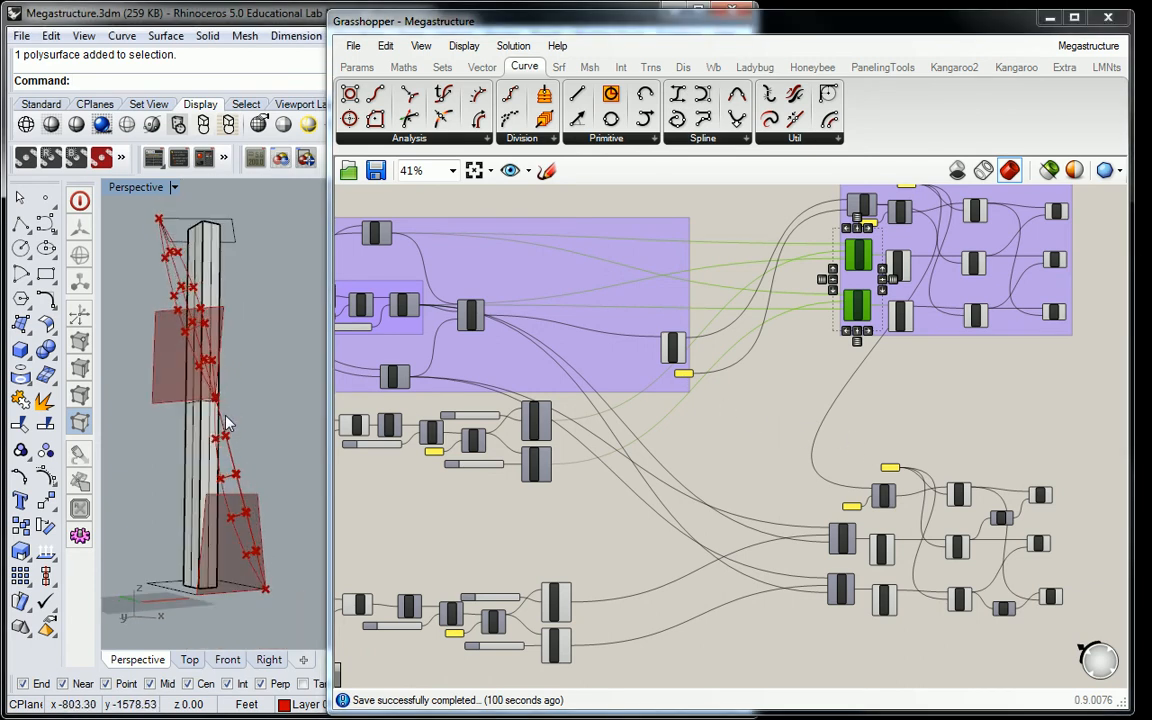
left_click_drag(329, 200, 630, 258)
right_click_drag(310, 300, 336, 400)
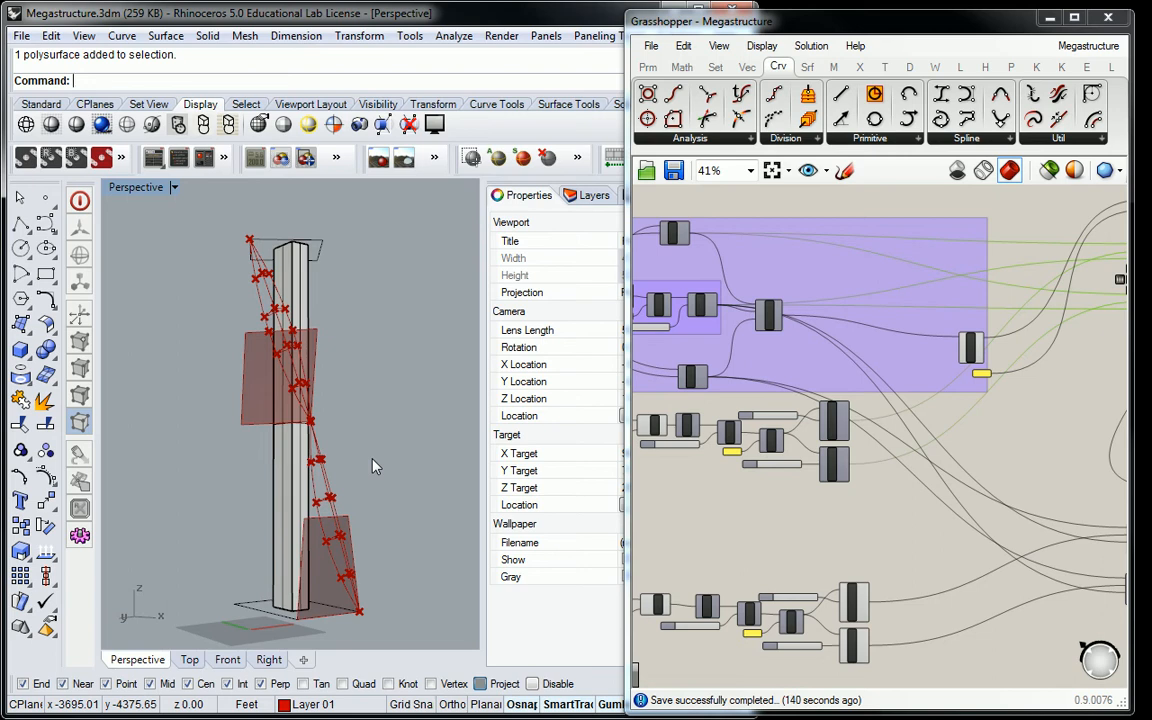
scroll(340, 540, "up", 4)
right_click_drag(370, 612, 311, 584)
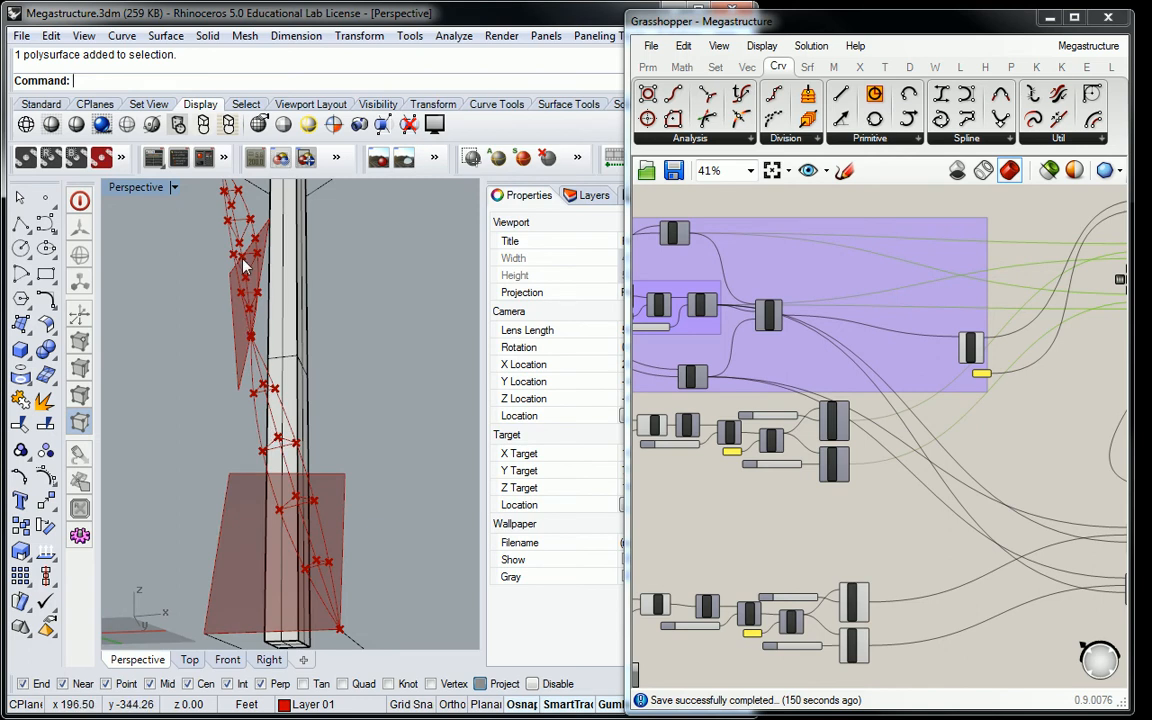
Inspect the upper Item component that feeds Merge input D1 by toggling its preview.
right_click_drag(1068, 450, 934, 327)
scroll(880, 278, "up", 2)
right_click_drag(880, 278, 1090, 296)
left_click(781, 298)
right_click(781, 298)
left_click(826, 341)
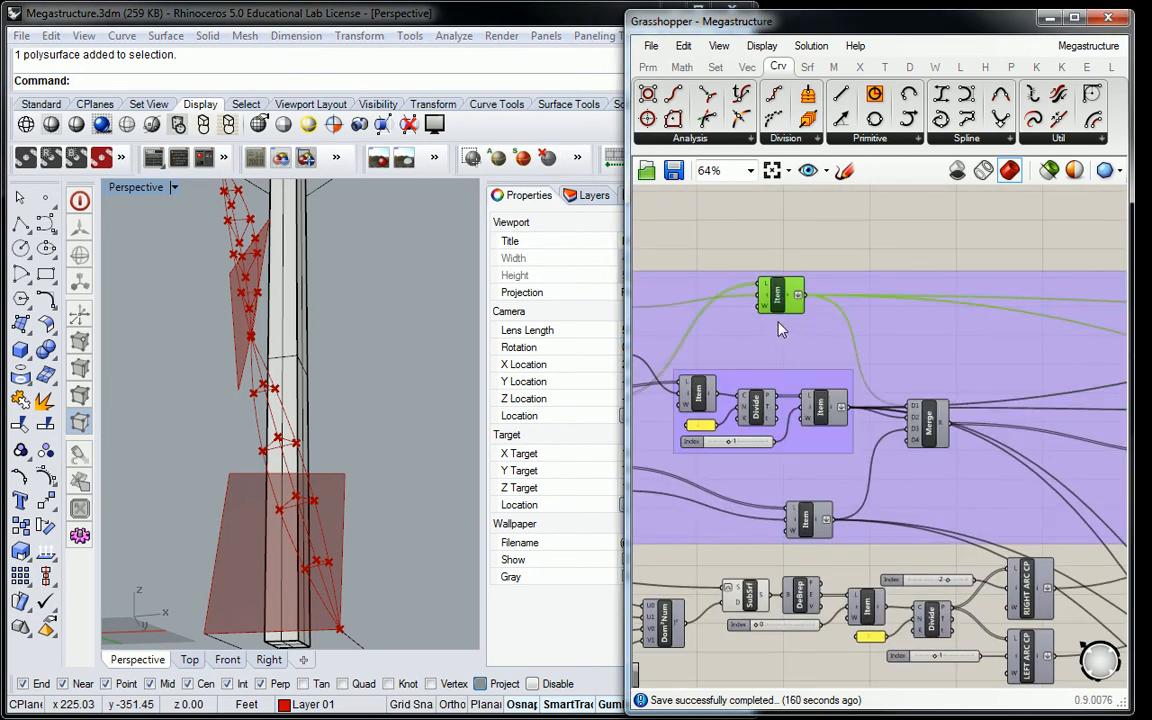
right_click(779, 300)
left_click(820, 332)
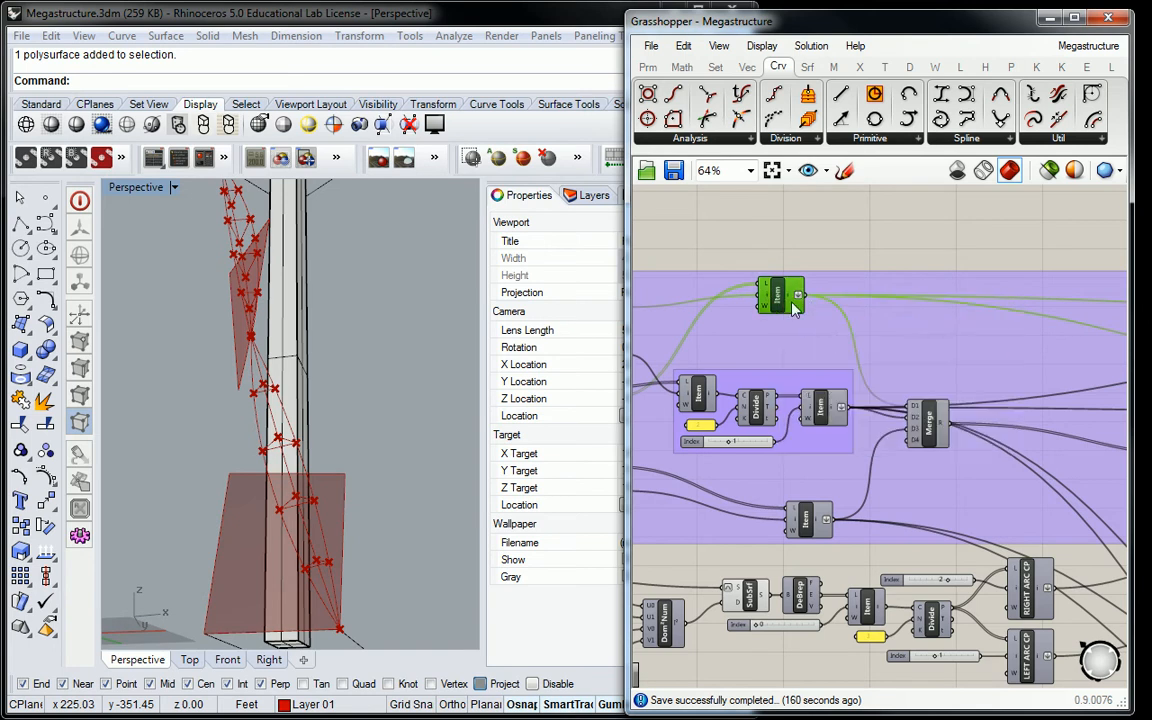
Place a Point parameter beside the output of the upper Item component.
mouse_move(795, 307)
left_click(743, 215)
left_click(647, 70)
left_click_drag(648, 95, 850, 300)
scroll(850, 300, "up", 3)
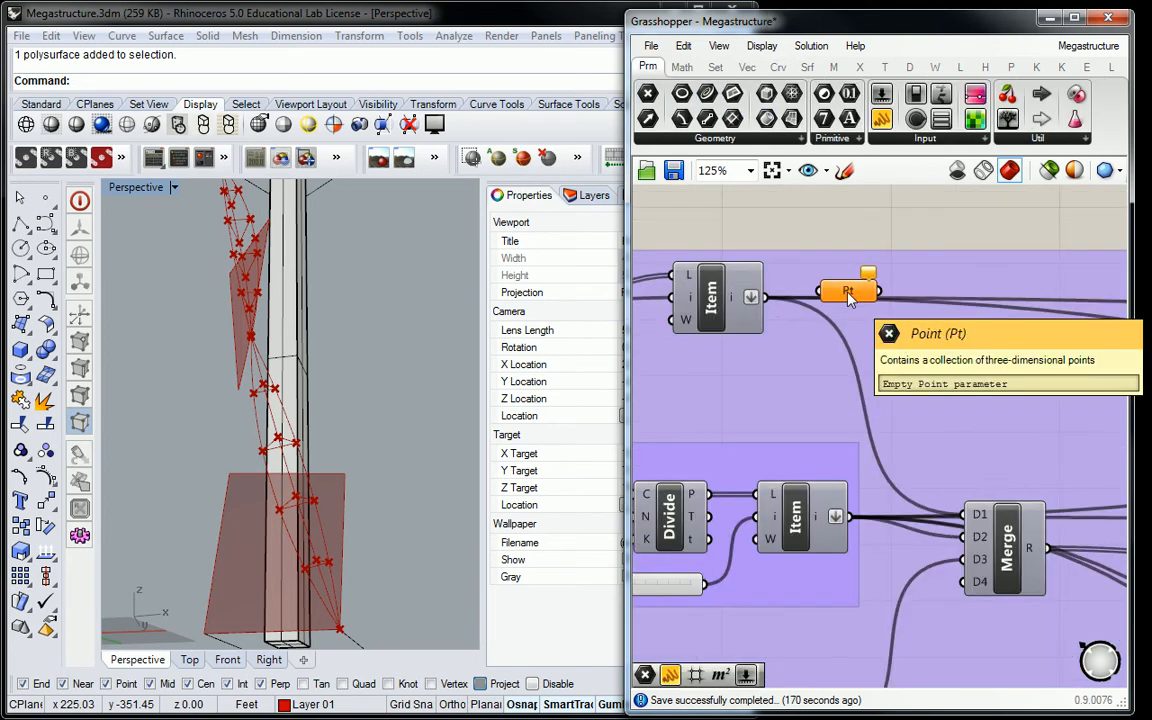
Feed the new Point parameter from the upper Item's output and name it SYS B - BASE PT.
right_click(838, 294)
key("ctrl+a")
type("SYS B - BASE")
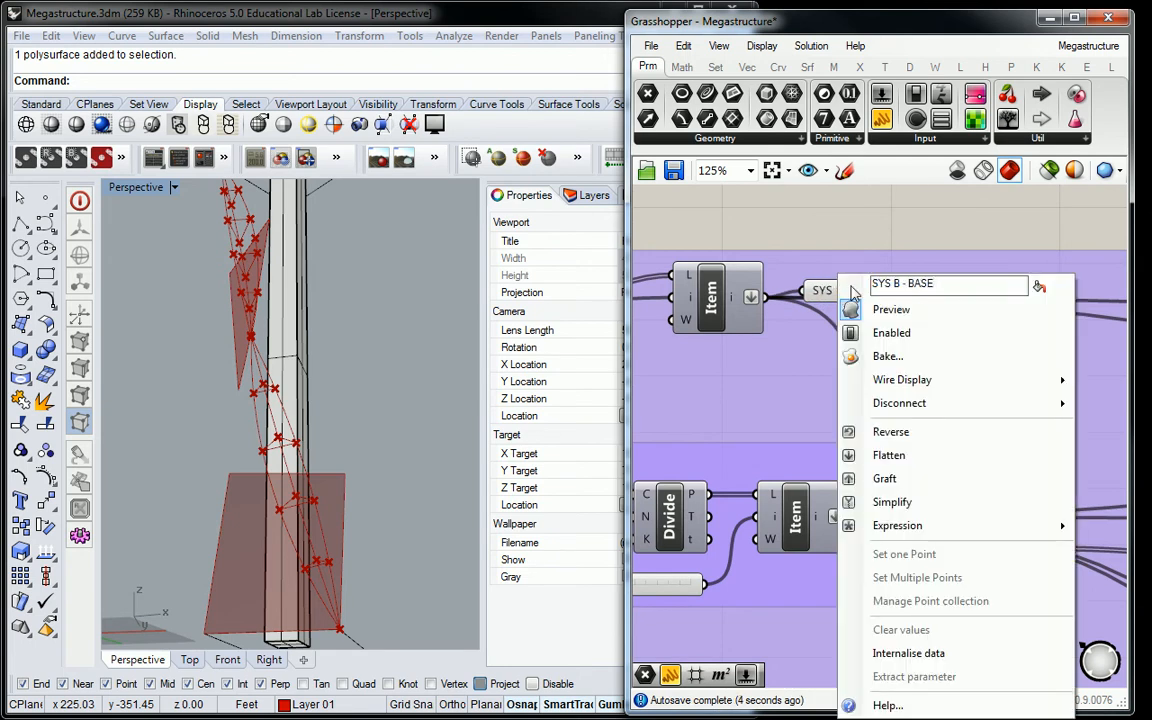
type(" PT")
key("Return")
Duplicate the SYS B - BASE PT parameter, place the copy further along, and feed it from the original.
right_click_drag(771, 201, 707, 210)
left_click(830, 283)
key("ctrl+c")
key("ctrl+v")
left_click_drag(830, 288, 1000, 284)
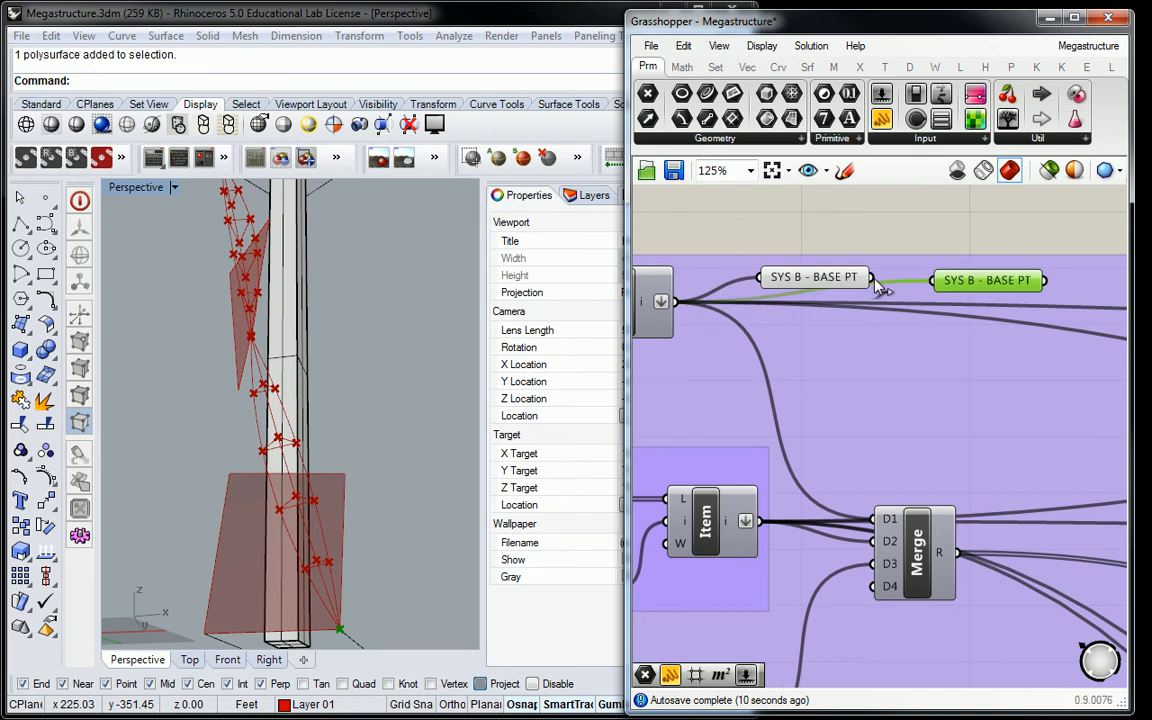
Set the wire display of the duplicated SYS B - BASE PT parameter to Hidden.
right_click(980, 280)
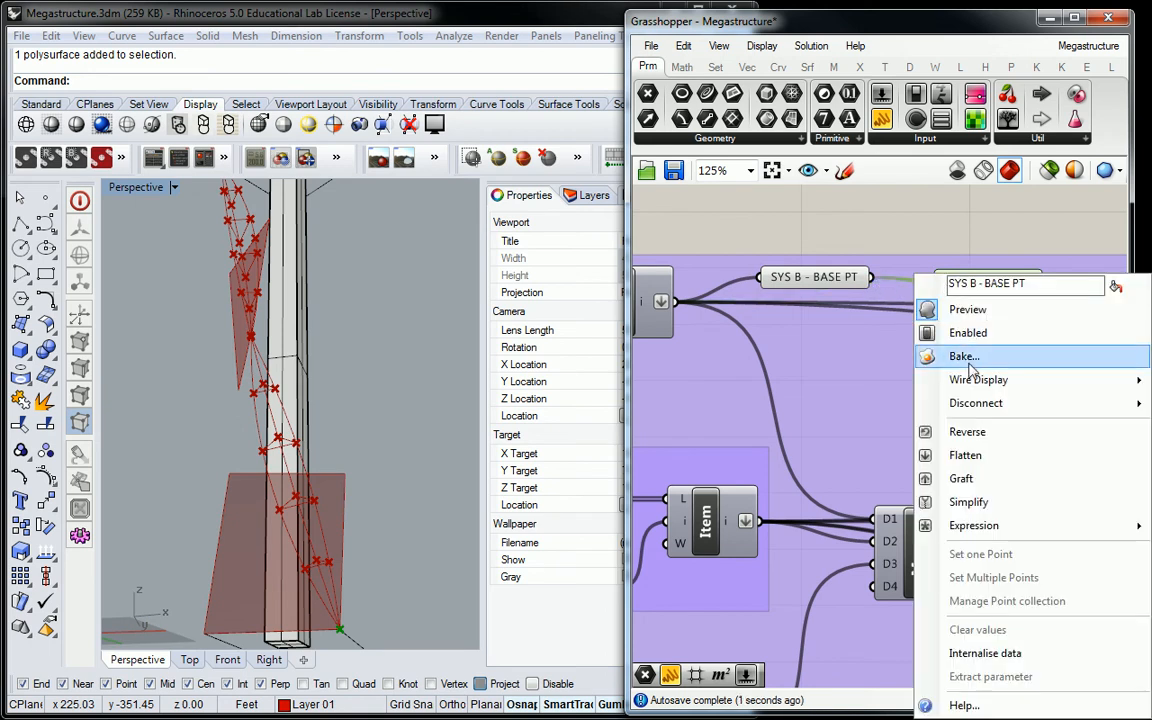
right_click(792, 322)
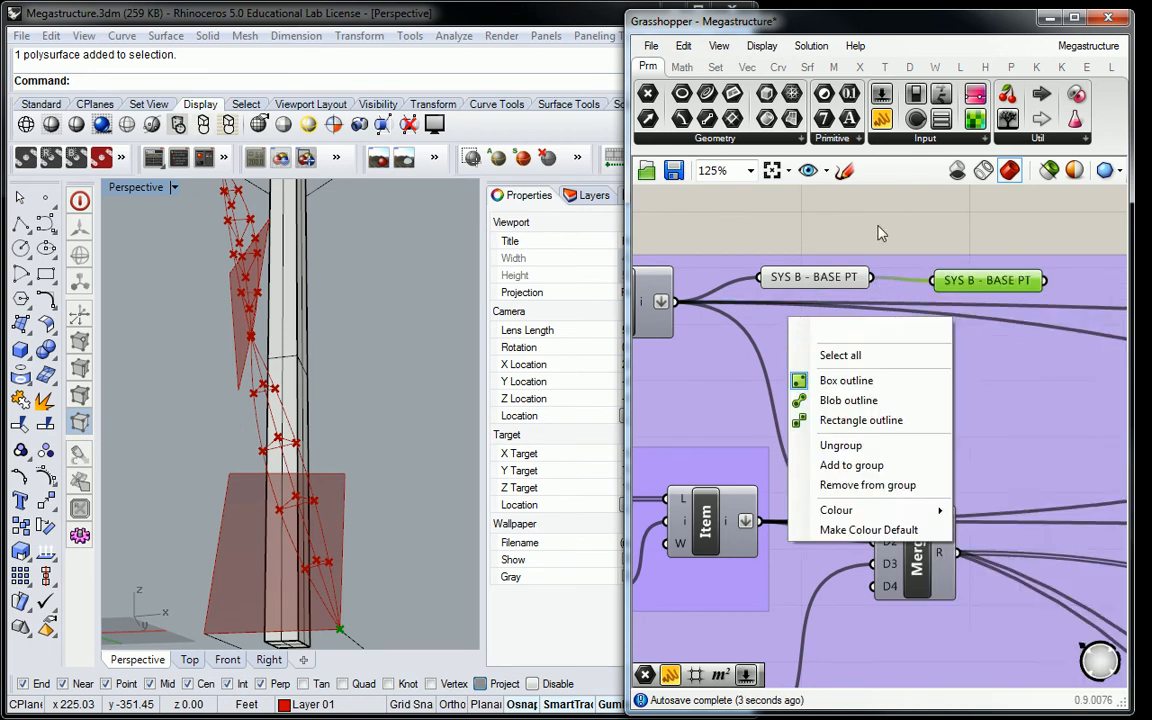
right_click_drag(833, 279, 711, 269)
right_click(818, 272)
mouse_move(895, 378)
left_click(1097, 393)
scroll(812, 265, "down", 3)
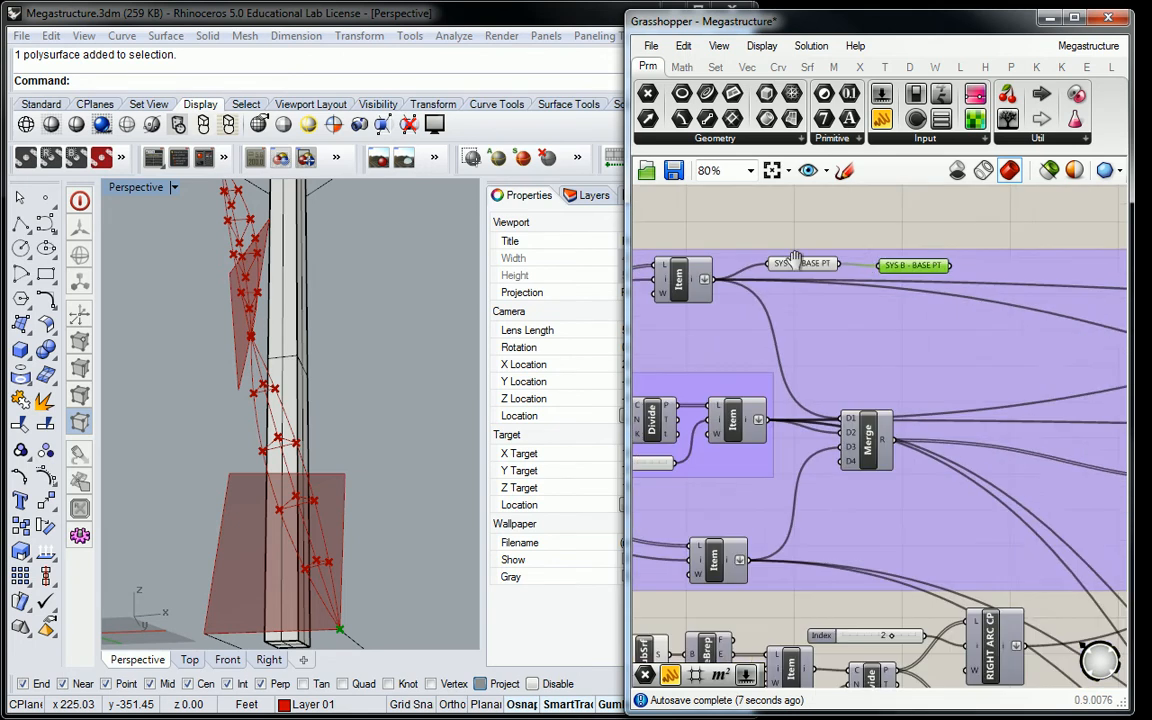
scroll(812, 265, "down", 6)
scroll(762, 280, "up", 2)
scroll(762, 280, "down", 1)
scroll(842, 288, "up", 8)
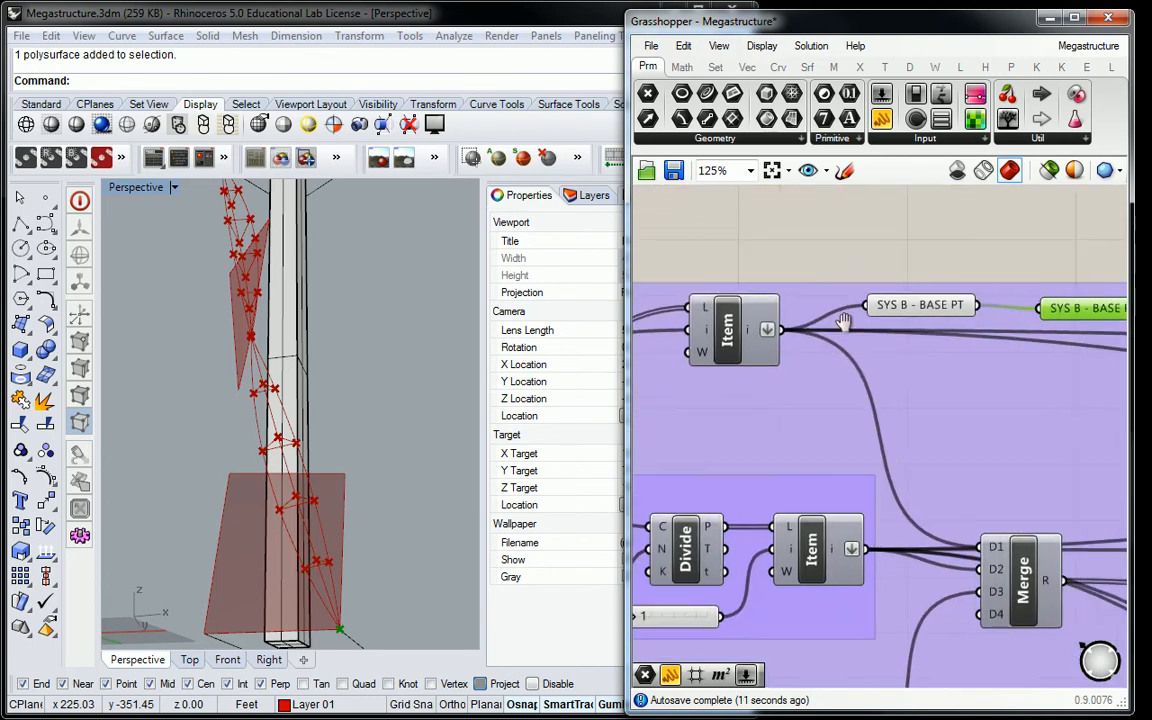
mouse_move(852, 308)
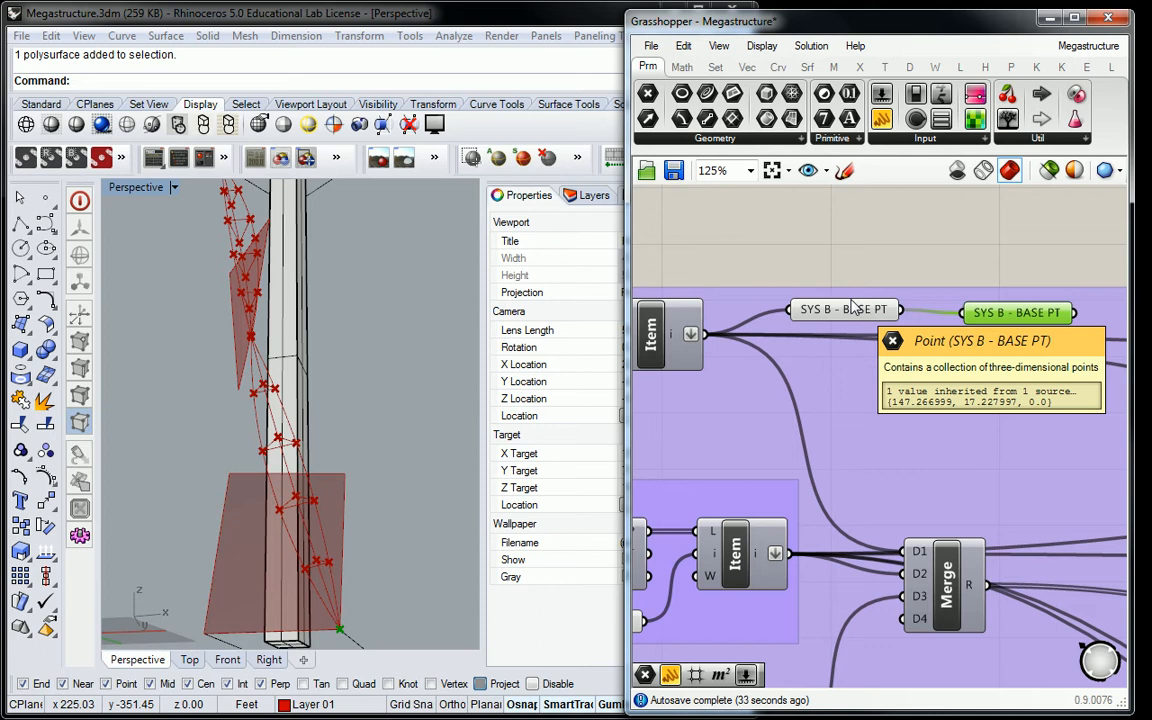
Duplicate both SYS B - BASE PT parameters and place the copied pair beside the lower Item component.
scroll(877, 284, "down", 4)
scroll(877, 284, "down", 2)
left_click(771, 320)
scroll(771, 325, "up", 4)
middle_click(928, 307)
right_click_drag(918, 306, 838, 308)
left_click(686, 274)
left_click_drag(704, 275, 988, 368)
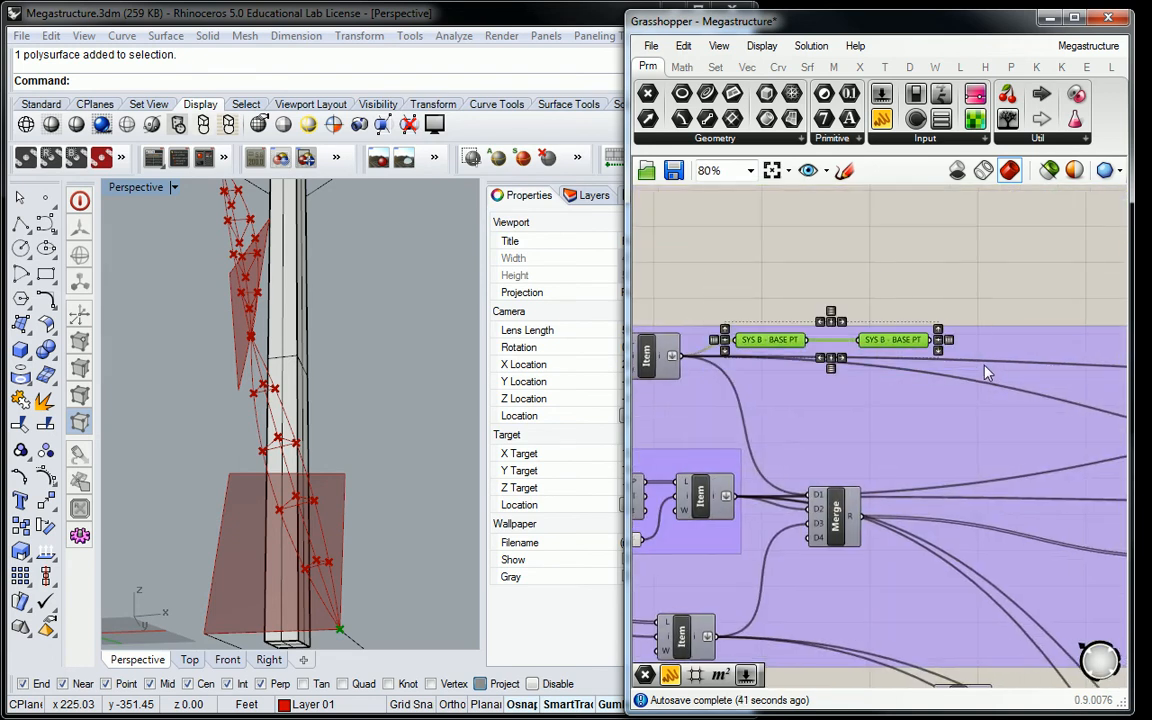
key("ctrl+v")
right_click_drag(832, 372, 900, 347)
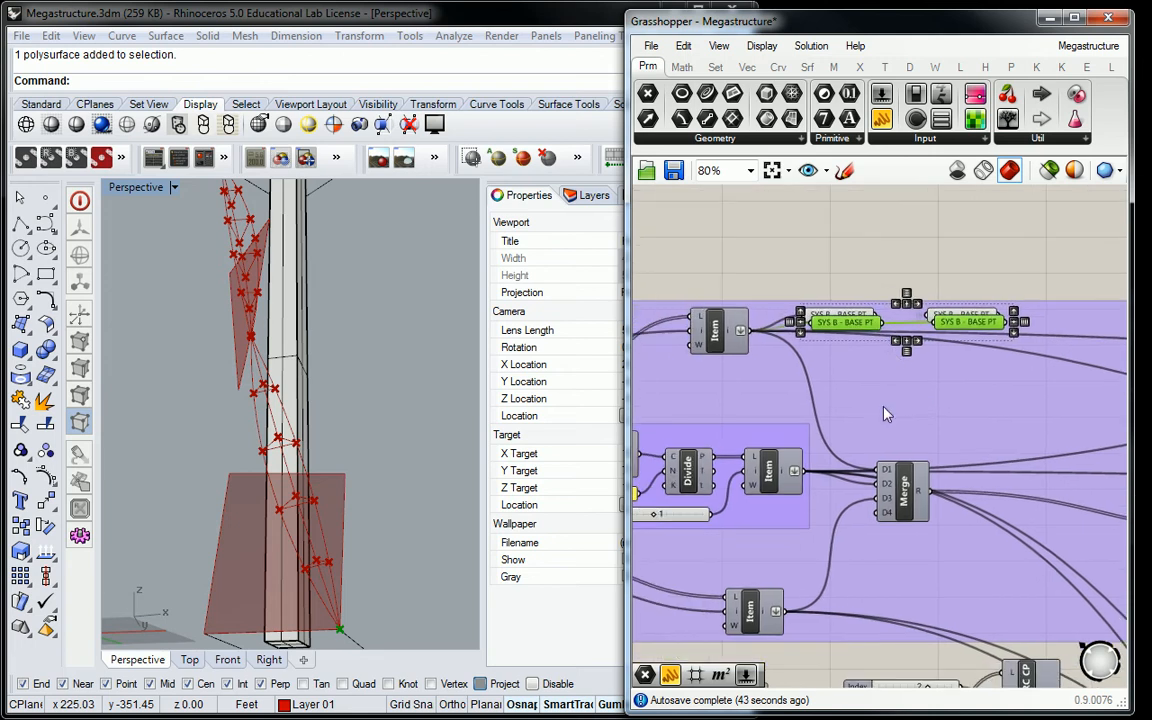
left_click_drag(865, 325, 860, 545)
scroll(752, 525, "up", 2)
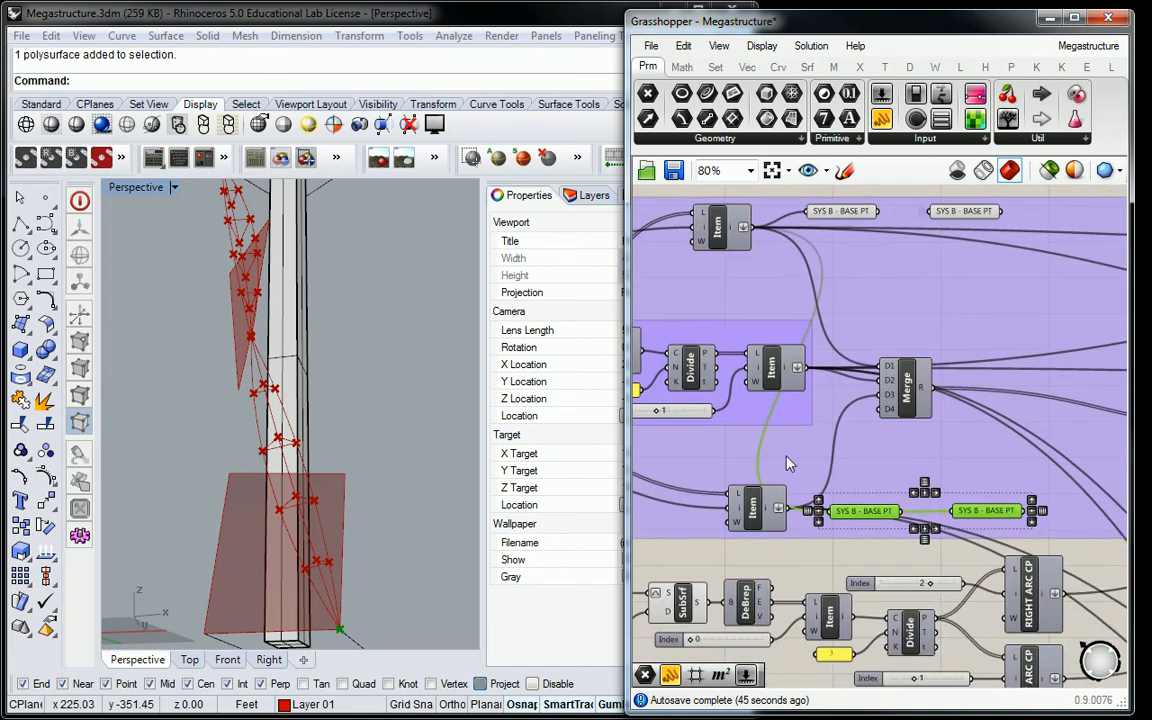
Rename the first copied parameter beside the lower Item as SYS A - TOP PT.
left_click(757, 530)
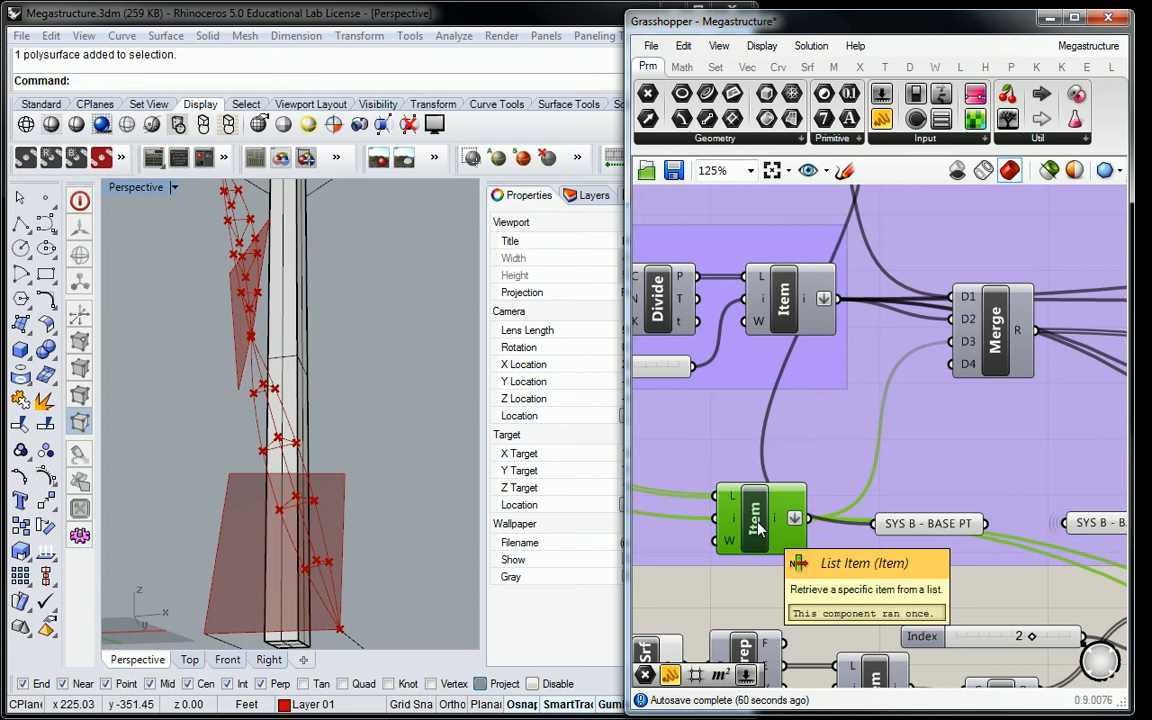
right_click(895, 530)
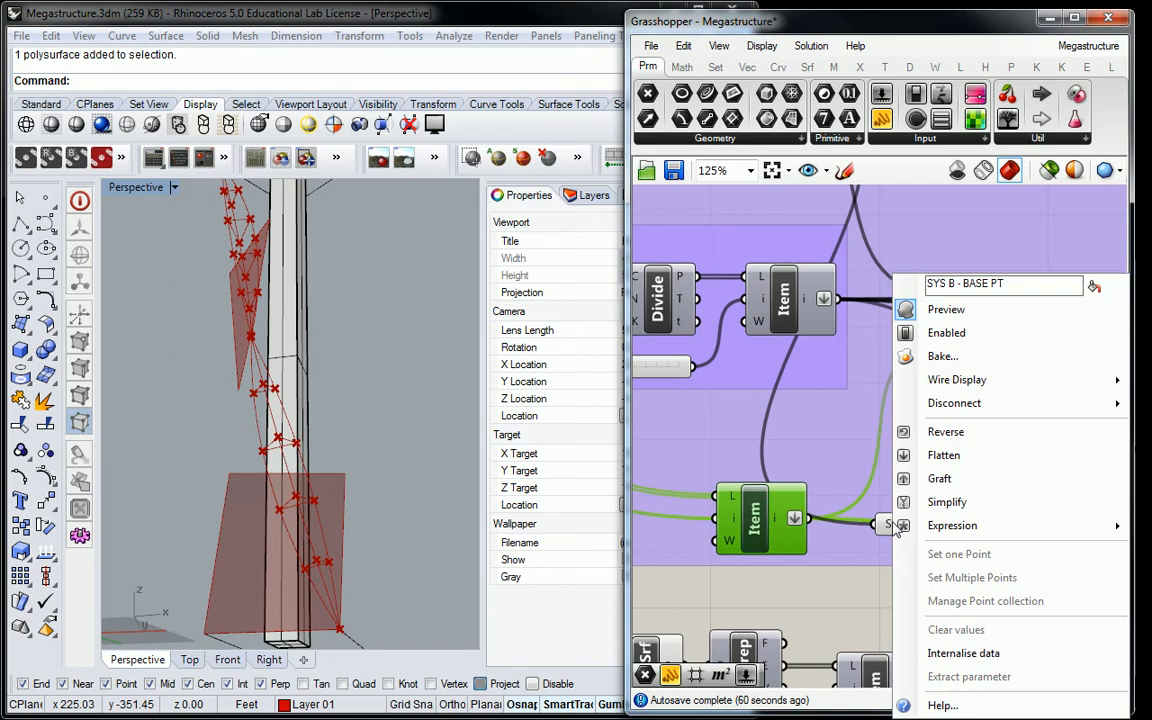
double_click(953, 285)
type("A")
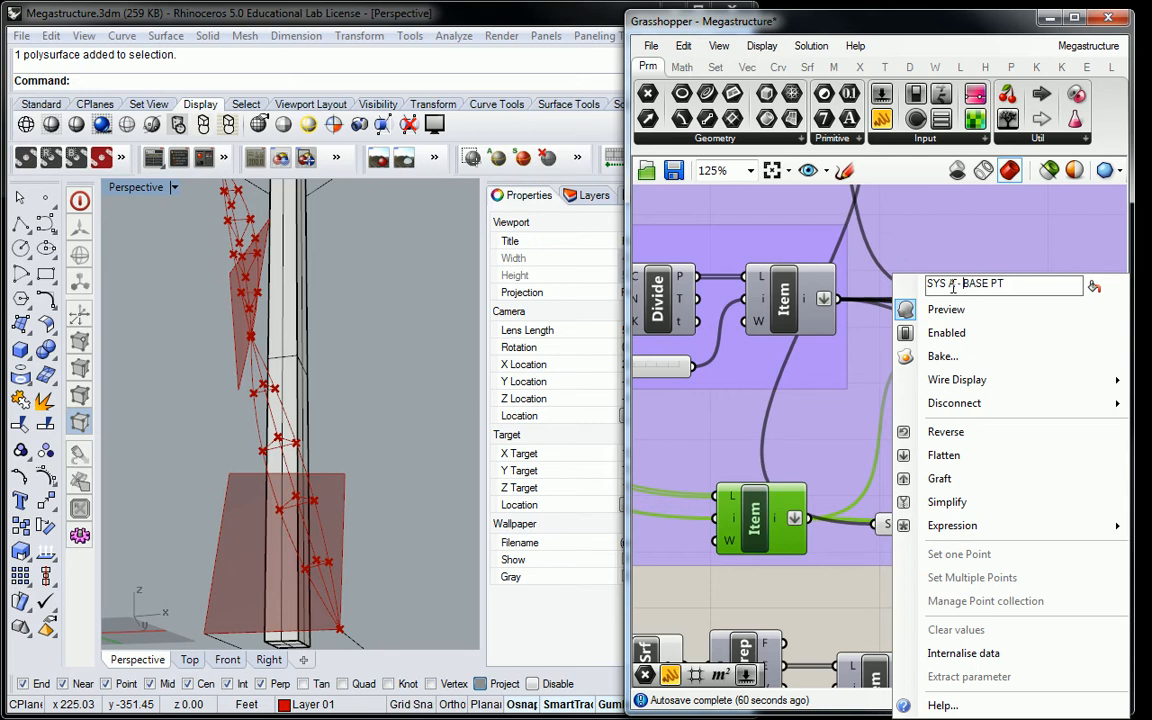
double_click(983, 284)
type("TOP")
key("Return")
Rename the second copied parameter, which has the hidden wire, as SYS A - TOP PT.
left_click(980, 518)
right_click(980, 518)
double_click(976, 285)
type("A")
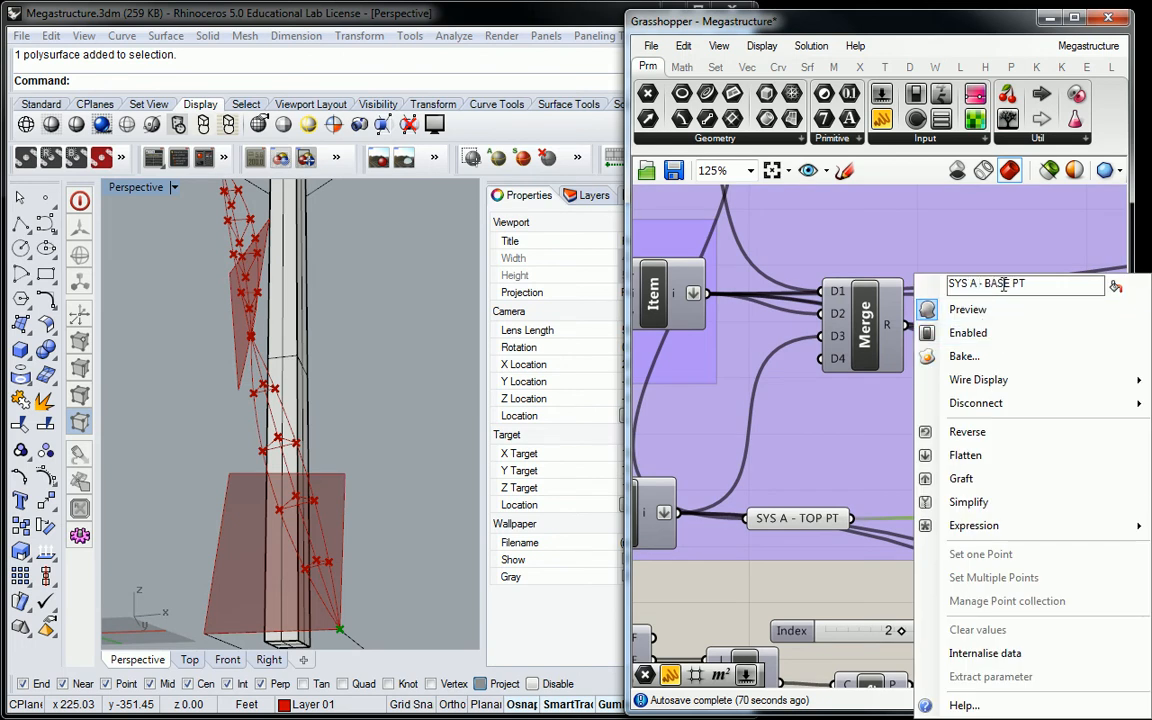
double_click(998, 284)
type("TOP")
left_click(738, 538)
Wire the lower Item's output into the first SYS A - TOP PT parameter and tidy the positions of the pair.
right_click_drag(738, 538, 764, 476)
left_click_drag(832, 460, 892, 435)
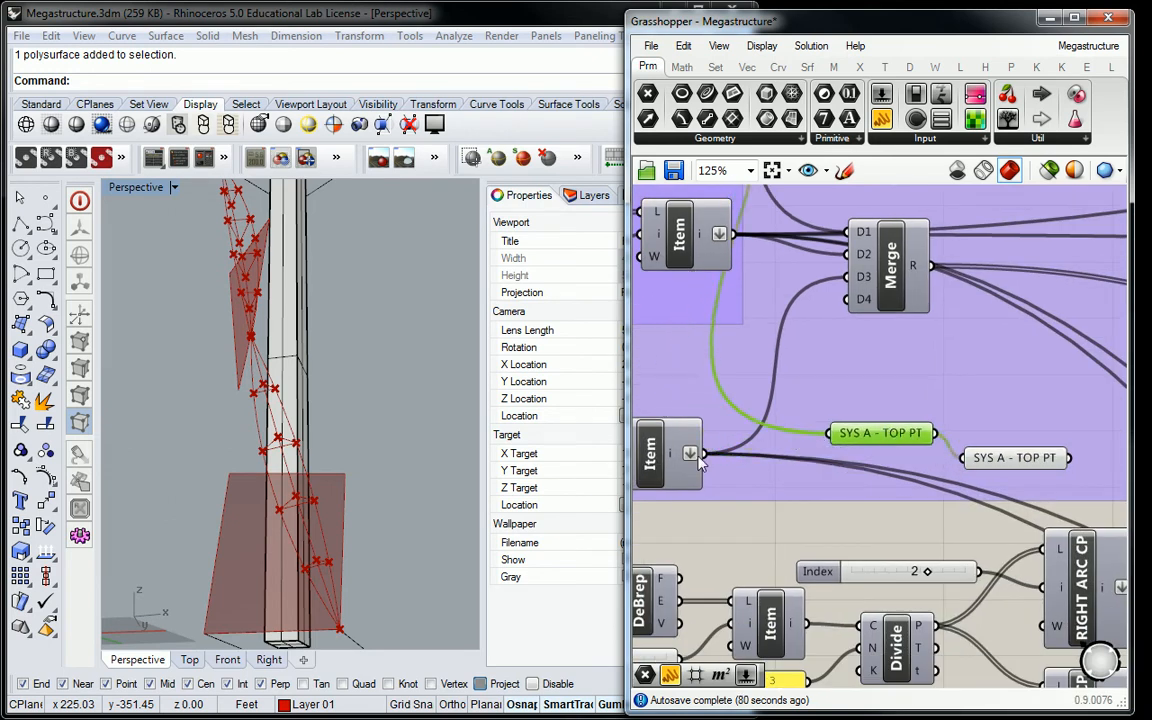
left_click_drag(704, 453, 830, 435)
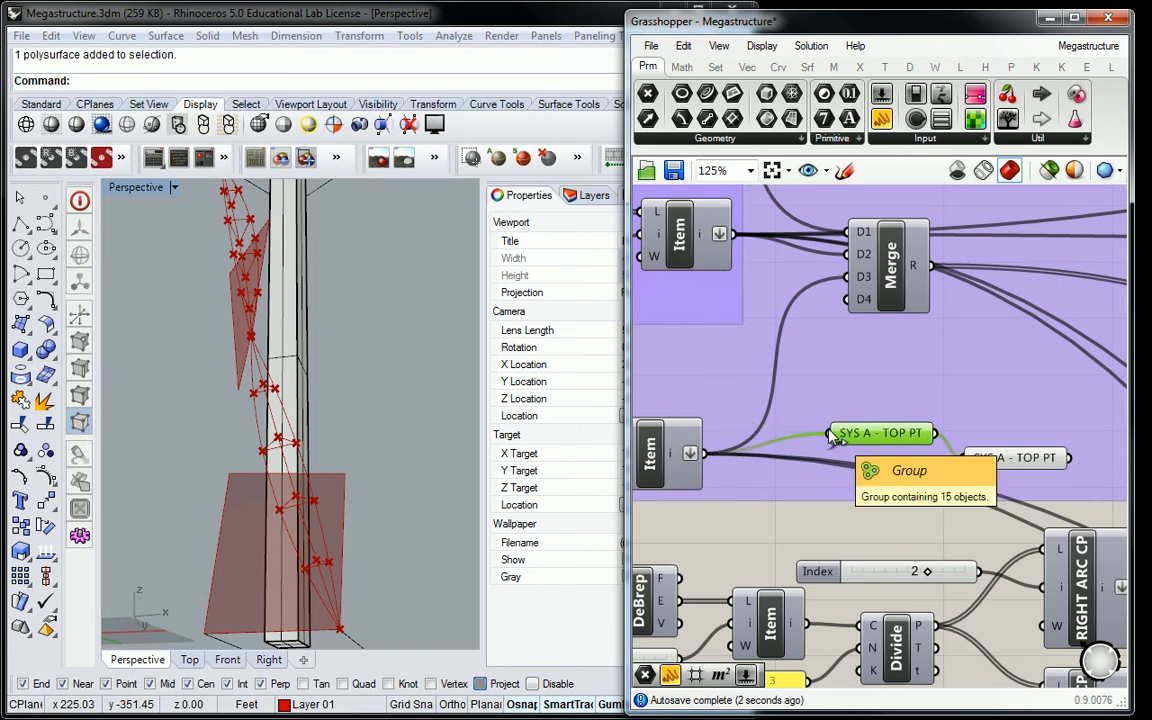
left_click_drag(1016, 463, 1025, 430)
left_click_drag(817, 571, 825, 566)
left_click(953, 538)
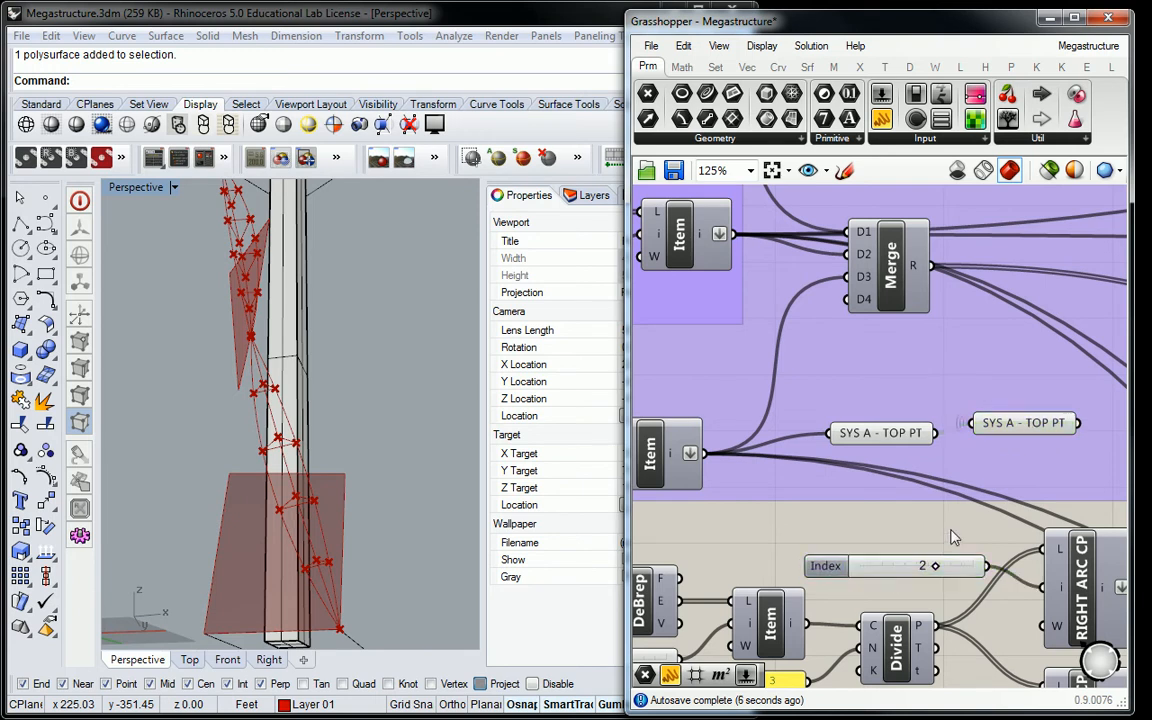
Duplicate the SYS A - TOP PT pair above the Merge component and feed it from the middle Item's output.
scroll(747, 278, "down", 3)
scroll(778, 292, "up", 2)
left_click(778, 292)
right_click_drag(935, 395, 903, 413)
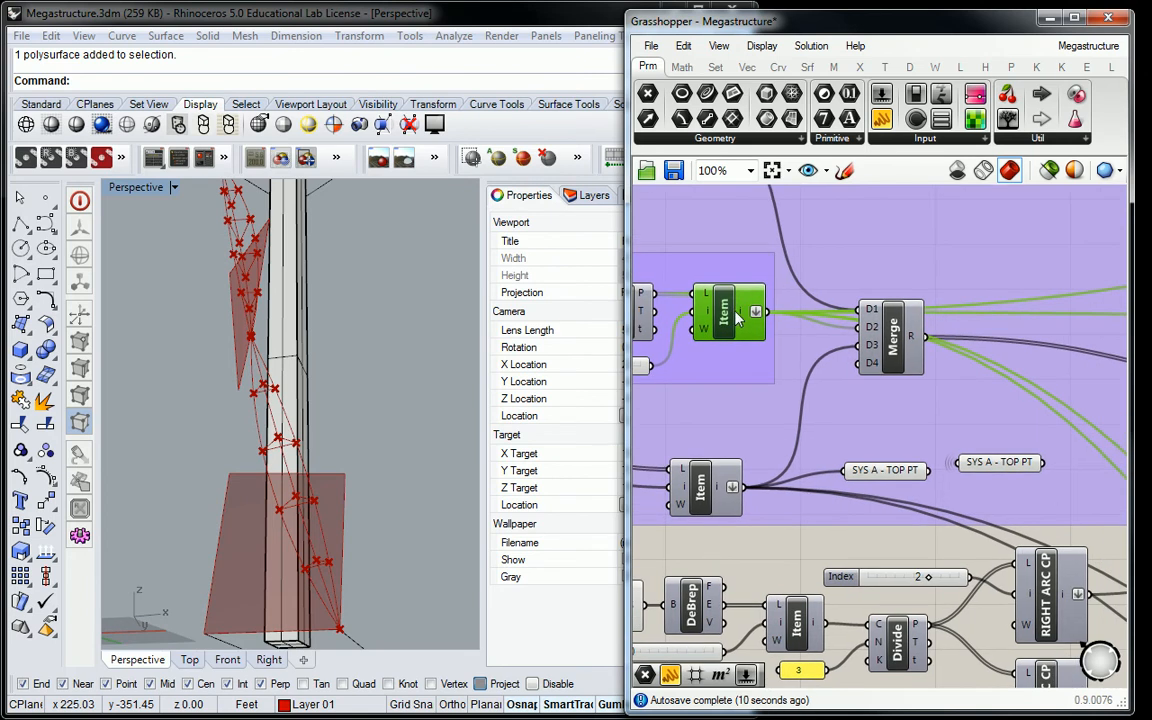
left_click(885, 470)
left_click(988, 465, "shift")
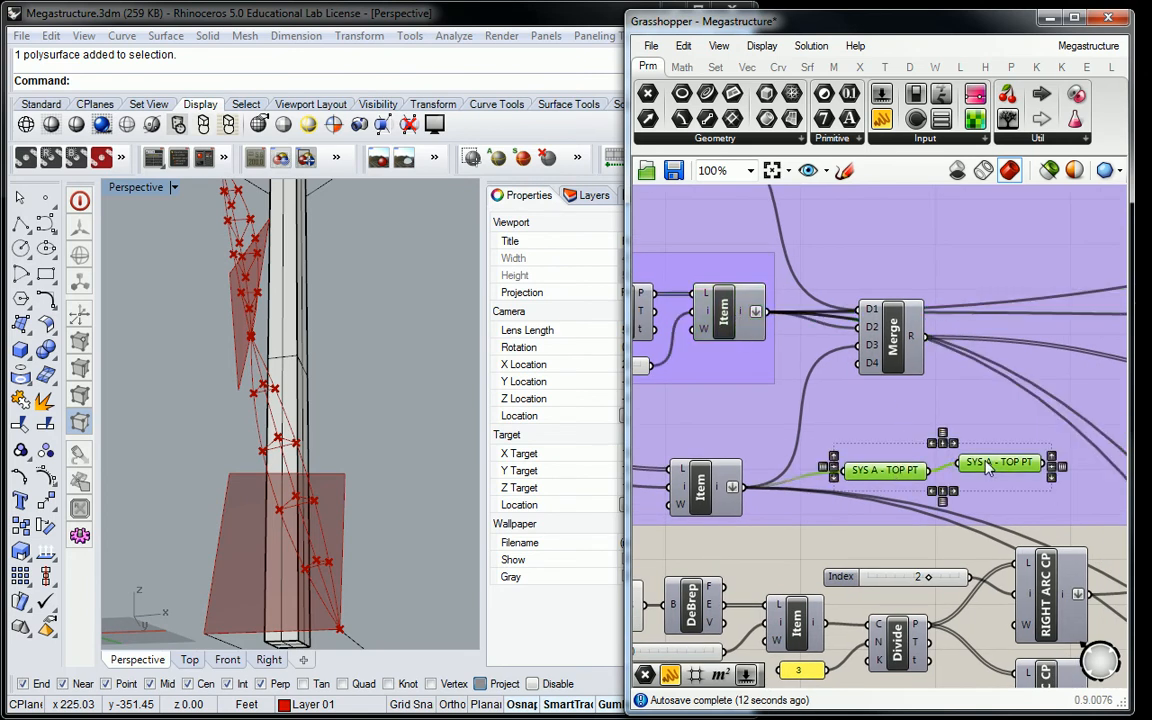
left_click_drag(988, 465, 977, 265, "alt")
left_click_drag(766, 312, 824, 272)
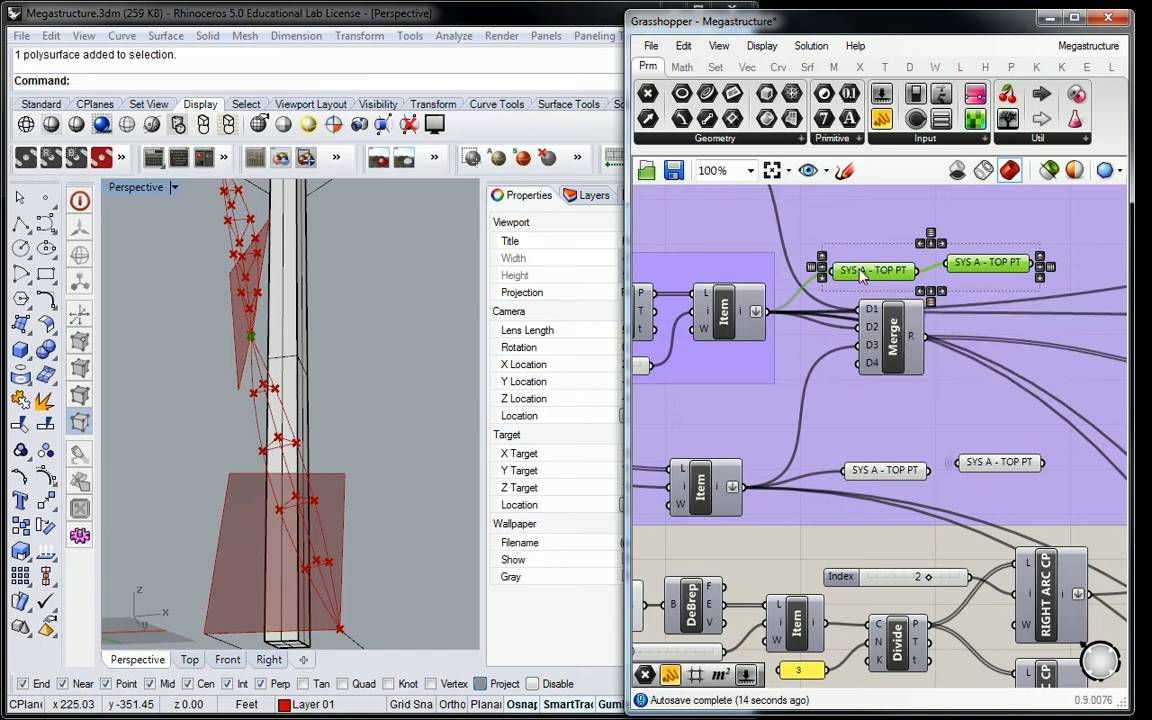
Rename both copied point parameters above the Merge component as AB PT.
right_click(872, 279)
type("AB PT")
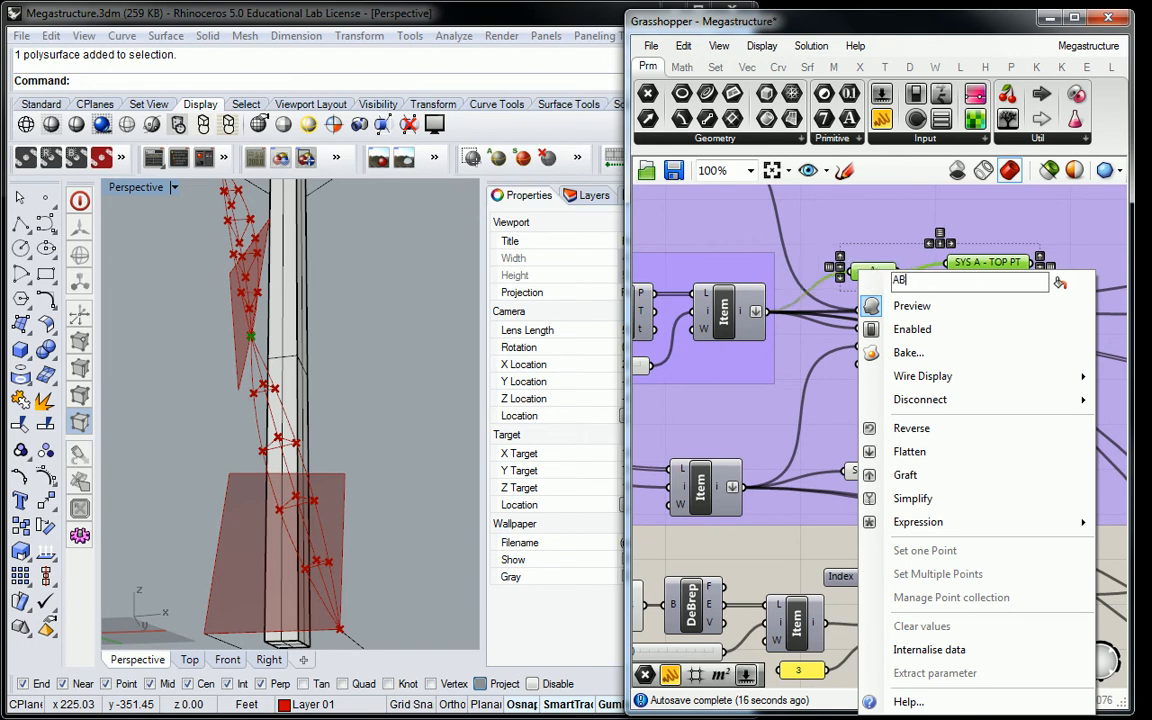
left_click(890, 241)
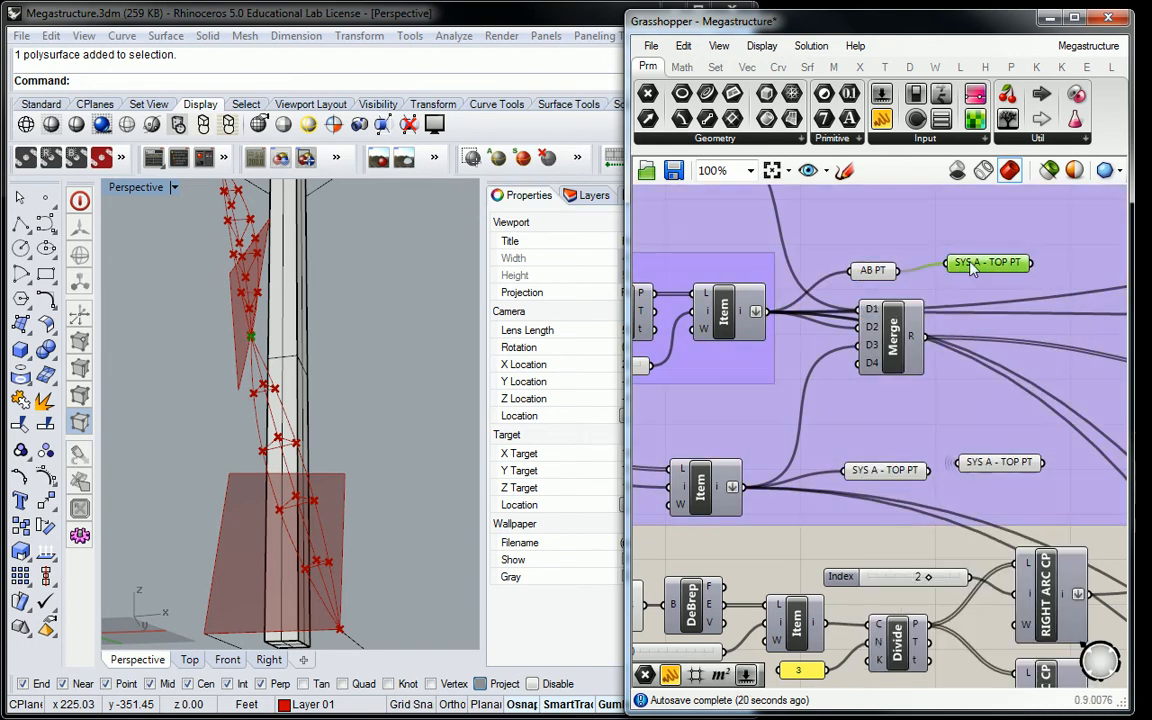
right_click(962, 263)
type("AB PT")
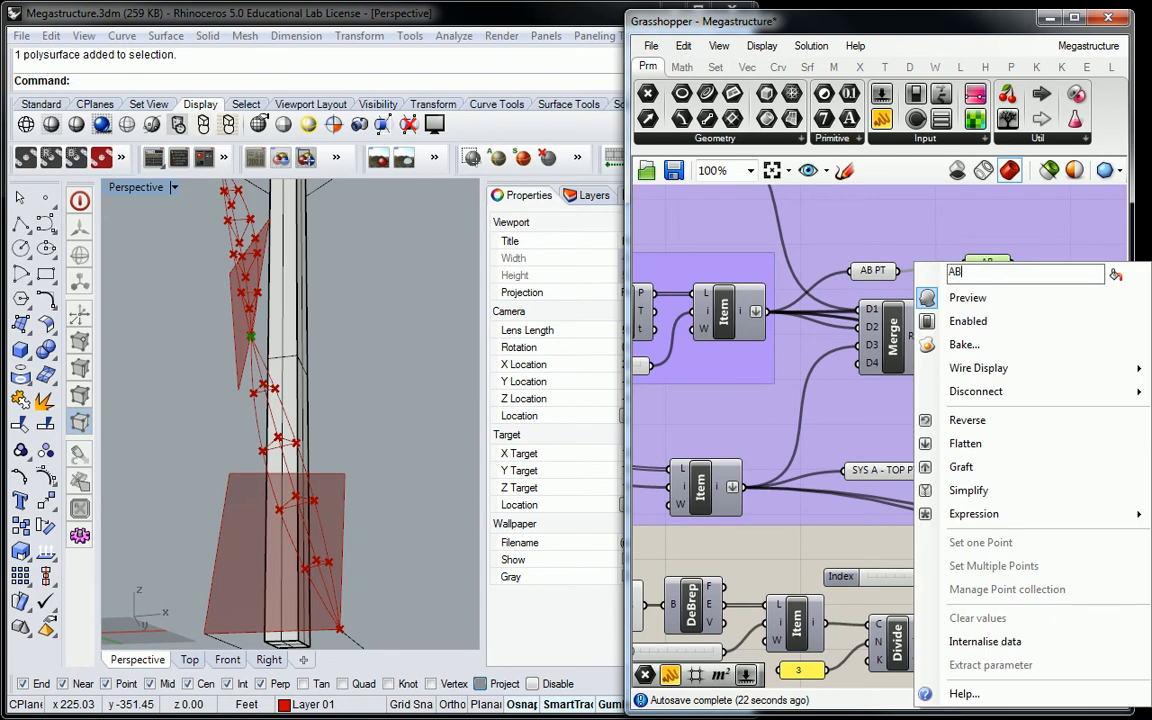
key("Return")
Review the labelled point parameters and the arc control point components below the group, selecting RIGHT ARC CP.
right_click_drag(962, 246, 900, 275)
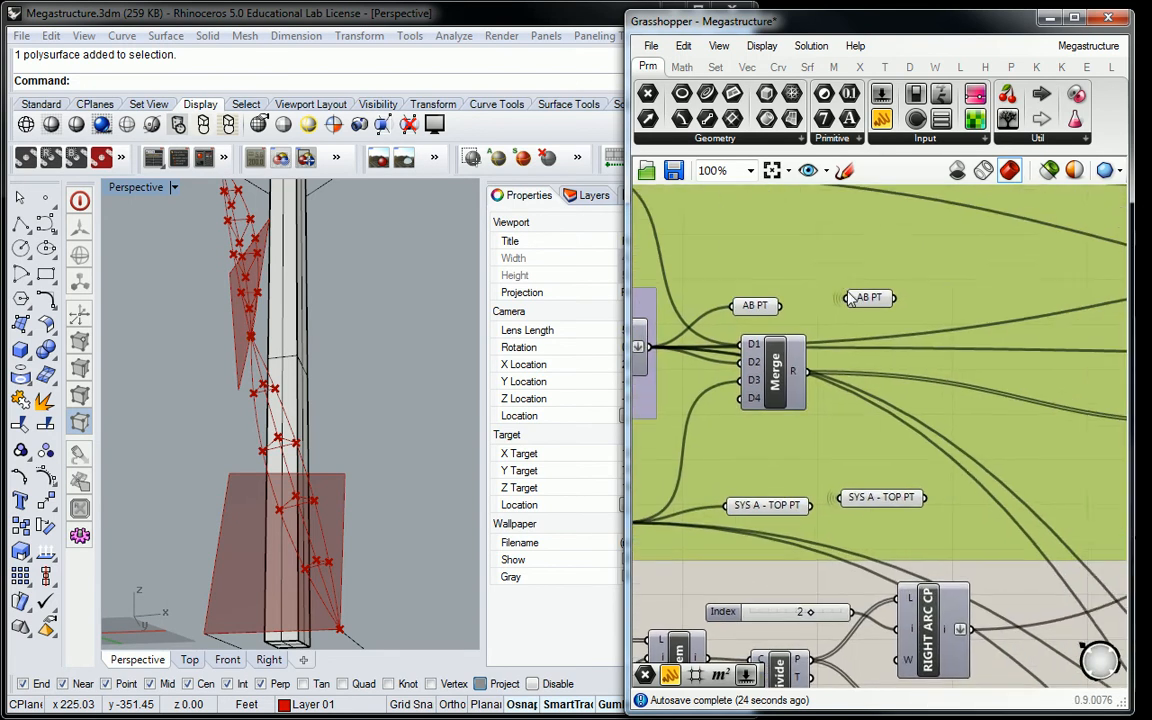
scroll(900, 275, "down", 3)
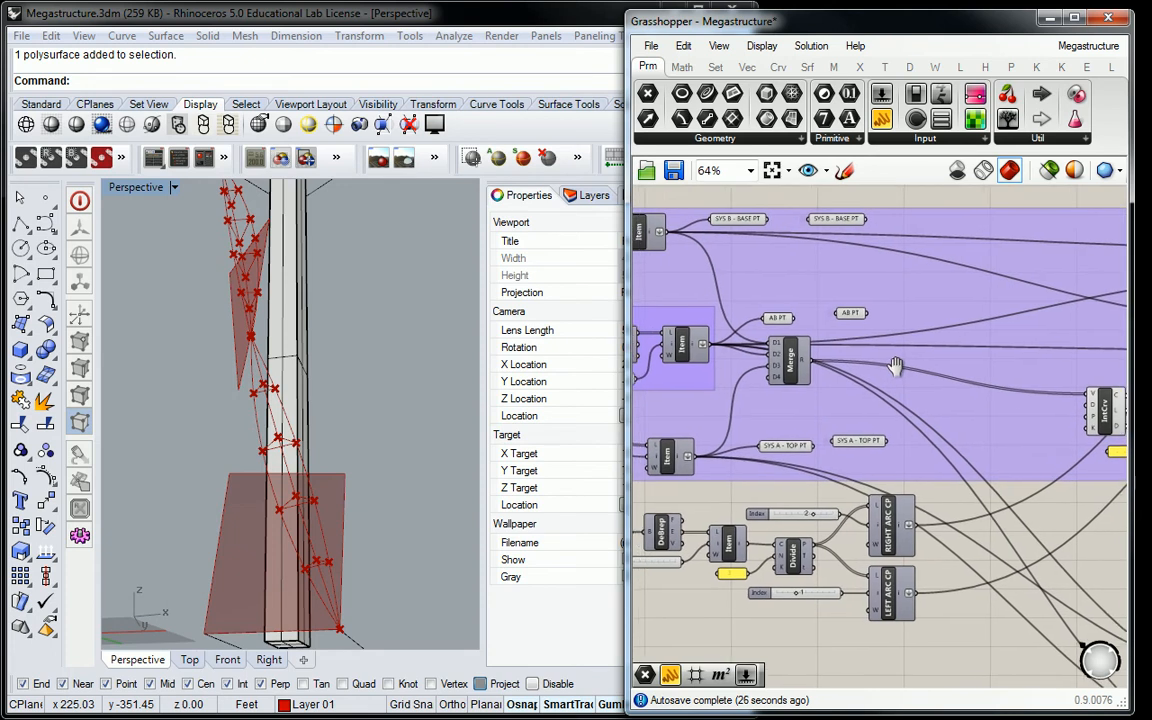
scroll(700, 300, "up", 2)
right_click_drag(747, 288, 790, 332)
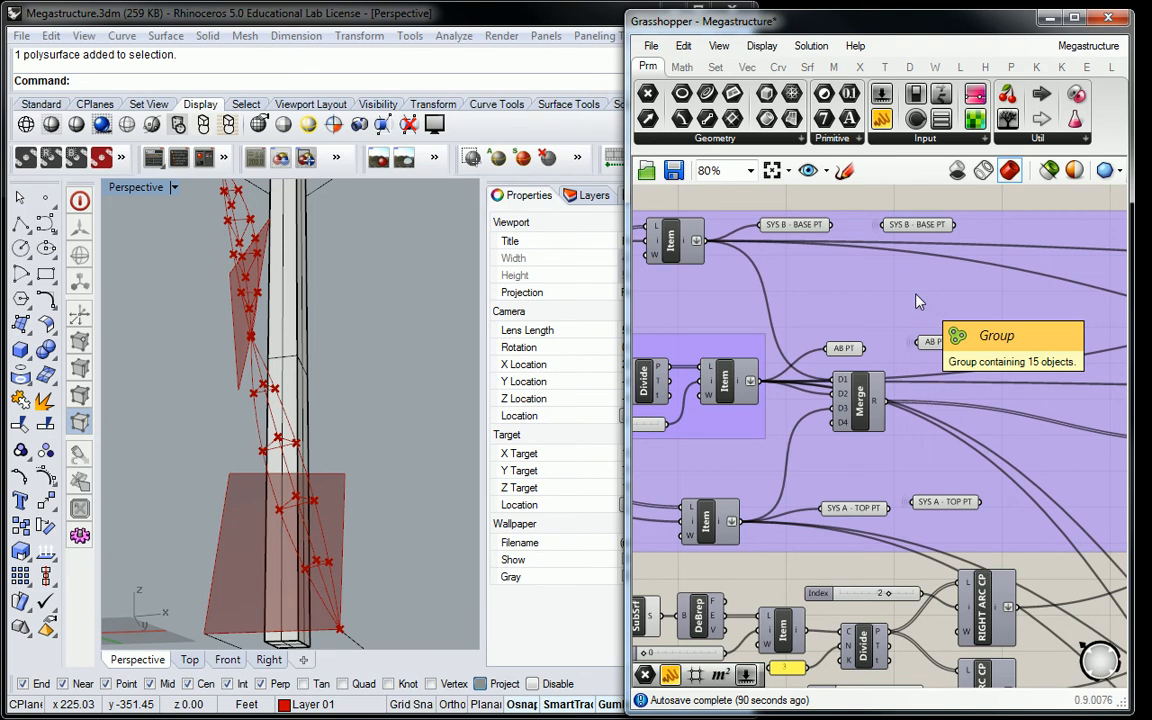
right_click_drag(918, 301, 789, 242)
scroll(840, 543, "down", 1)
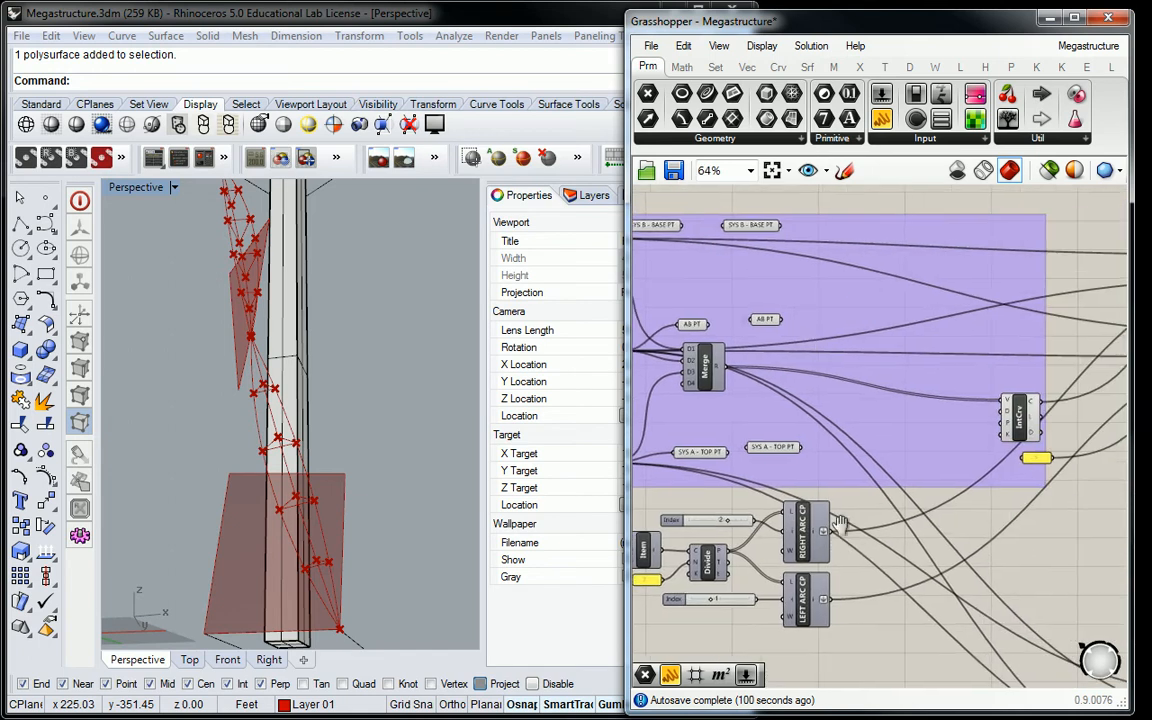
right_click_drag(838, 540, 913, 452)
left_click(885, 452)
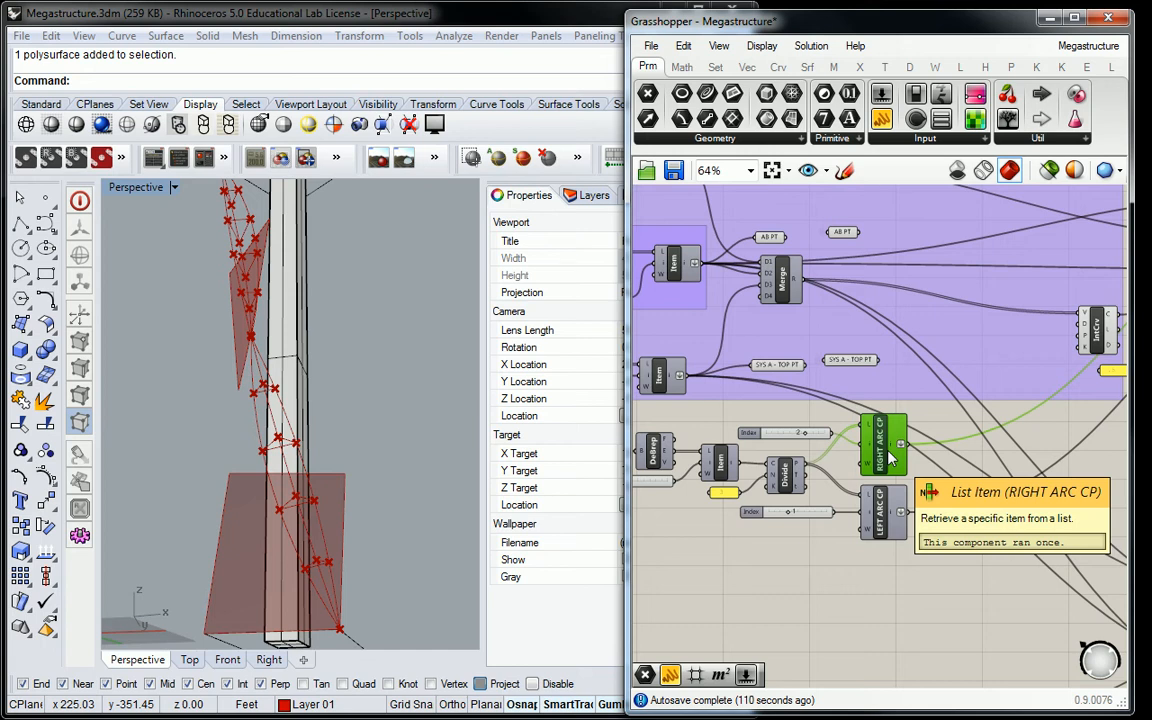
right_click_drag(895, 400, 917, 437)
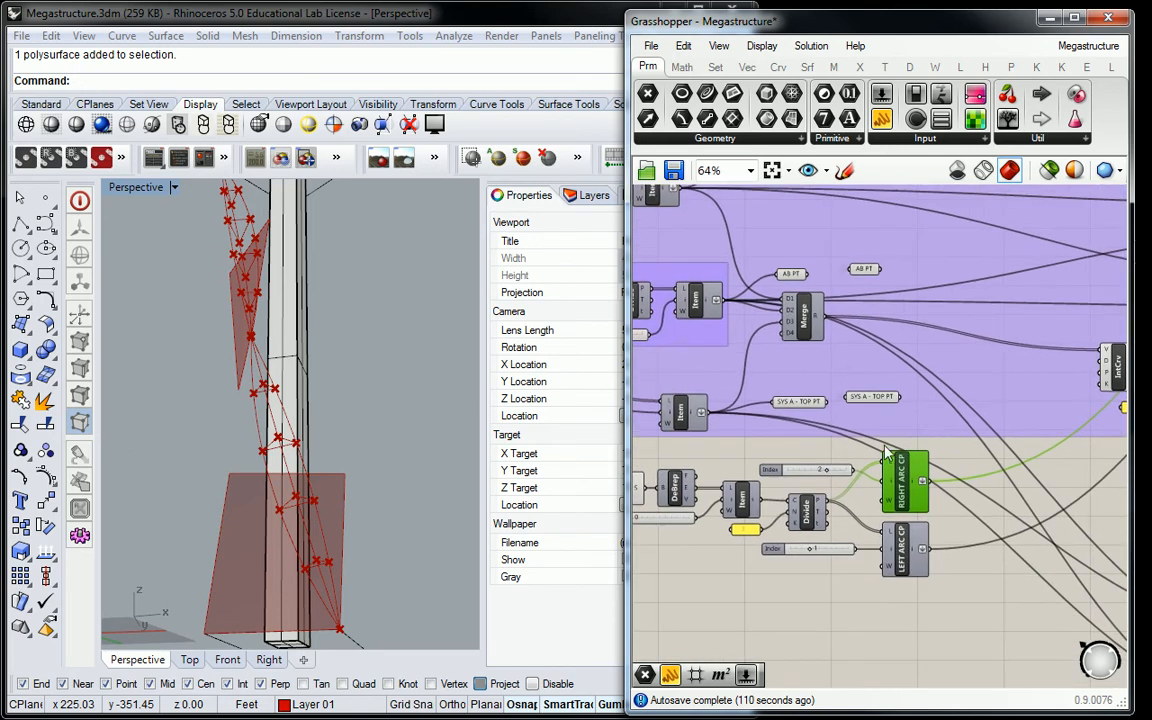
Examine the ridge's Interpolate component and follow its wires to the Merge, Divide and Item components of both system clusters.
right_click_drag(330, 440, 336, 393)
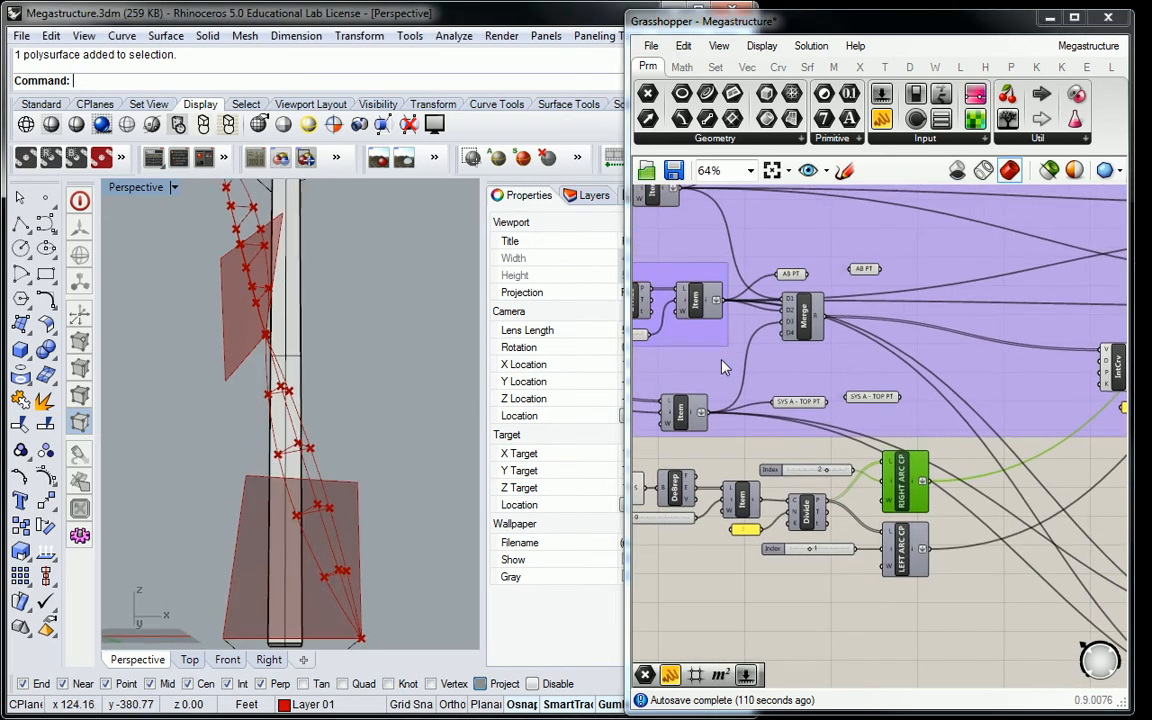
right_click_drag(881, 375, 828, 357)
scroll(828, 357, "down", 3)
scroll(950, 350, "up", 5)
right_click_drag(1026, 342, 812, 466)
scroll(808, 438, "down", 2)
scroll(932, 347, "down", 1)
scroll(932, 347, "up", 3)
scroll(812, 466, "down", 1)
right_click_drag(721, 391, 828, 420)
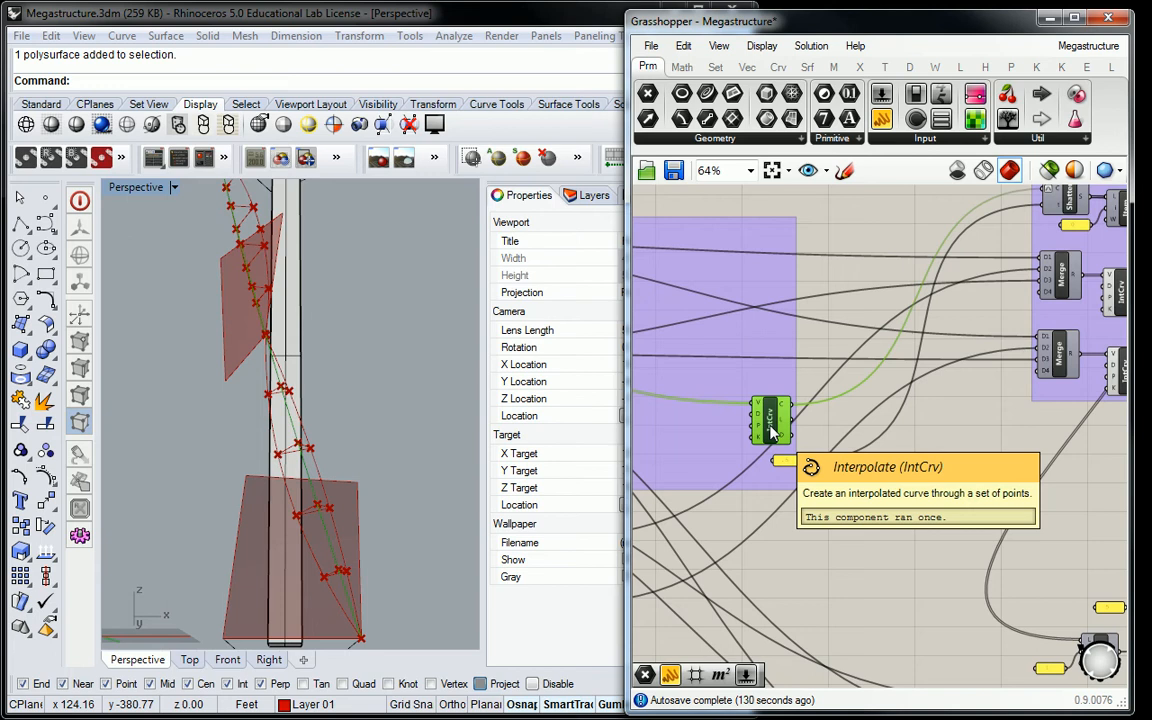
right_click_drag(937, 362, 829, 316)
right_click_drag(914, 493, 844, 390)
right_click_drag(950, 490, 878, 487)
left_click(855, 494)
scroll(860, 470, "down", 3)
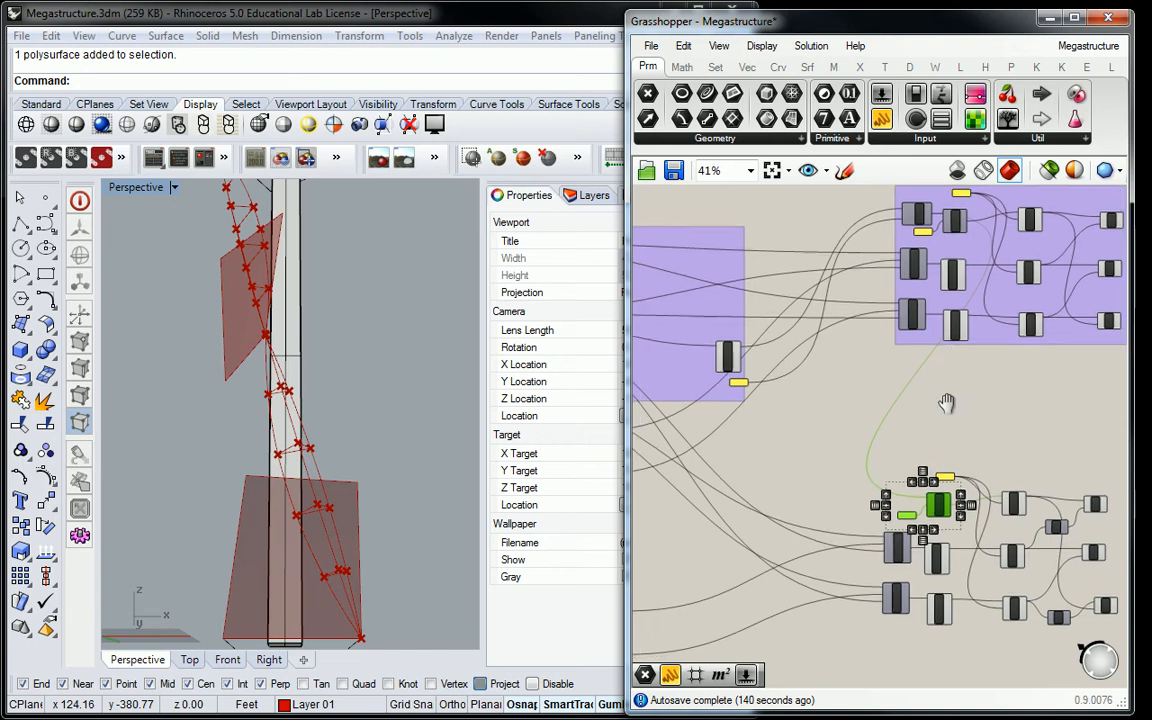
Move the upper cluster's Shatter and Item components beside the ridge's Interpolate component and ungroup that cluster.
scroll(945, 200, "up", 3)
left_click(940, 240)
scroll(980, 248, "down", 2)
left_click_drag(978, 250, 899, 420)
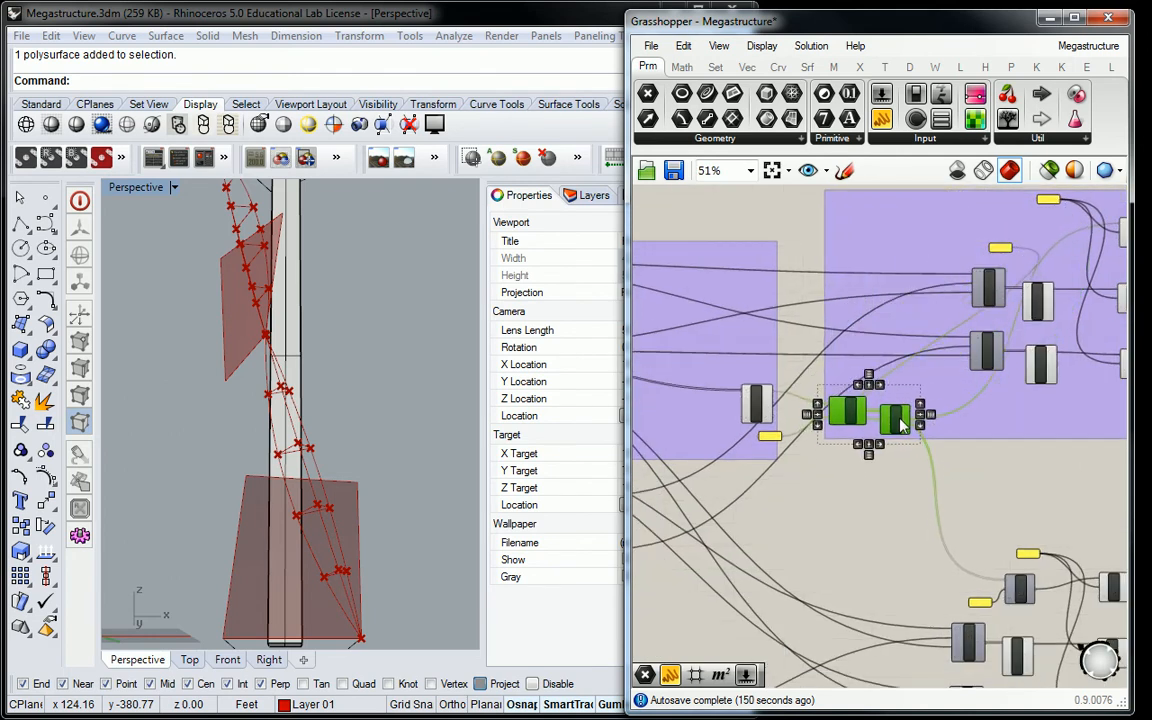
right_click(913, 227)
left_click(966, 330)
scroll(896, 357, "up", 2)
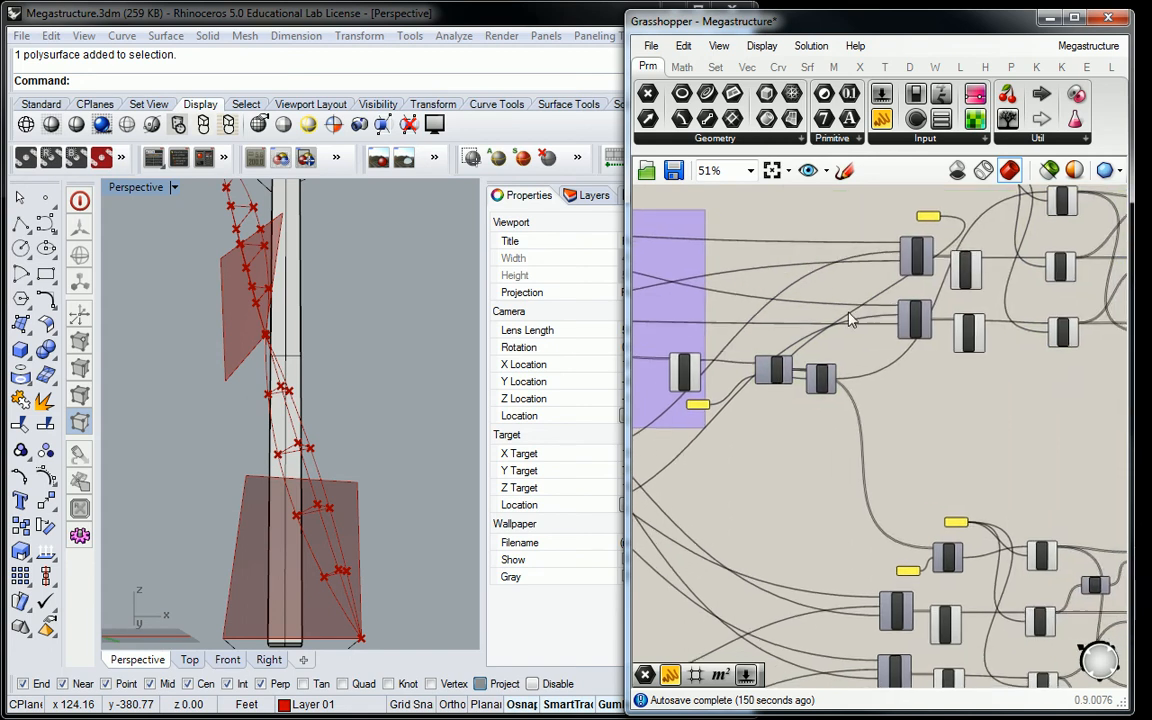
Tidy the Shatter and Item components beside the Interpolate component and bring the Item's index panel next to them.
left_click_drag(895, 357, 861, 352)
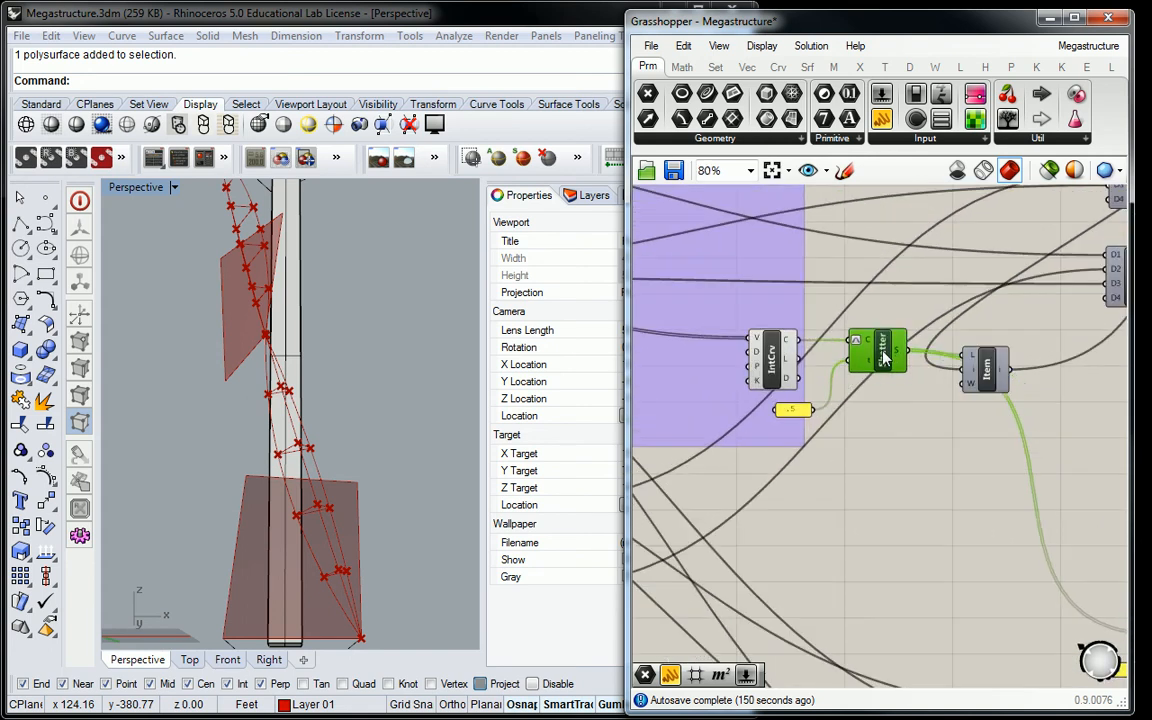
mouse_move(988, 362)
left_mouse_down()
mouse_move(970, 360)
mouse_move(978, 352)
left_mouse_up()
right_click_drag(978, 352, 878, 352)
left_click_drag(878, 352, 882, 345)
scroll(882, 345, "down", 1)
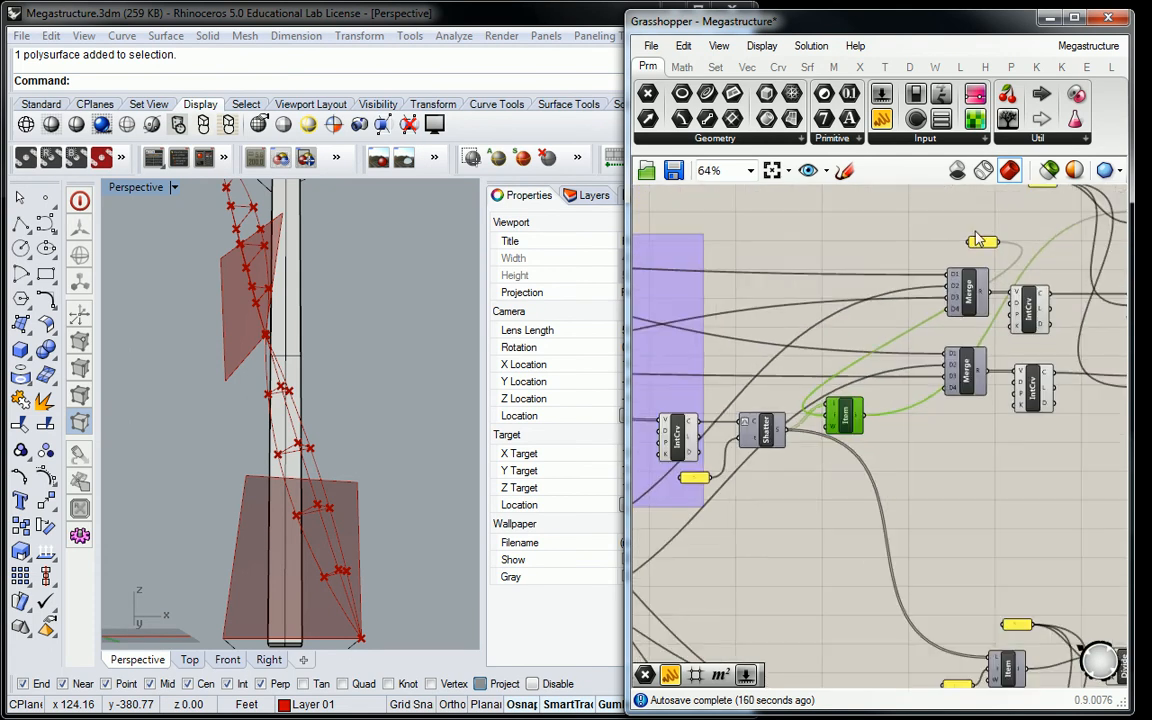
double_click(808, 370)
left_click_drag(808, 372, 784, 398)
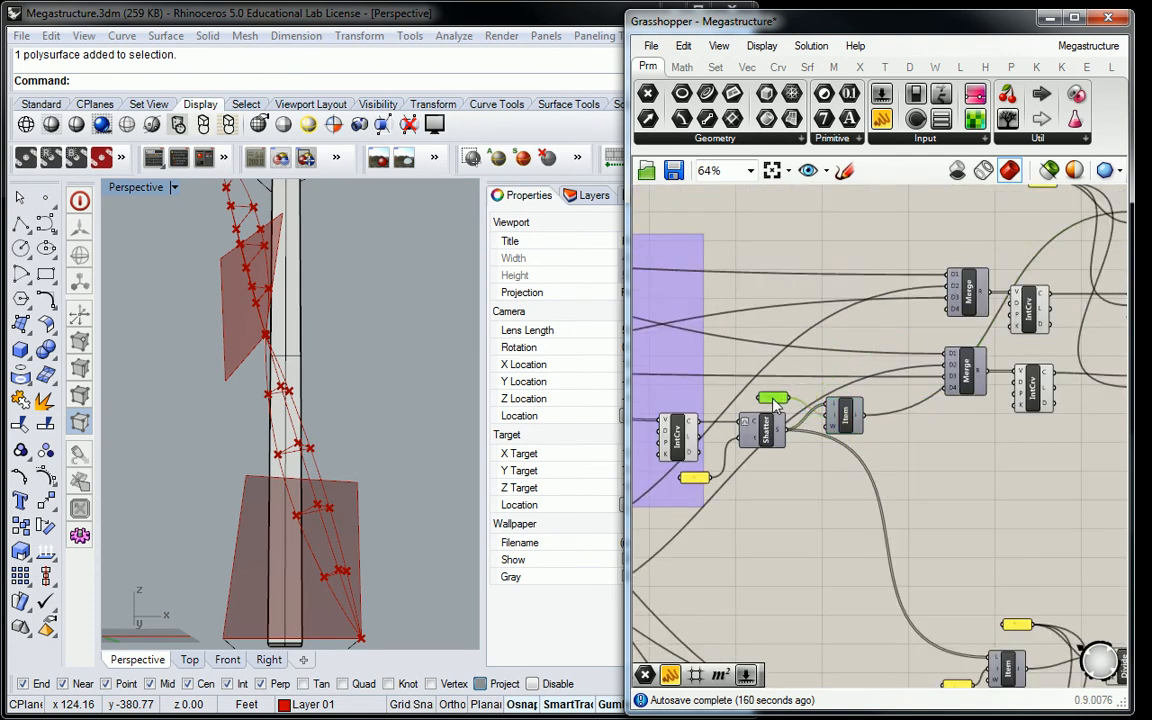
Duplicate the Item component and its index panel, set the copied panel to 1 and wire it into the copied Item's index.
scroll(800, 400, "up", 3)
left_click(866, 420)
left_click_drag(866, 420, 848, 533, "alt")
left_click_drag(748, 397, 746, 522, "alt")
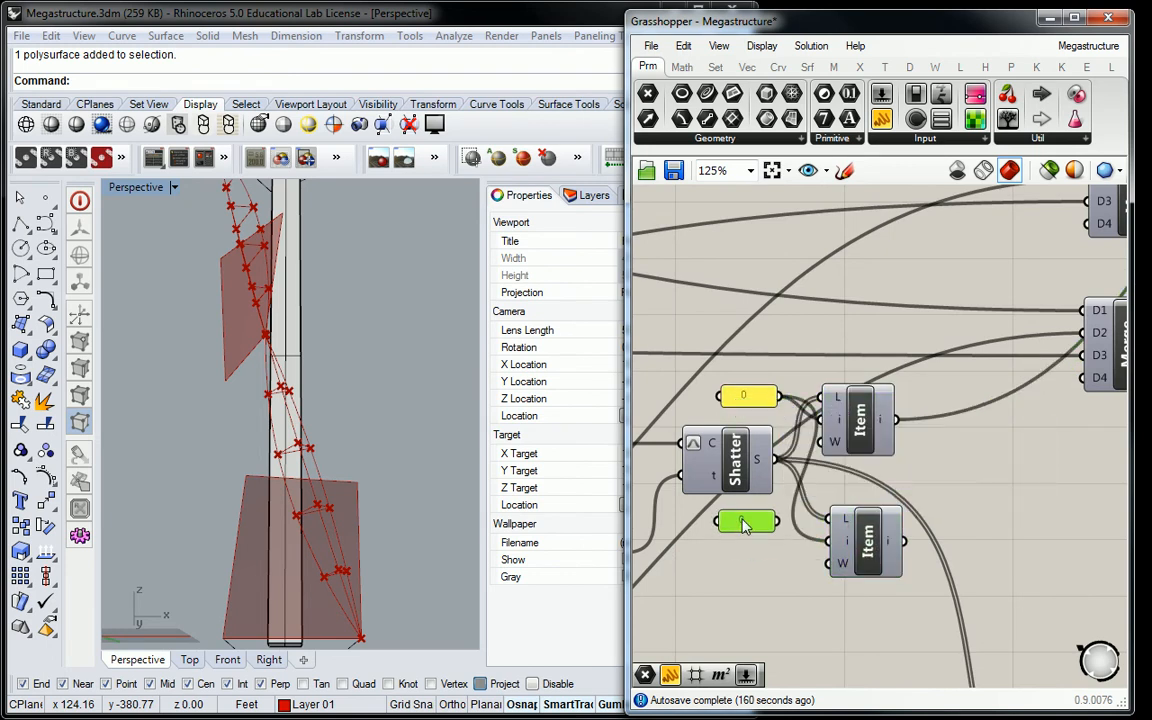
double_click(746, 522)
type("1")
left_click(790, 656)
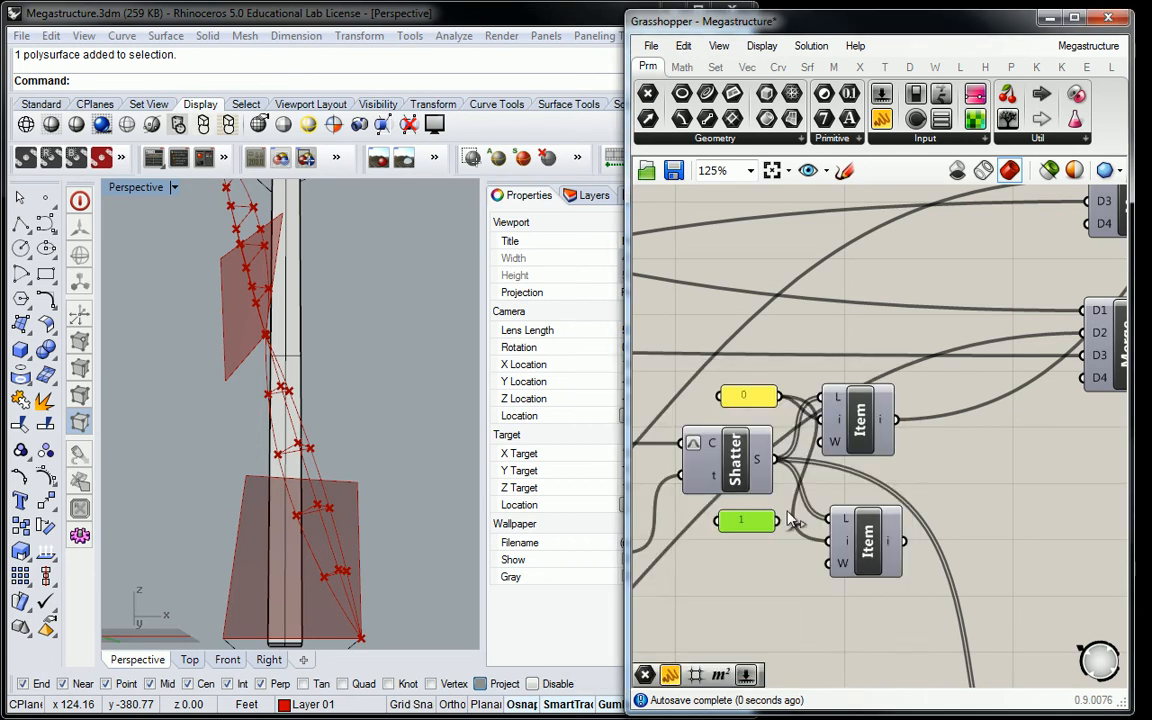
left_click_drag(779, 521, 829, 541)
left_click(866, 540)
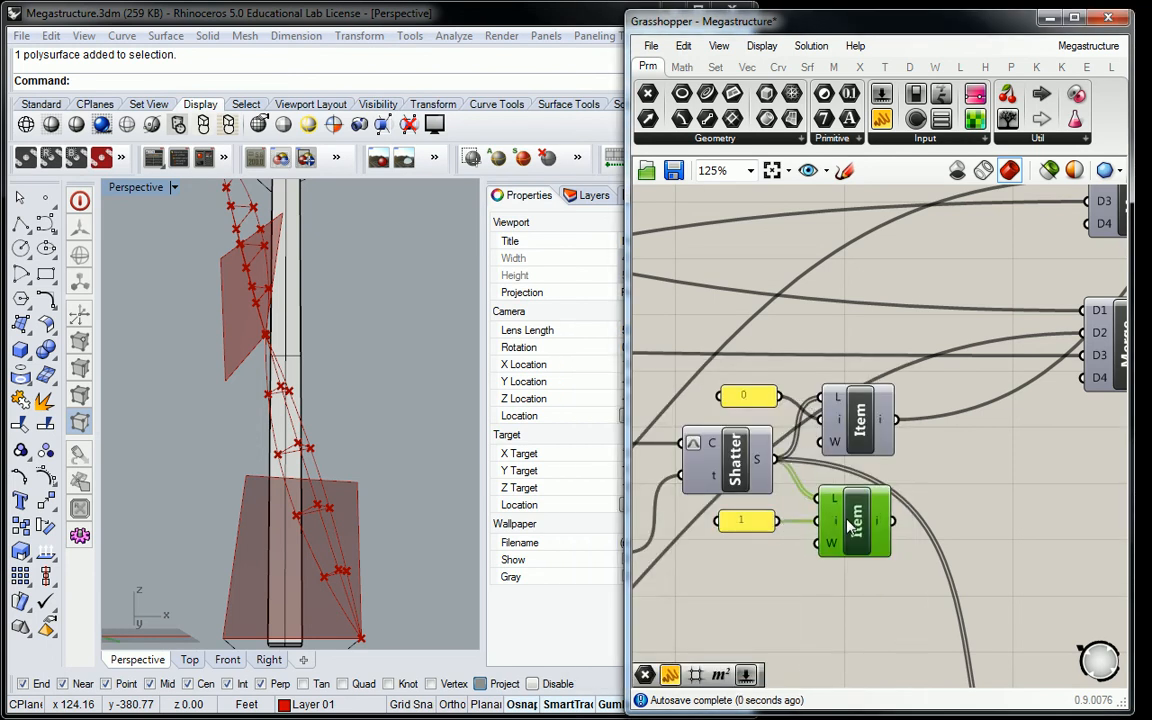
Review the SYS A RIDGE and SYS B RIDGE parameters and preview the component cluster fed by SYS B RIDGE.
scroll(875, 420, "down", 4)
right_click_drag(927, 381, 856, 440)
scroll(856, 432, "up", 1)
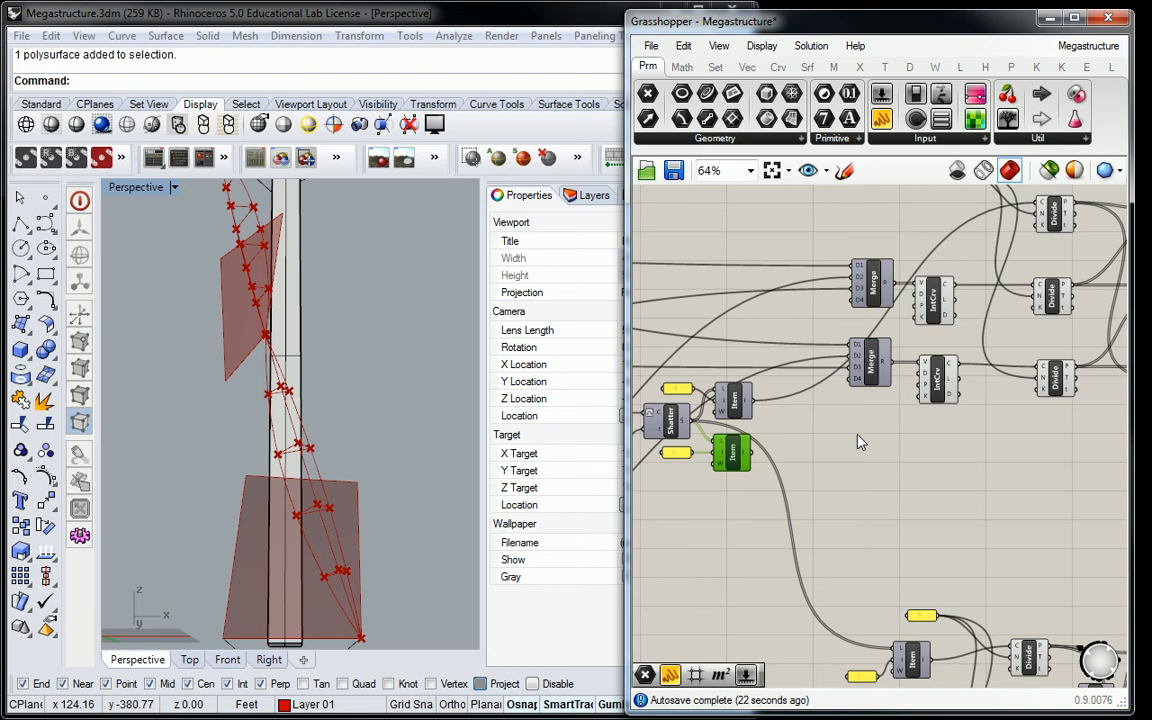
right_click_drag(846, 463, 951, 318)
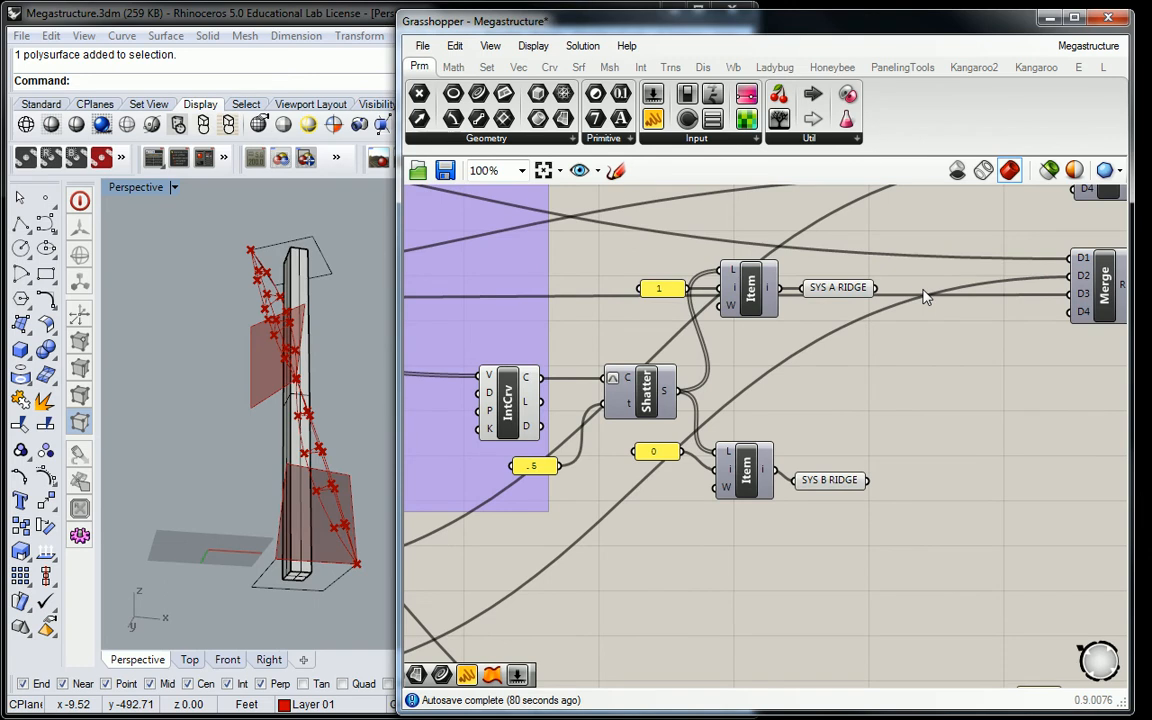
left_click(838, 288)
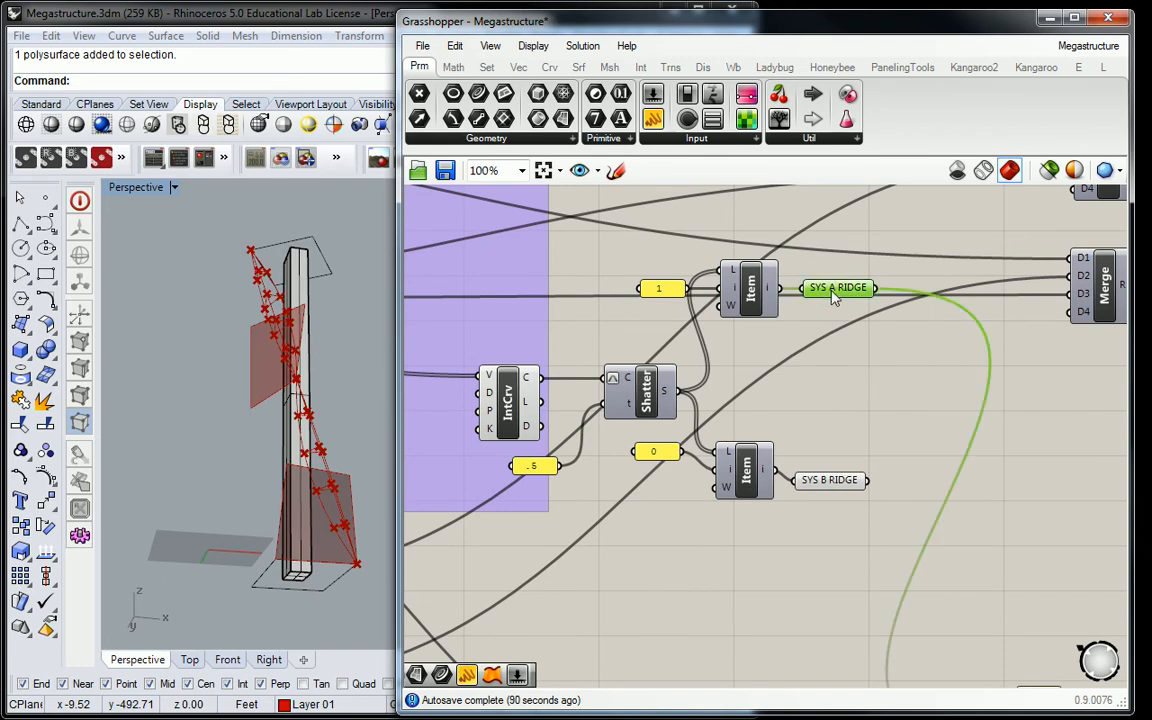
left_click(846, 483)
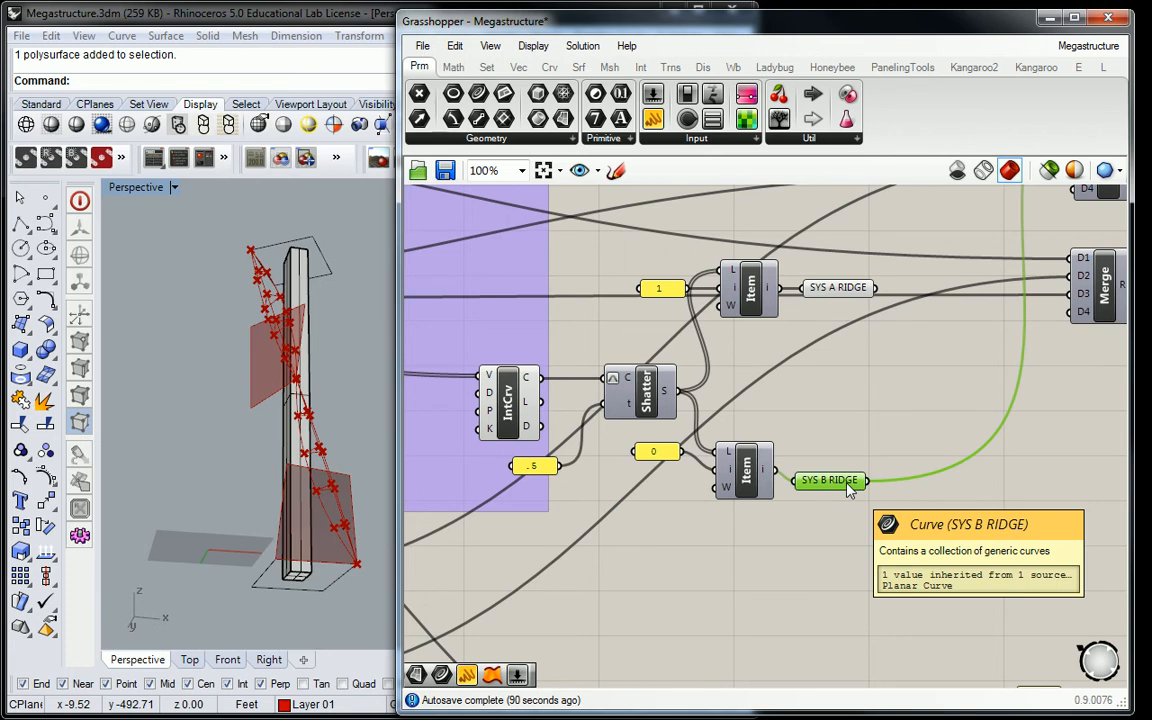
right_click_drag(824, 366, 845, 393)
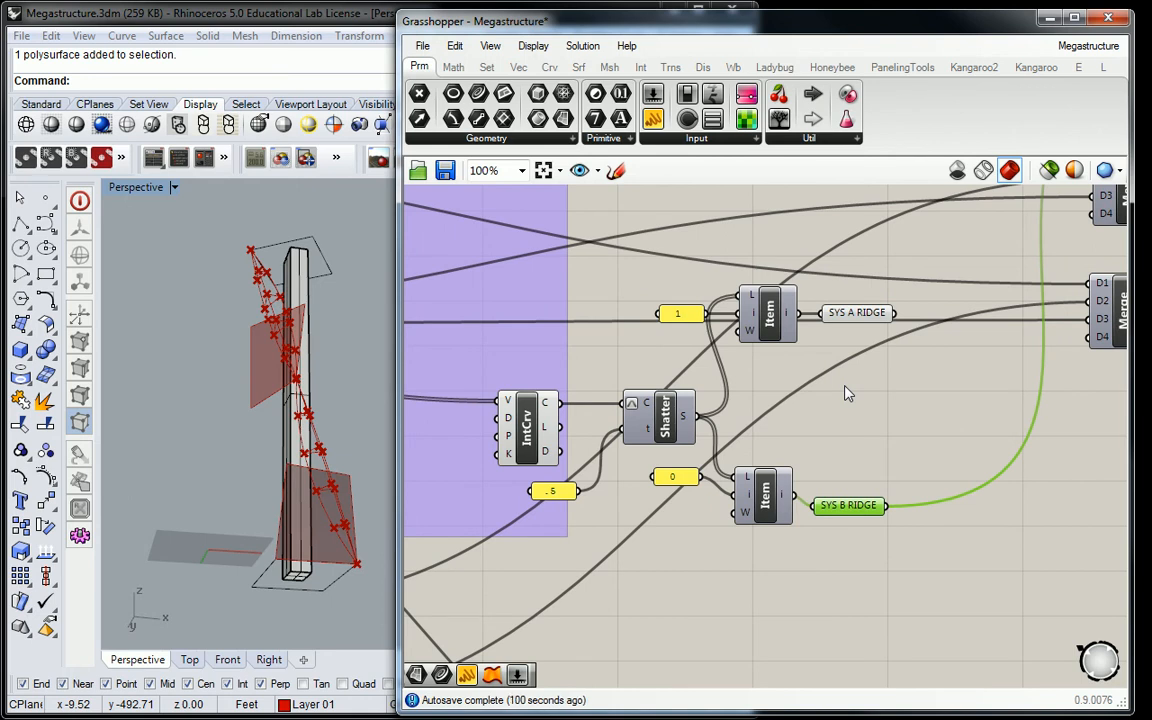
scroll(845, 393, "down", 4)
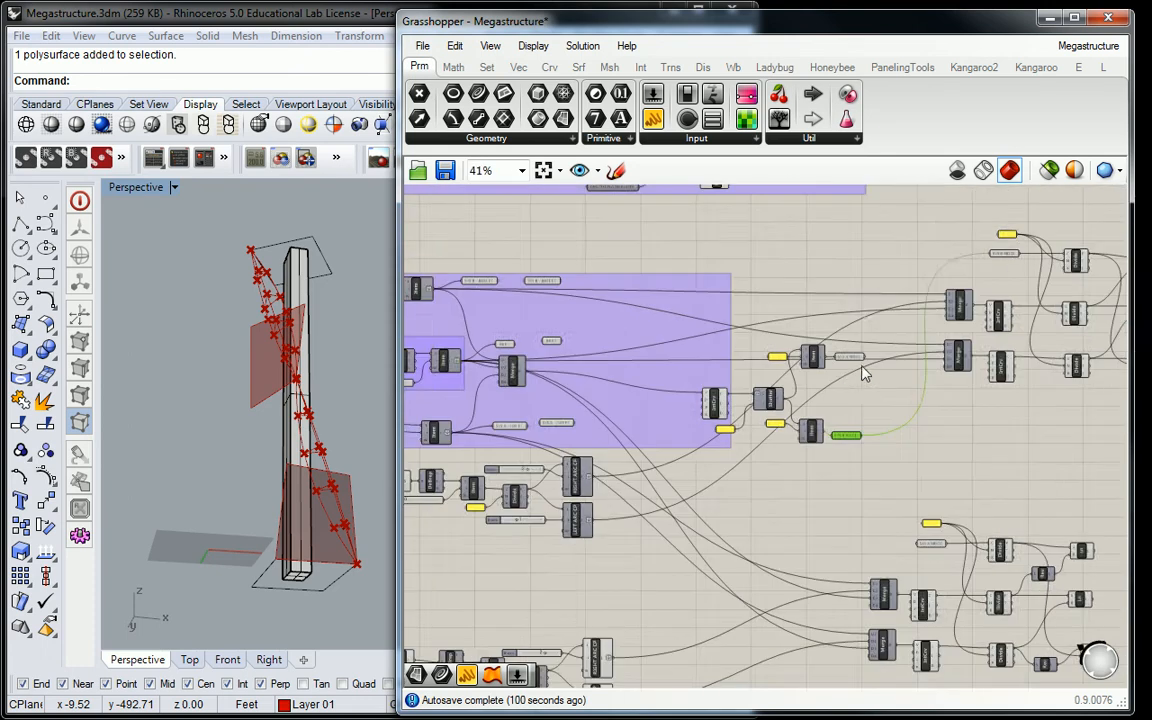
left_click_drag(1087, 221, 805, 430)
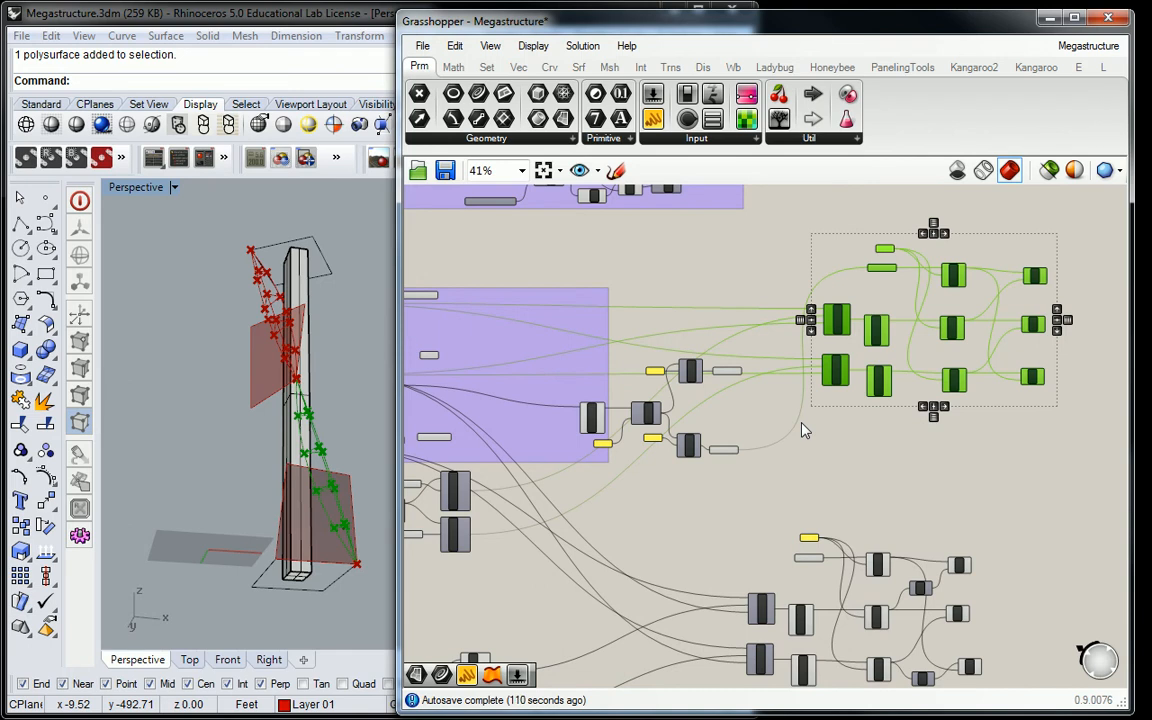
scroll(720, 408, "up", 4)
left_click(729, 514)
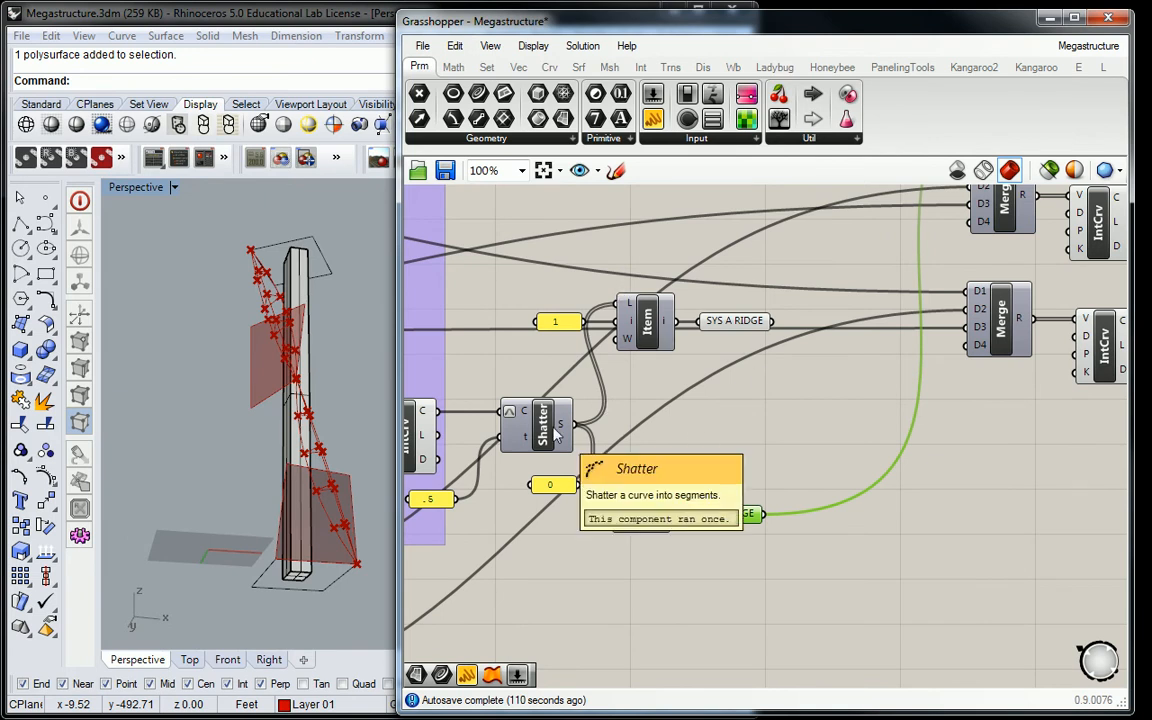
Inspect how the hidden-wire SYS B RIDGE and SYS A RIDGE copies feed the Divide components in both system clusters.
scroll(764, 432, "down", 1)
right_click_drag(764, 432, 635, 532)
right_click_drag(848, 337, 724, 292)
scroll(723, 288, "up", 2)
left_click(810, 314)
scroll(810, 318, "down", 3)
scroll(558, 312, "up", 3)
right_click_drag(656, 557, 646, 308)
scroll(646, 308, "down", 2)
scroll(763, 583, "up", 2)
right_click_drag(763, 583, 697, 370)
scroll(598, 392, "down", 2)
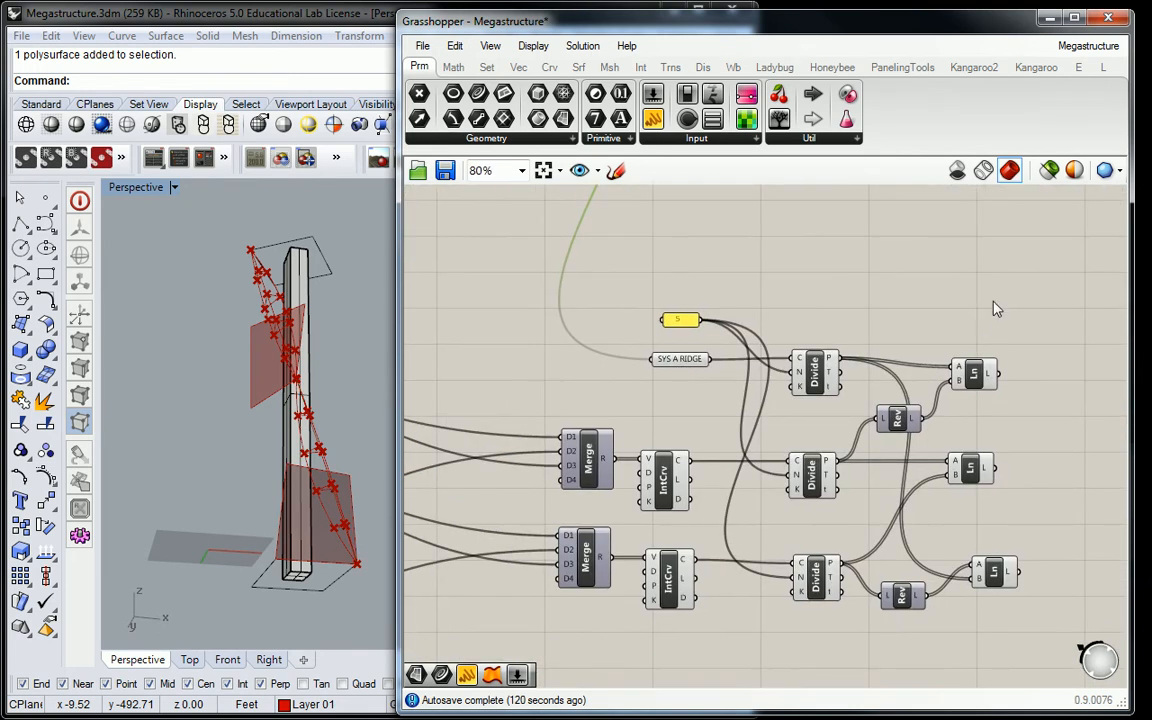
left_click(686, 362)
left_click(638, 338)
right_click_drag(640, 340, 737, 368)
scroll(720, 300, "down", 2)
scroll(737, 368, "up", 3)
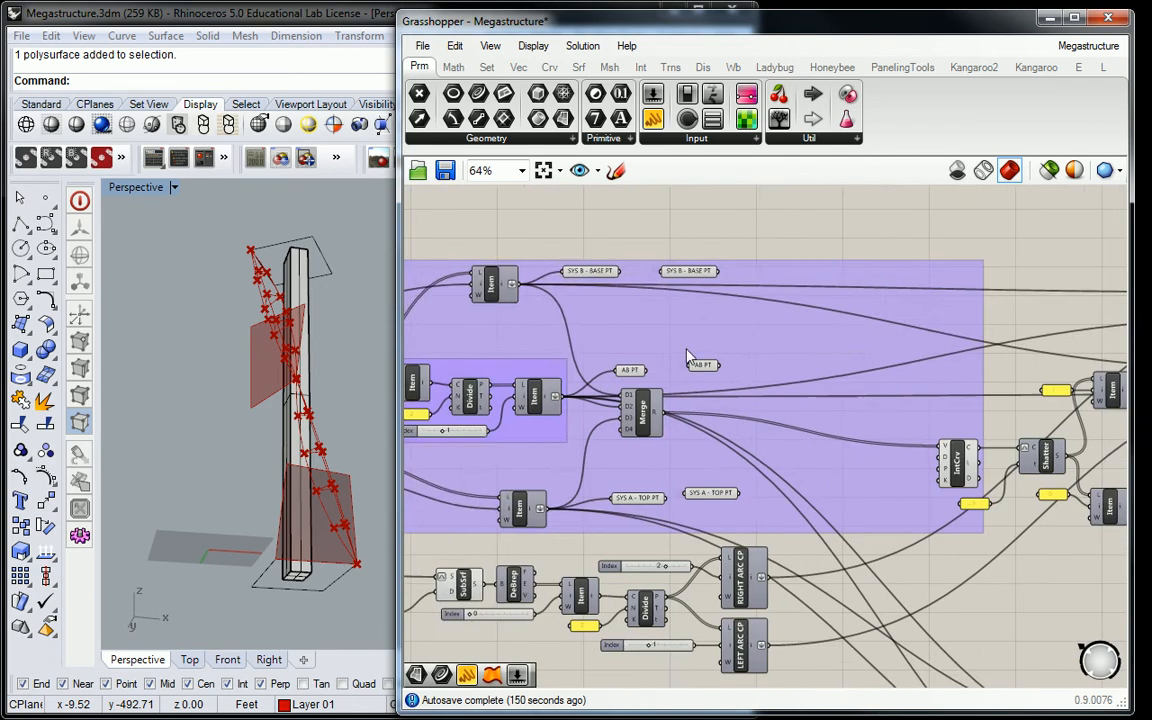
Check the SYS B - BASE PT and SYS A - TOP PT copies and the output wires of the upper Item.
left_click(705, 220)
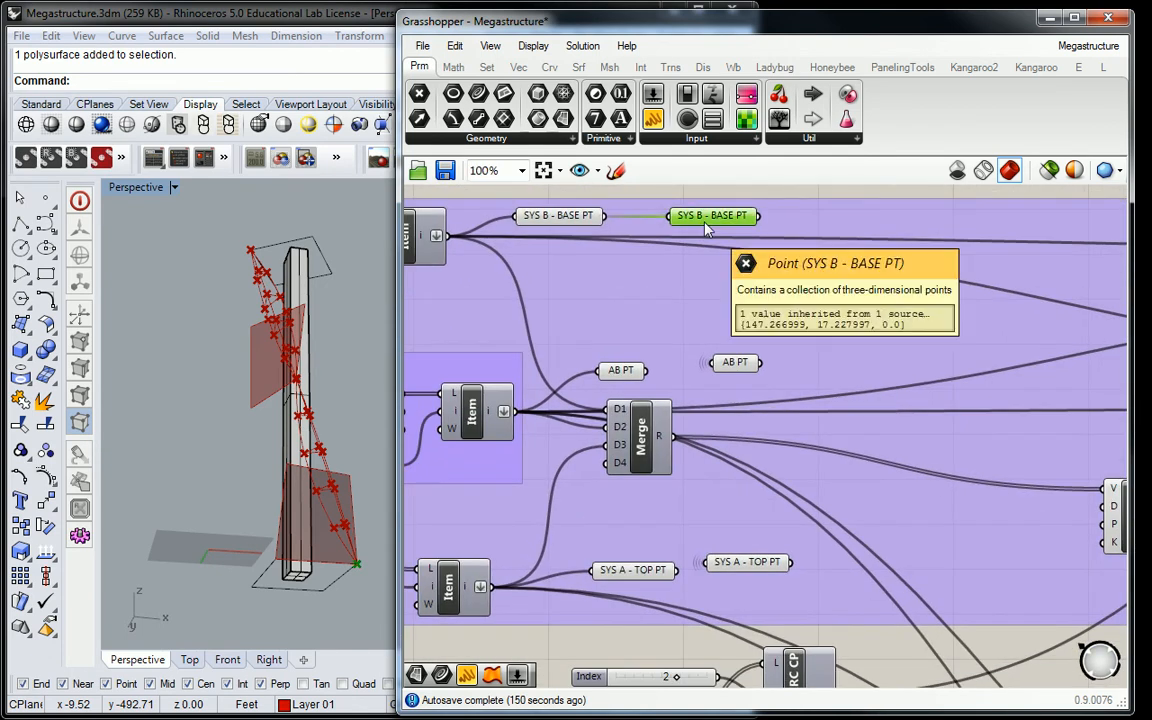
left_click(717, 560)
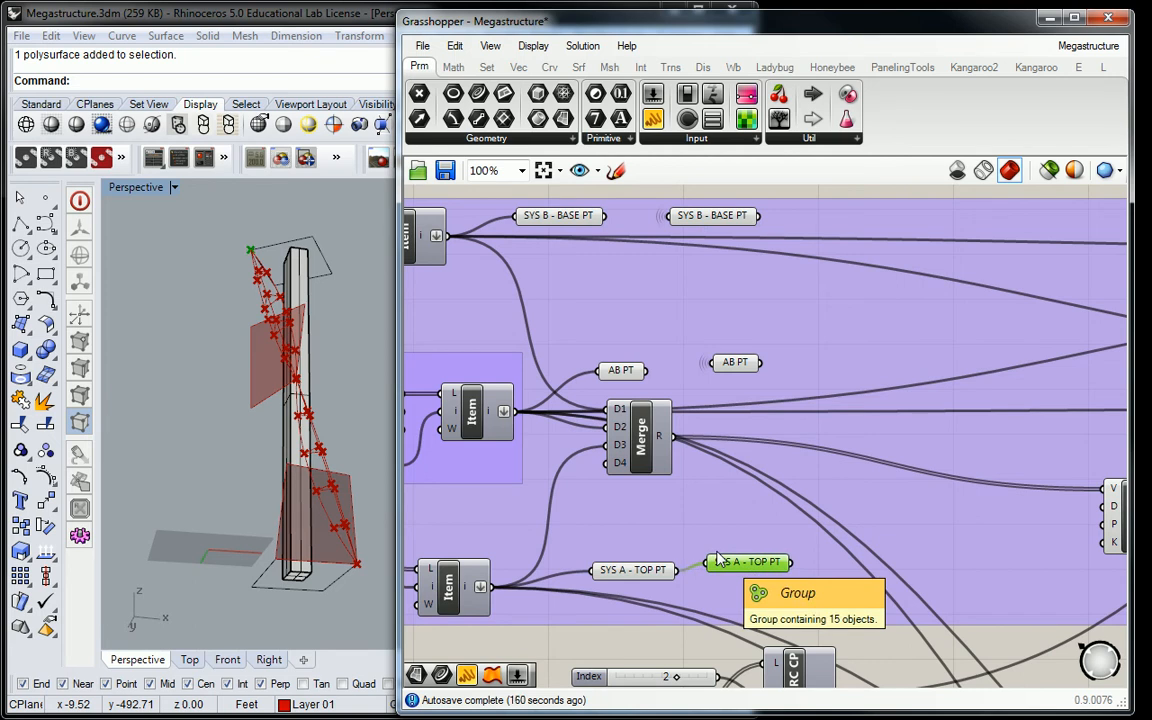
scroll(622, 316, "down", 2)
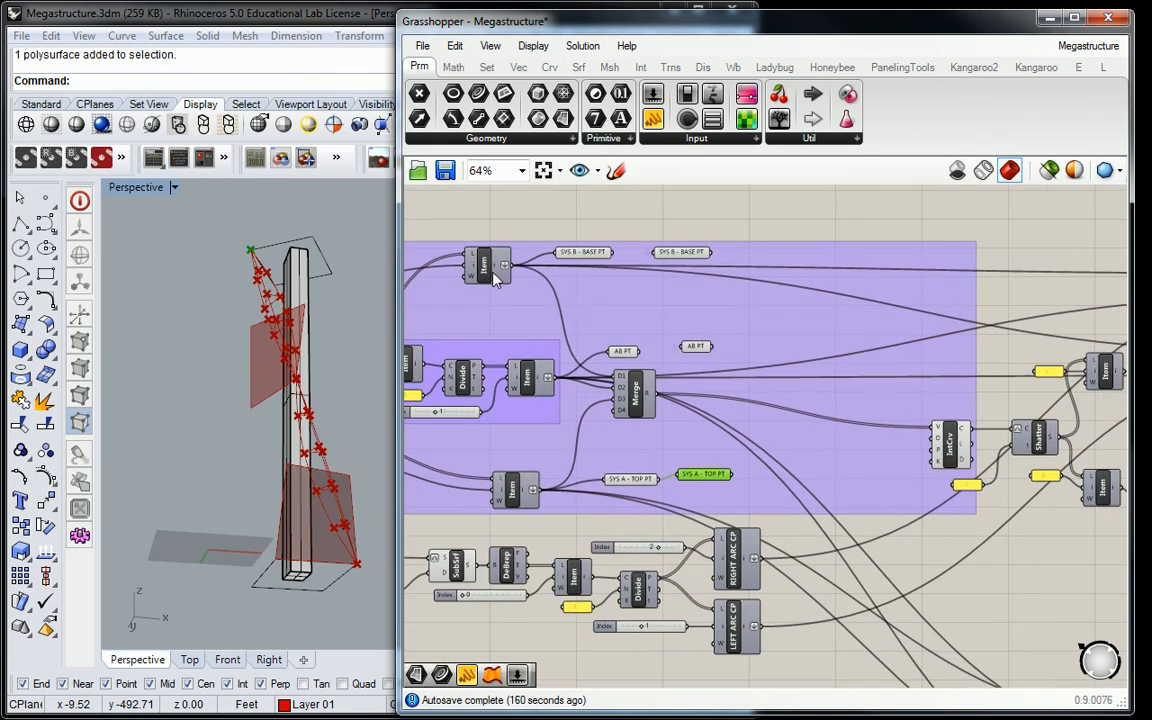
left_click(487, 265)
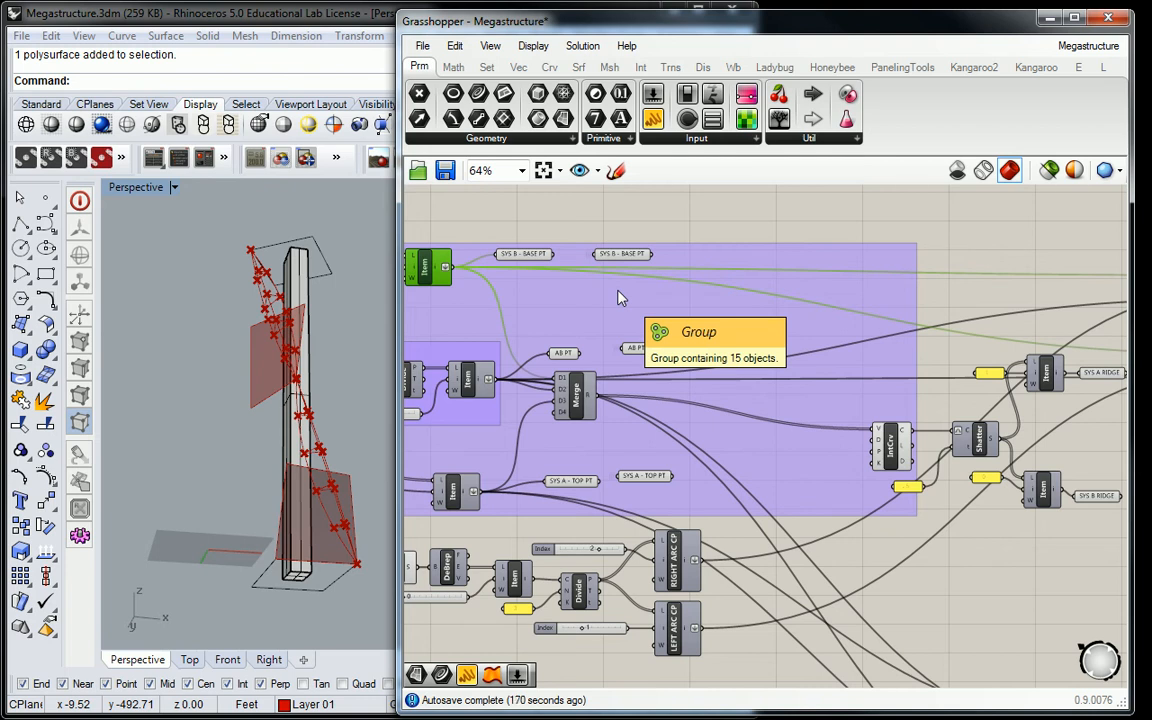
right_click_drag(476, 430, 376, 478)
left_click(522, 300)
right_click_drag(522, 300, 748, 252)
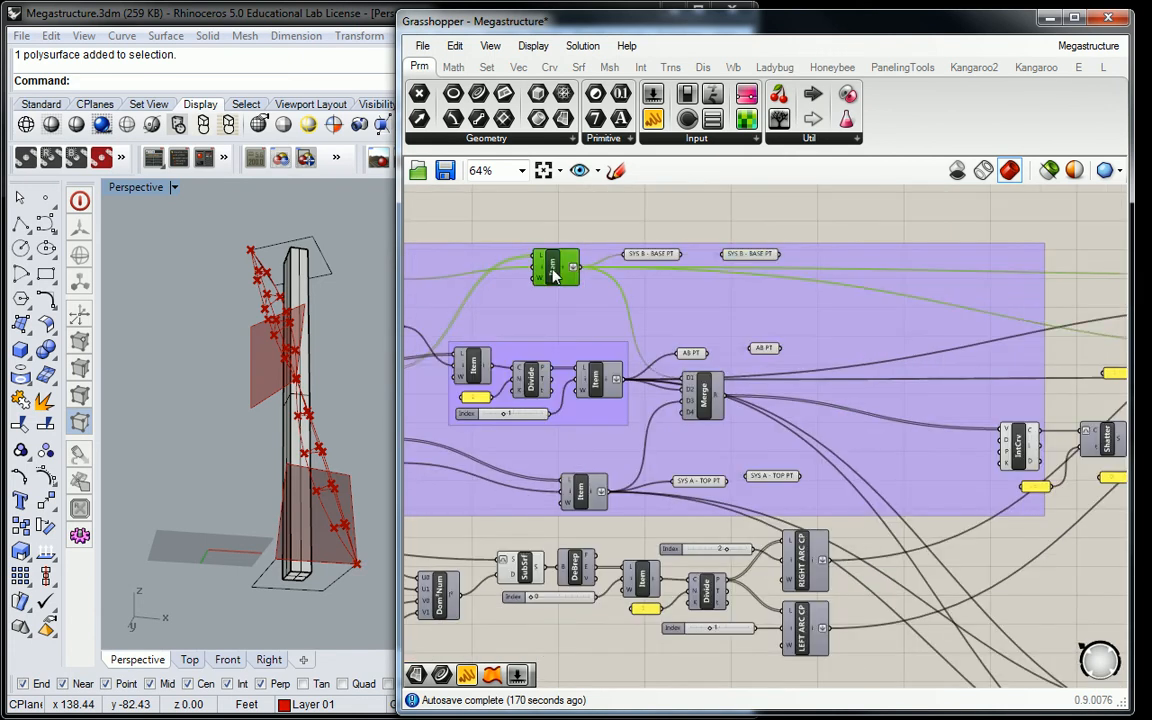
left_click(550, 275)
right_click_drag(750, 182, 612, 222)
Move the SYS B - BASE PT copy beside the upper cluster's first Merge and wire it into input D1.
left_click(595, 293)
right_click_drag(705, 307, 625, 320)
scroll(625, 320, "down", 3)
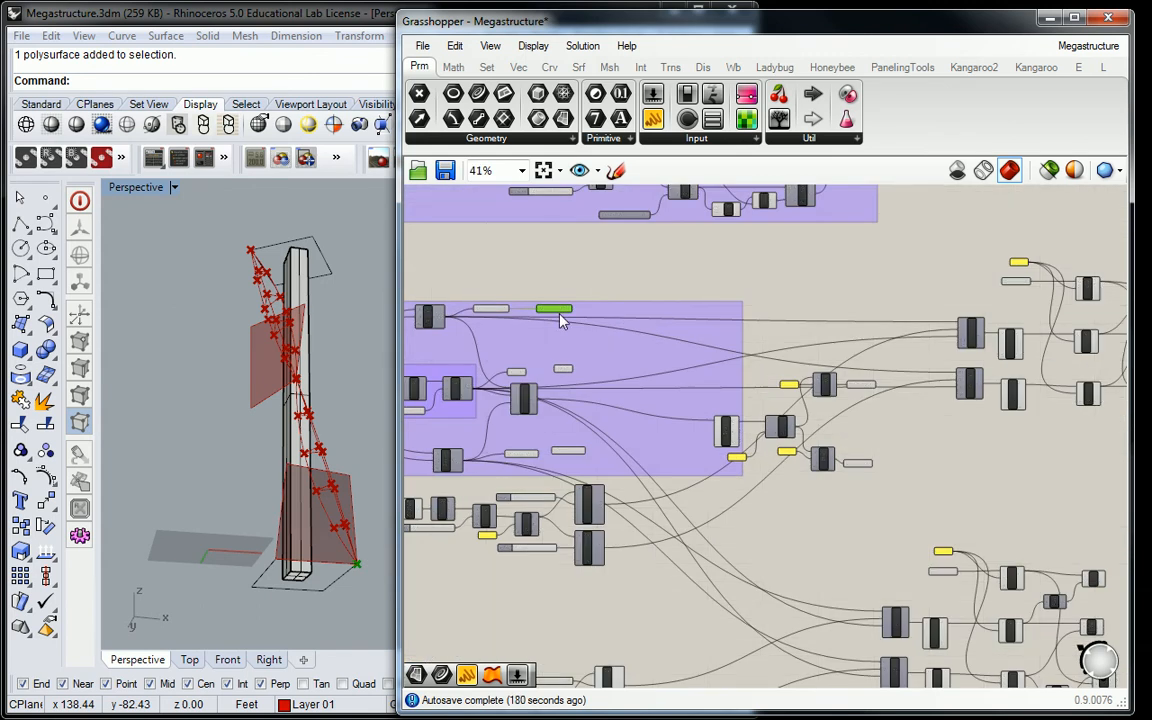
left_click_drag(561, 315, 921, 313)
scroll(921, 313, "up", 5)
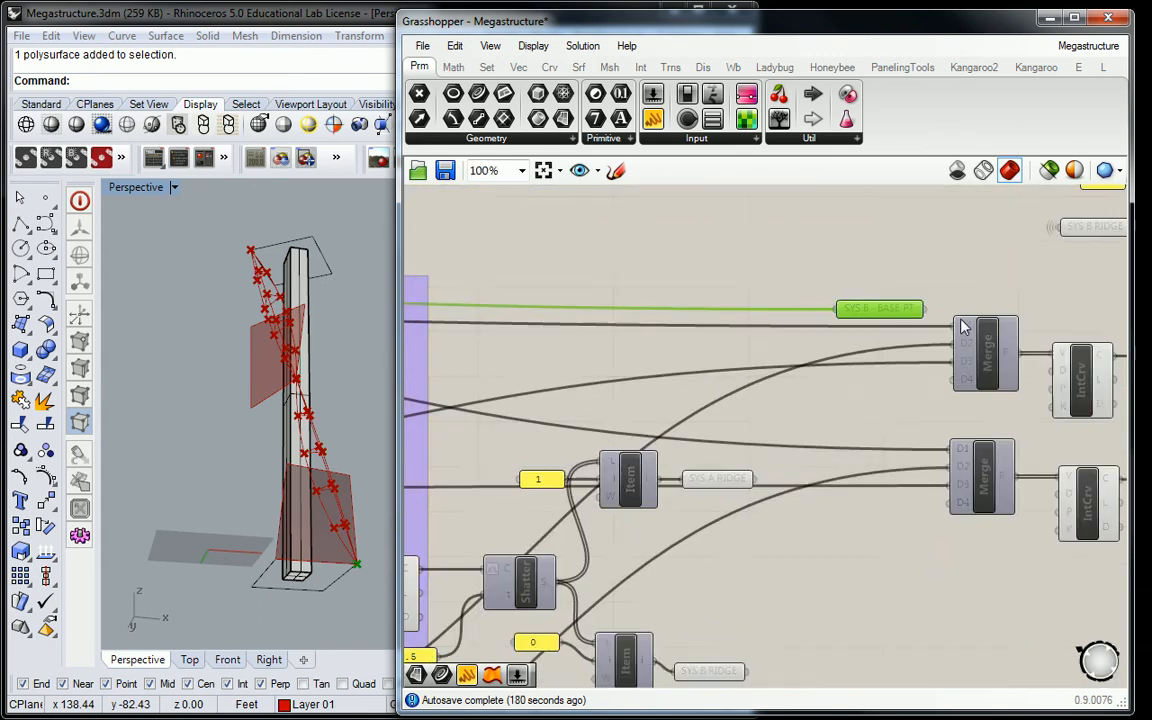
scroll(910, 307, "down", 3)
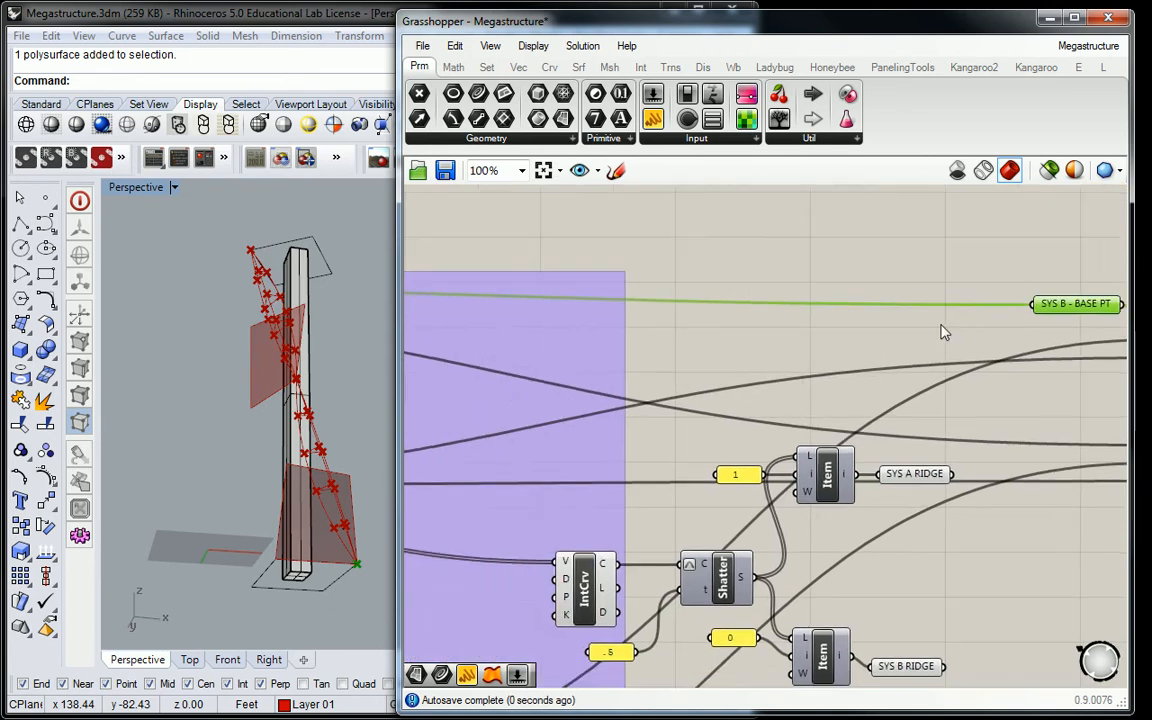
Wire the relocated SYS B - BASE PT copy into D1 of the upper cluster's second Merge and tidy its position.
scroll(459, 323, "up", 1)
left_click(453, 312)
scroll(459, 323, "up", 1)
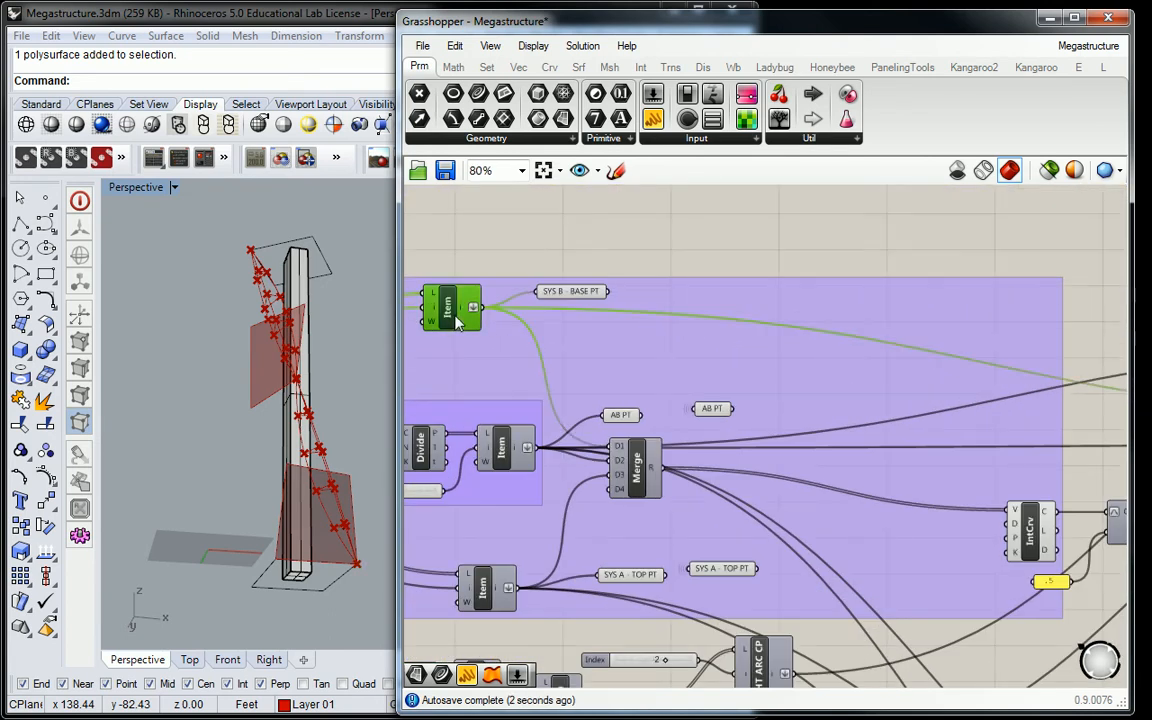
right_click_drag(845, 341, 770, 348)
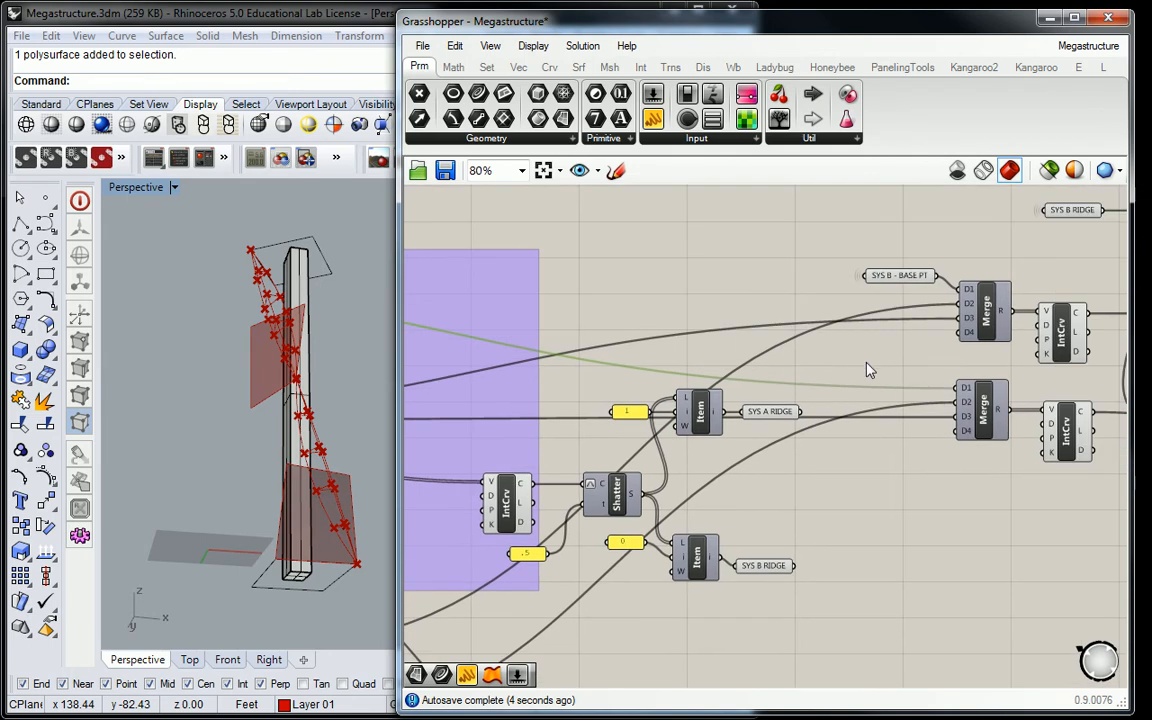
left_click(903, 285)
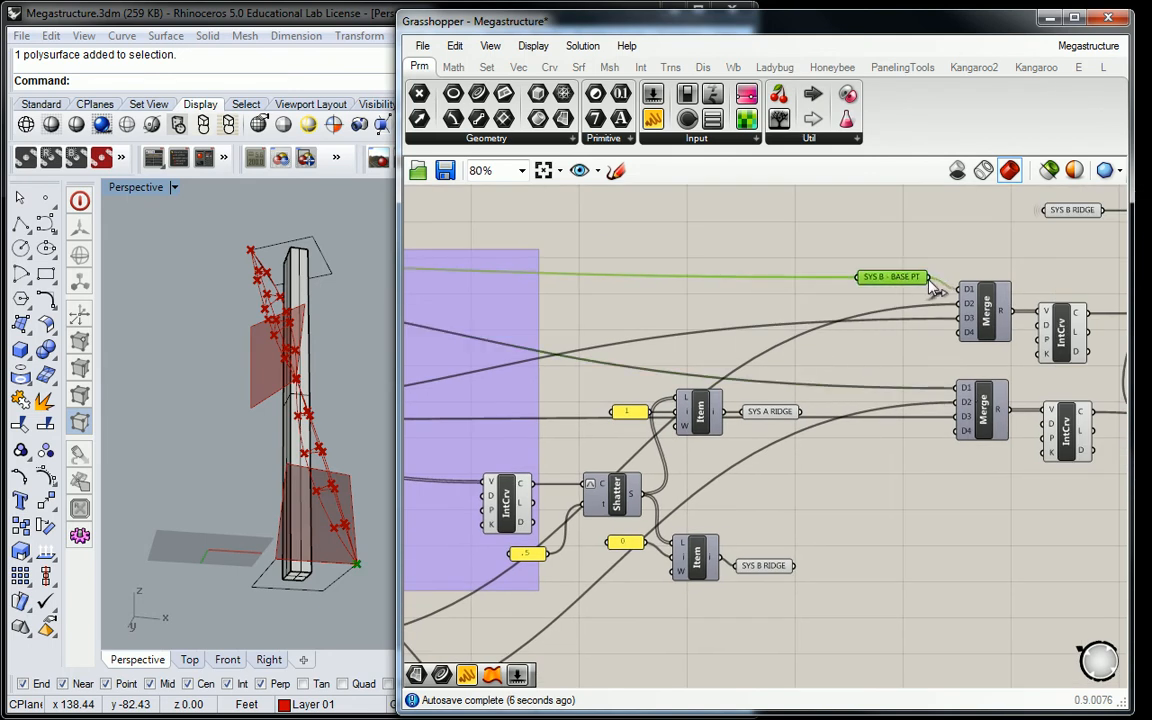
left_click_drag(912, 284, 877, 292)
left_click(929, 253)
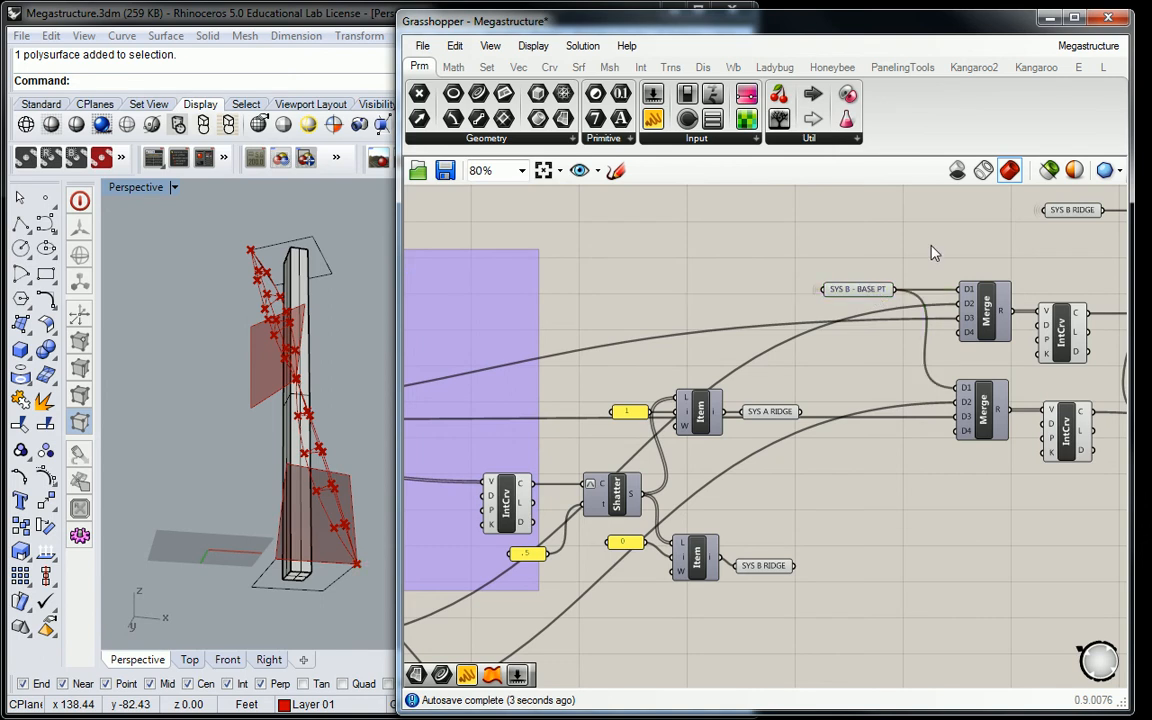
scroll(931, 253, "down", 2)
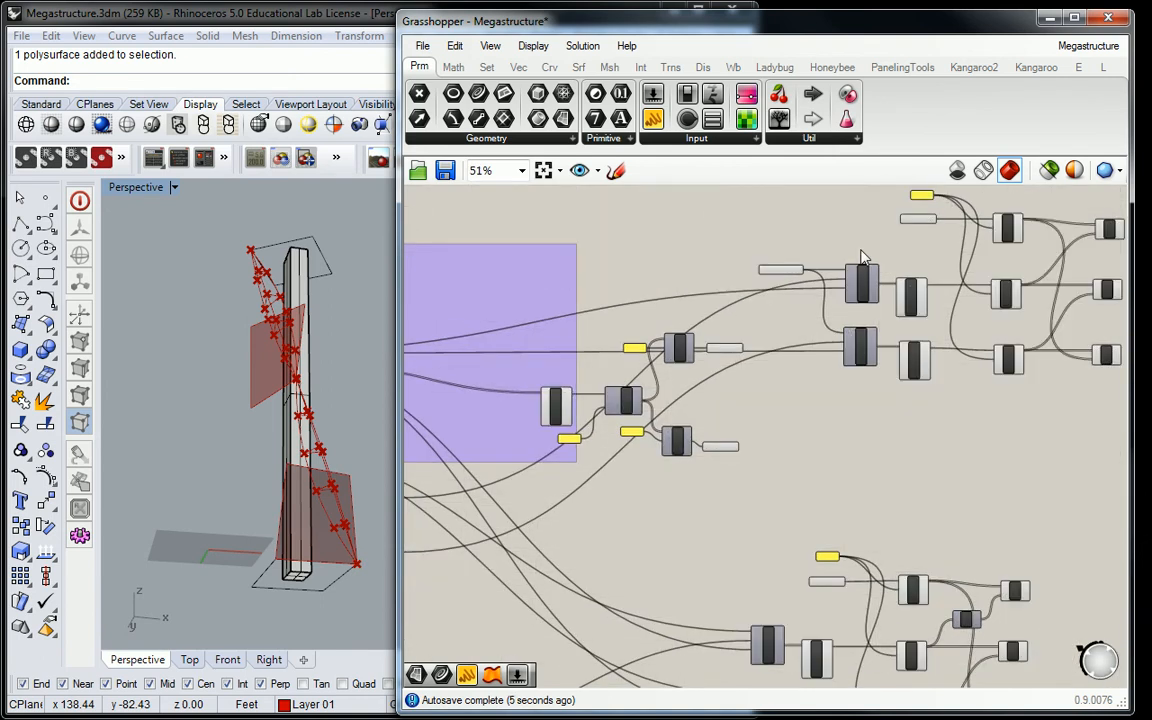
scroll(862, 258, "up", 2)
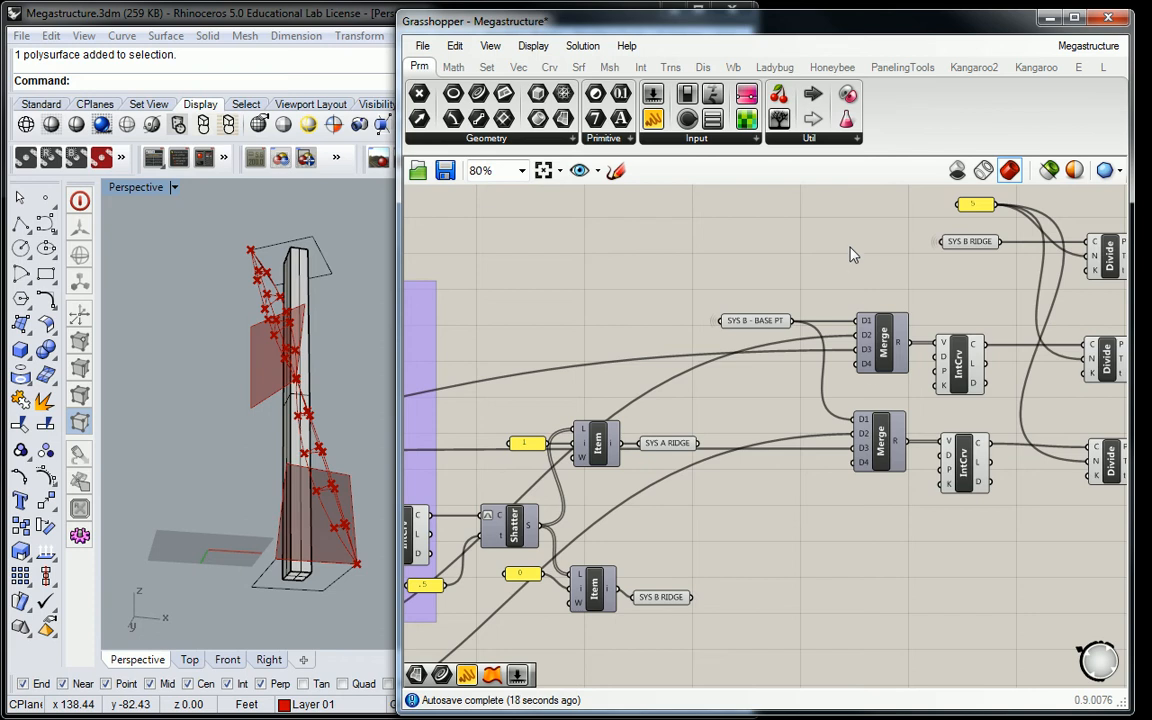
Shift the Merge in the base point group slightly down and trace the wires leaving the Item that feeds SYS A - TOP PT.
scroll(543, 318, "down", 1)
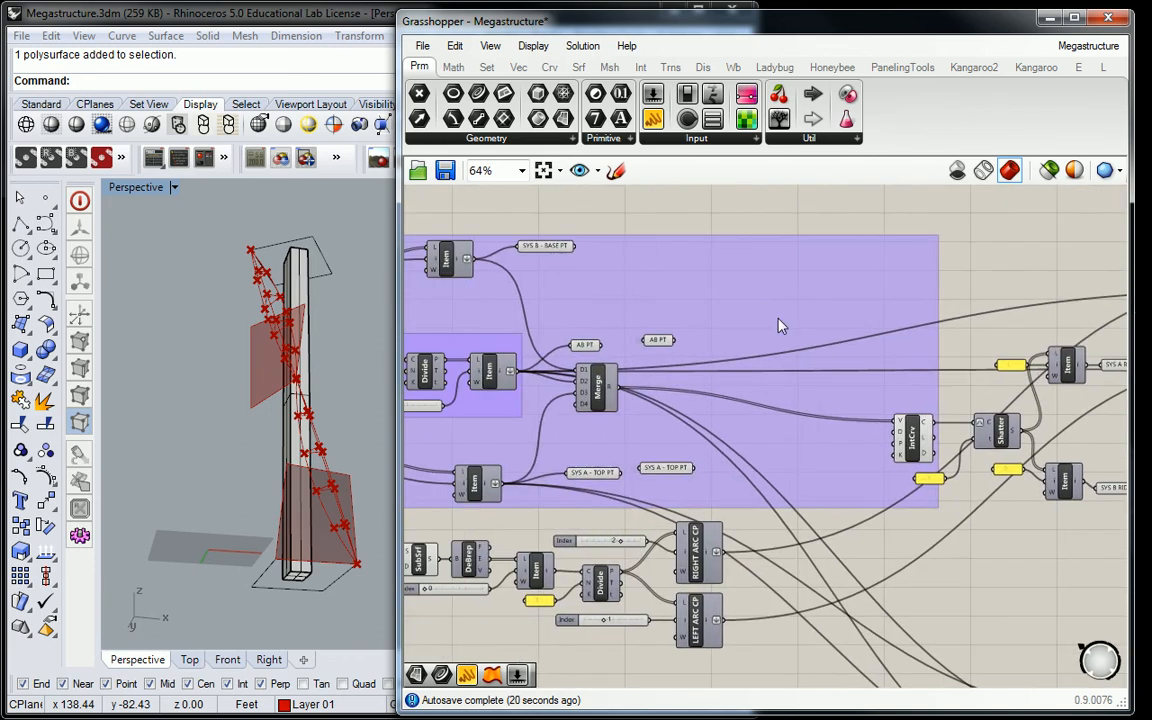
scroll(651, 345, "up", 1)
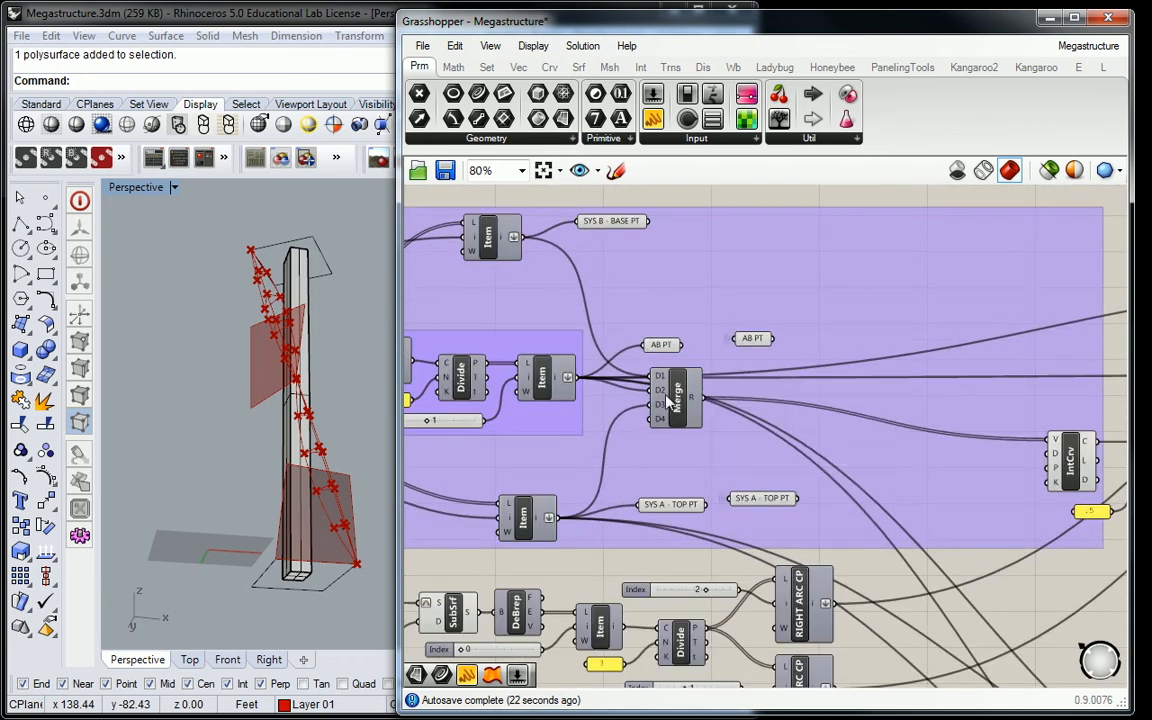
left_click_drag(680, 406, 683, 434)
right_click_drag(509, 477, 505, 455)
left_click(518, 490)
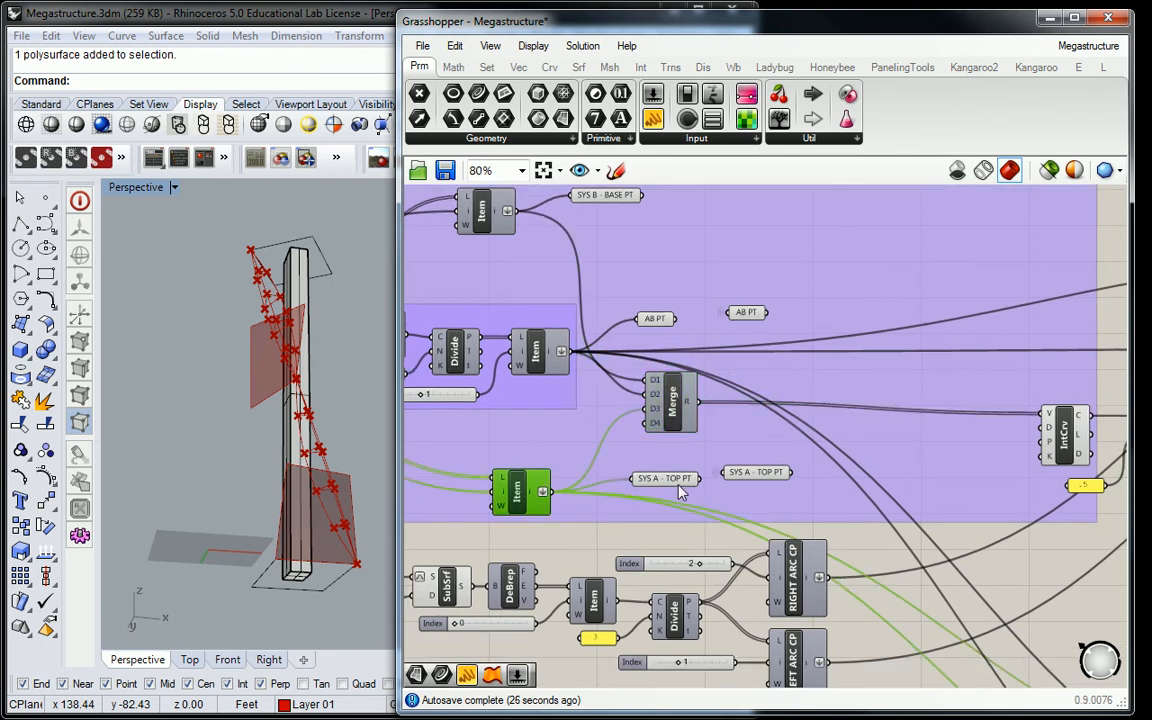
left_click_drag(697, 478, 724, 472)
left_click(756, 472)
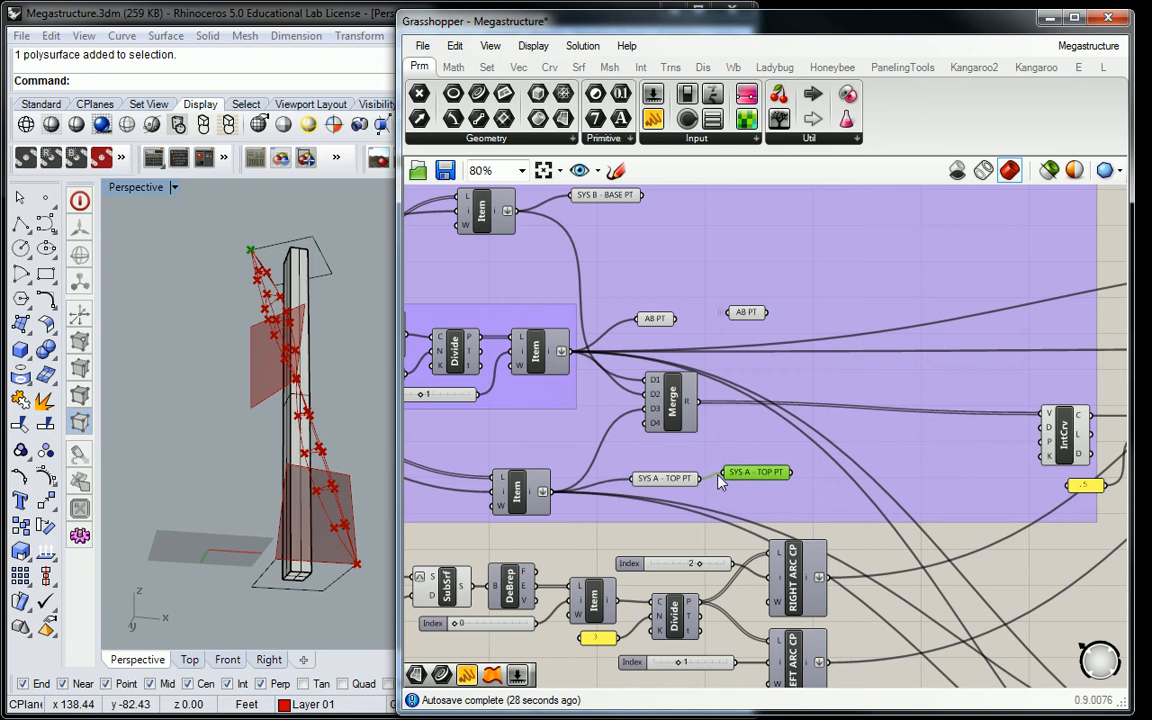
left_click(531, 487)
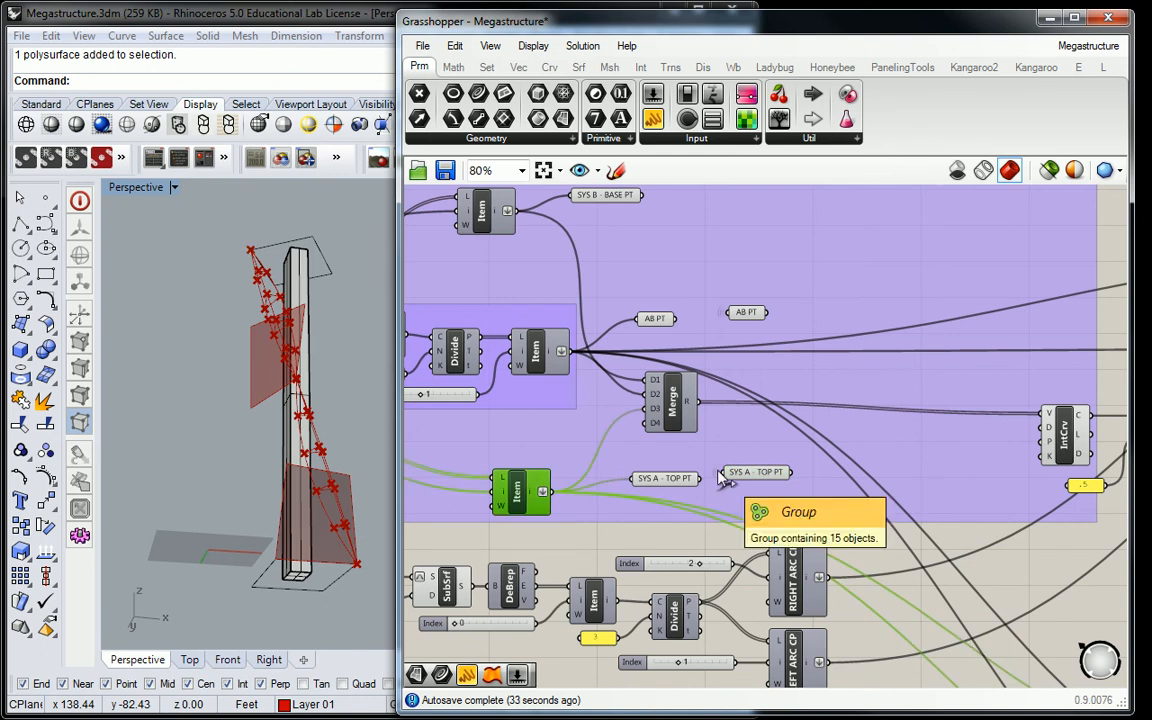
Move the SYS A - TOP PT copy beside the lower cluster and wire it into D1 of both Merge components.
right_click_drag(720, 478, 620, 330)
scroll(612, 373, "down", 3)
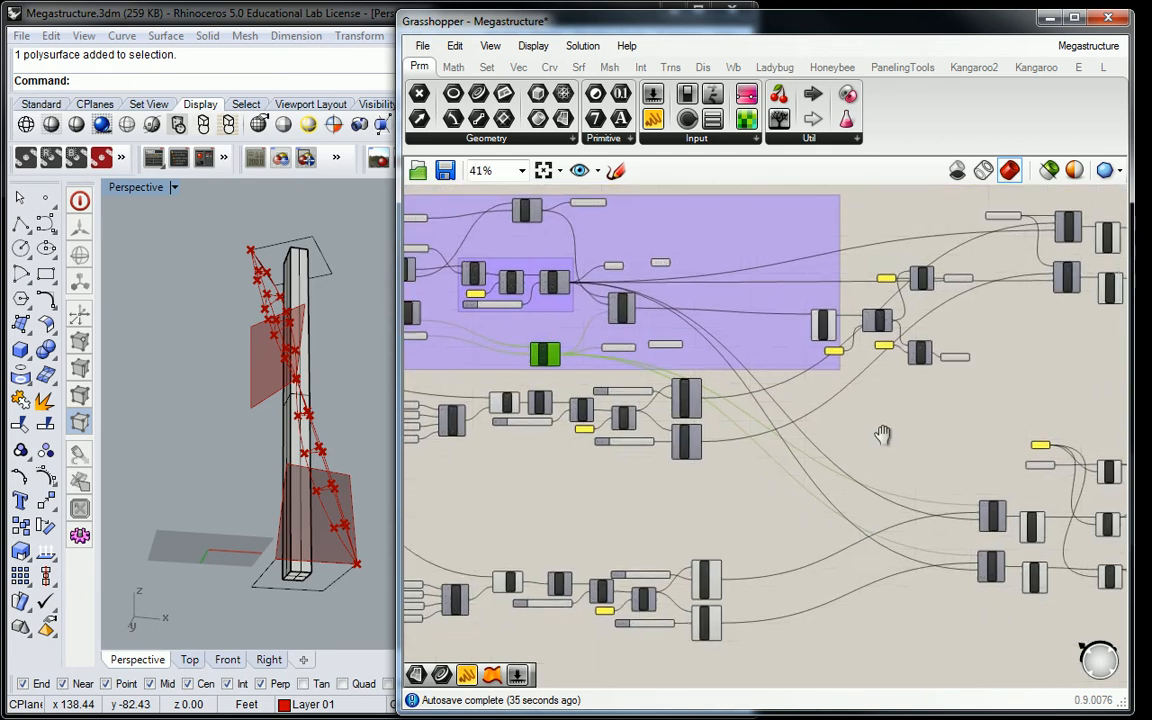
left_click_drag(601, 318, 933, 501)
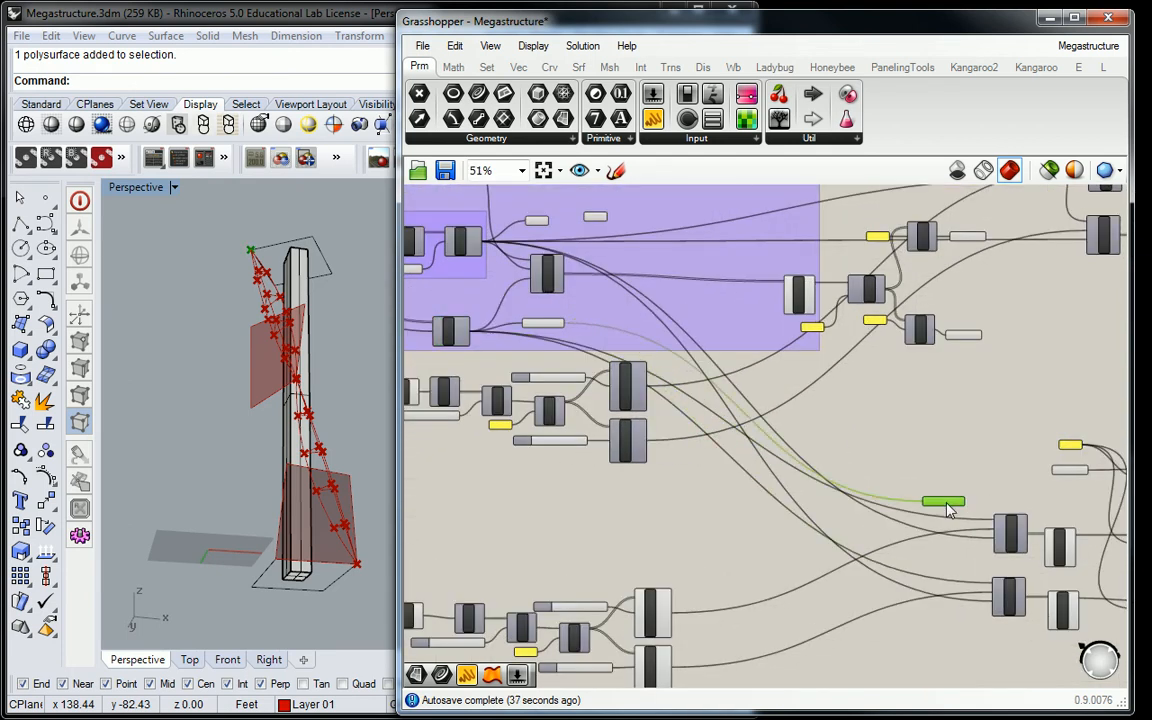
scroll(930, 502, "up", 3)
right_click_drag(1030, 518, 864, 412)
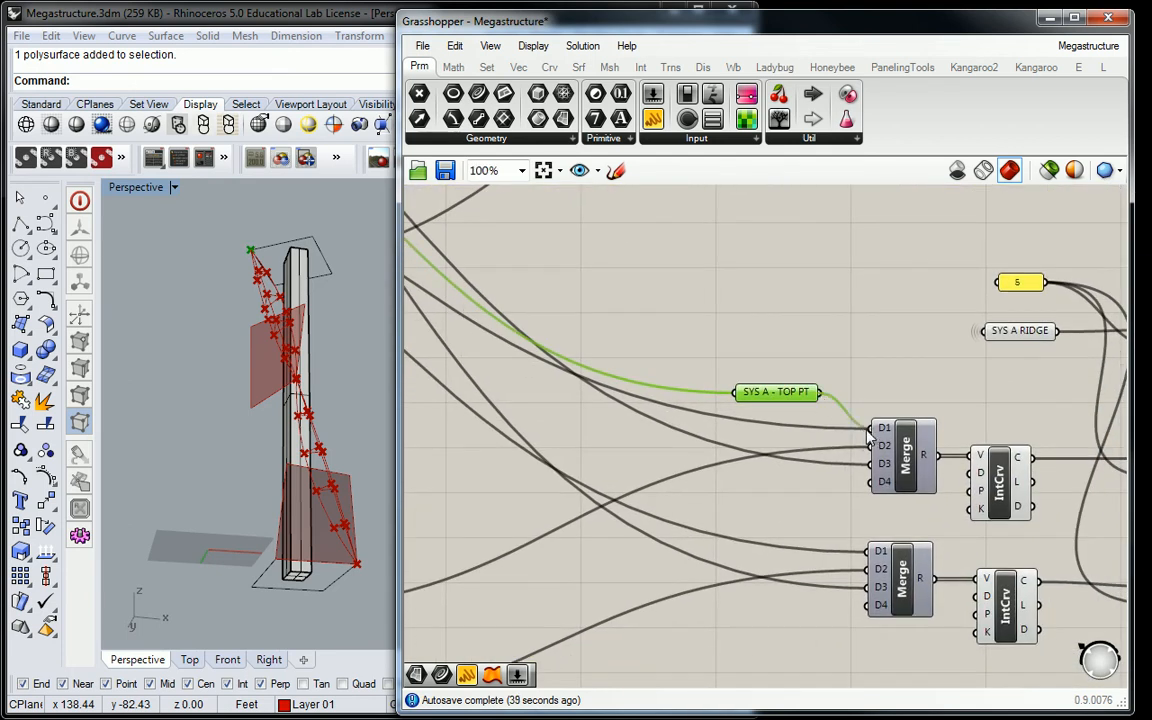
left_click_drag(801, 398, 866, 551)
Check how the relocated SYS B - BASE PT and SYS A - TOP PT copies feed their clusters' Merge components.
scroll(789, 429, "down", 2)
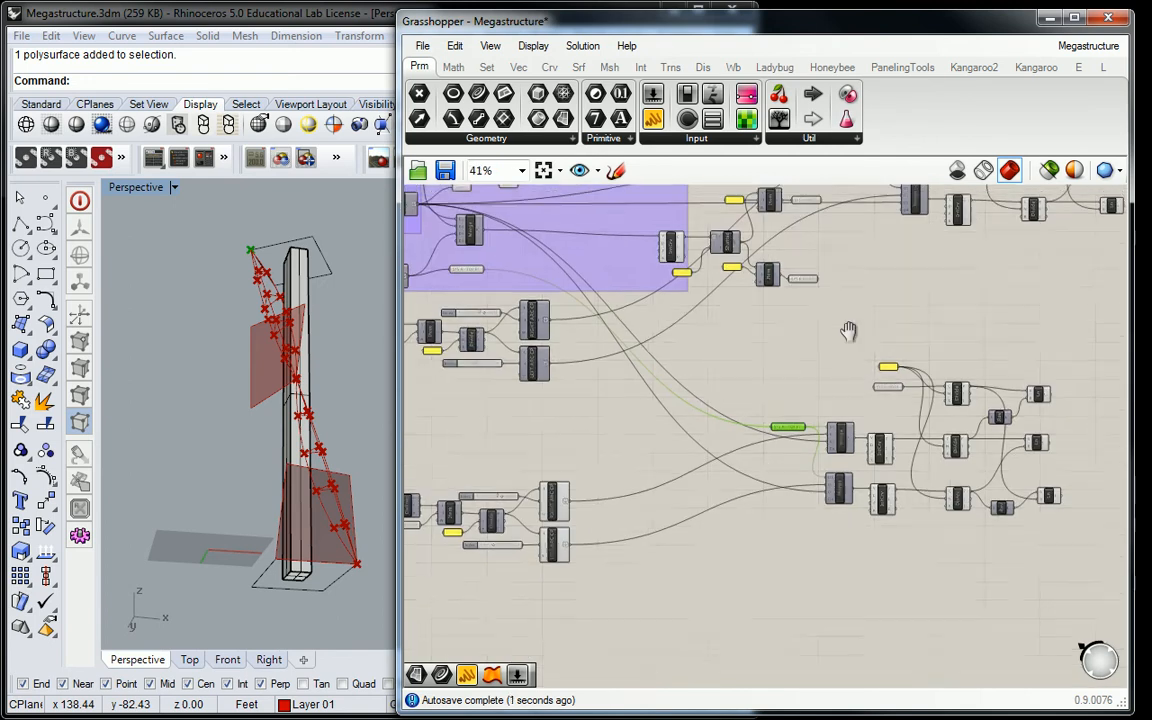
left_click(842, 305)
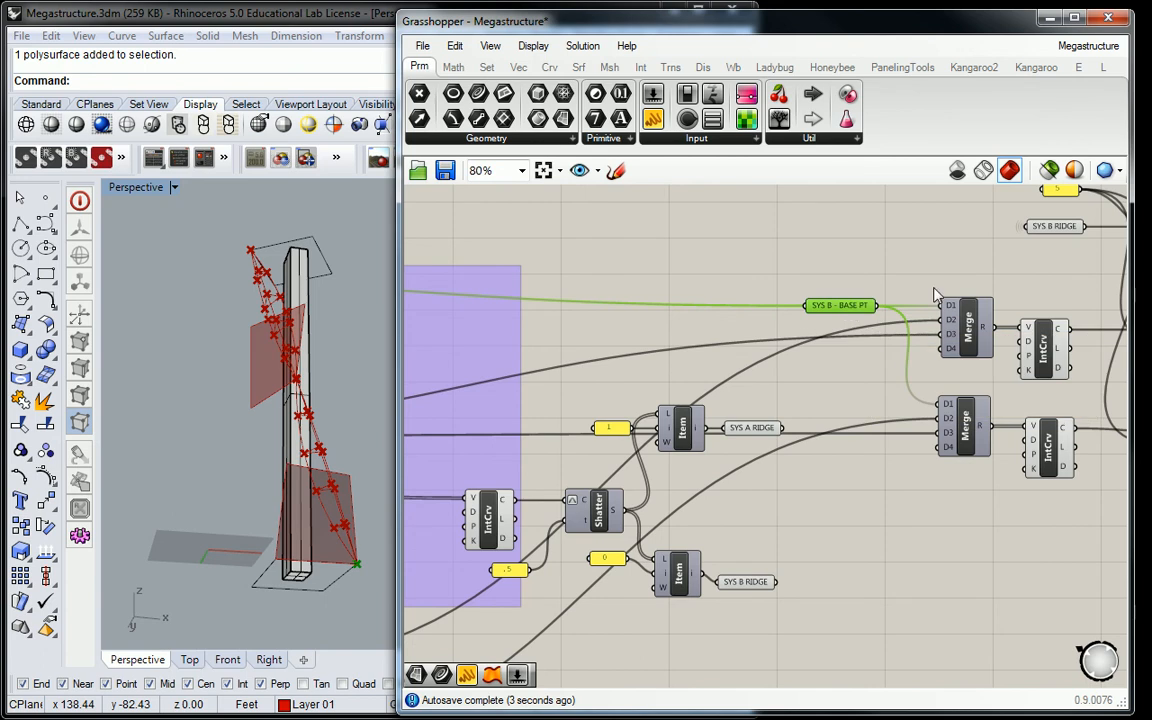
right_click_drag(790, 650, 735, 300)
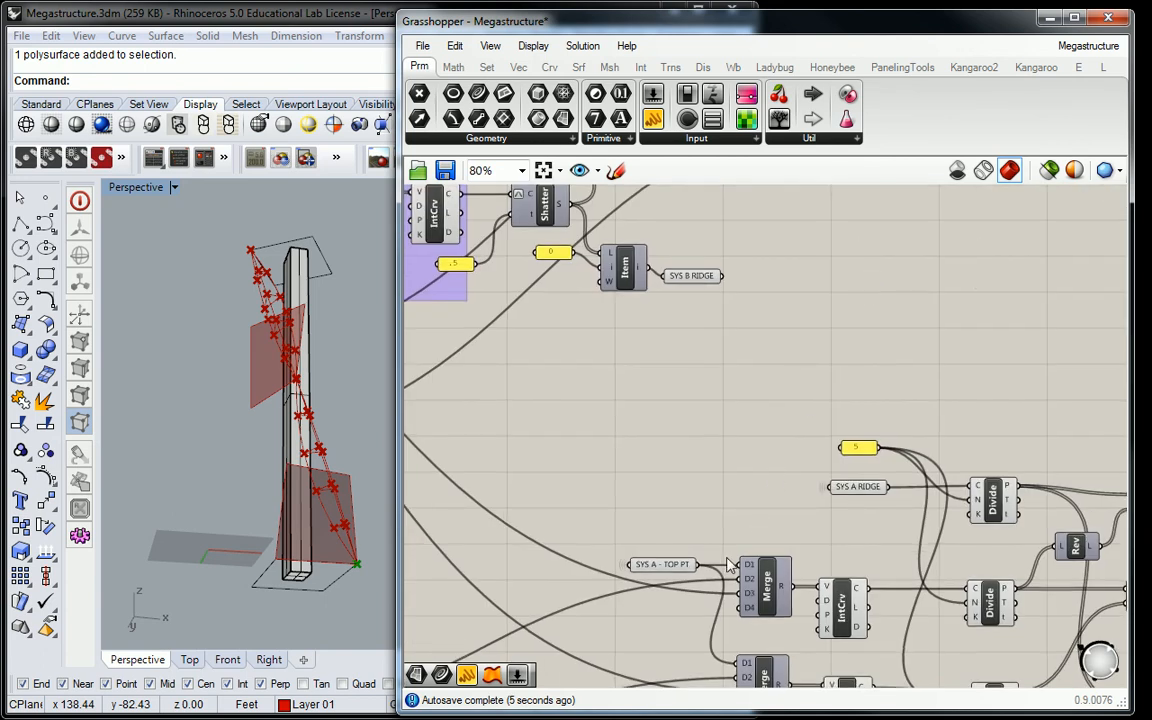
scroll(735, 505, "up", 2)
right_click_drag(610, 456, 614, 363)
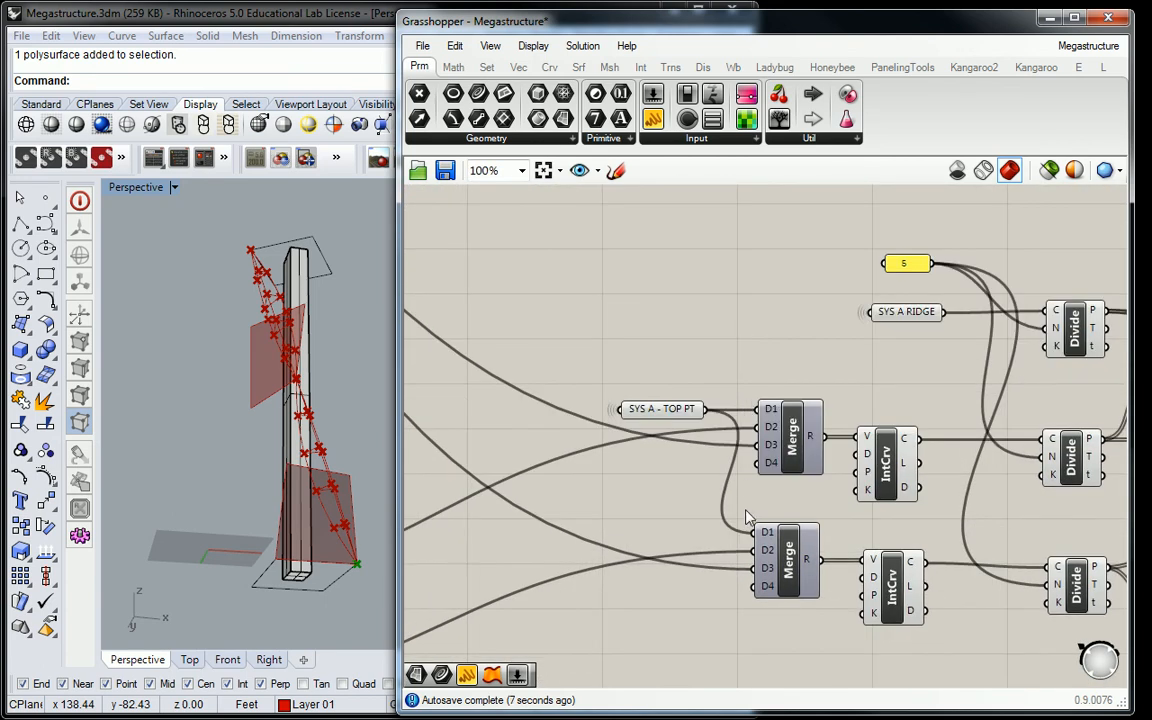
scroll(750, 510, "down", 5)
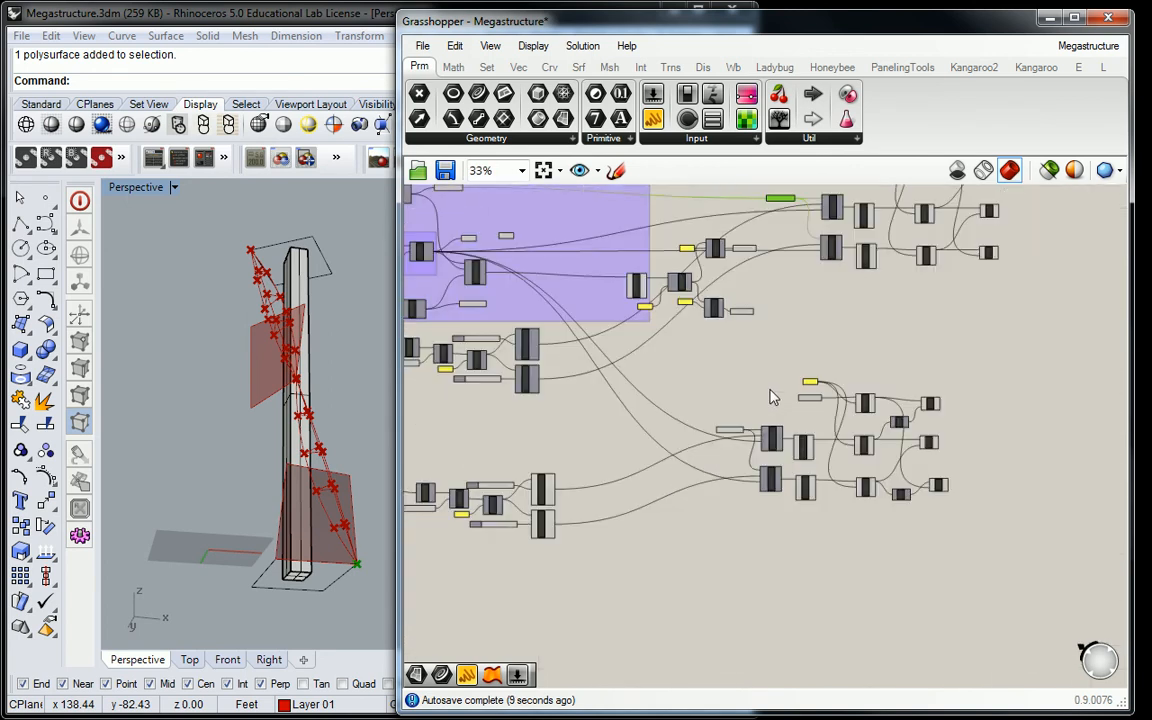
right_click_drag(879, 393, 783, 448)
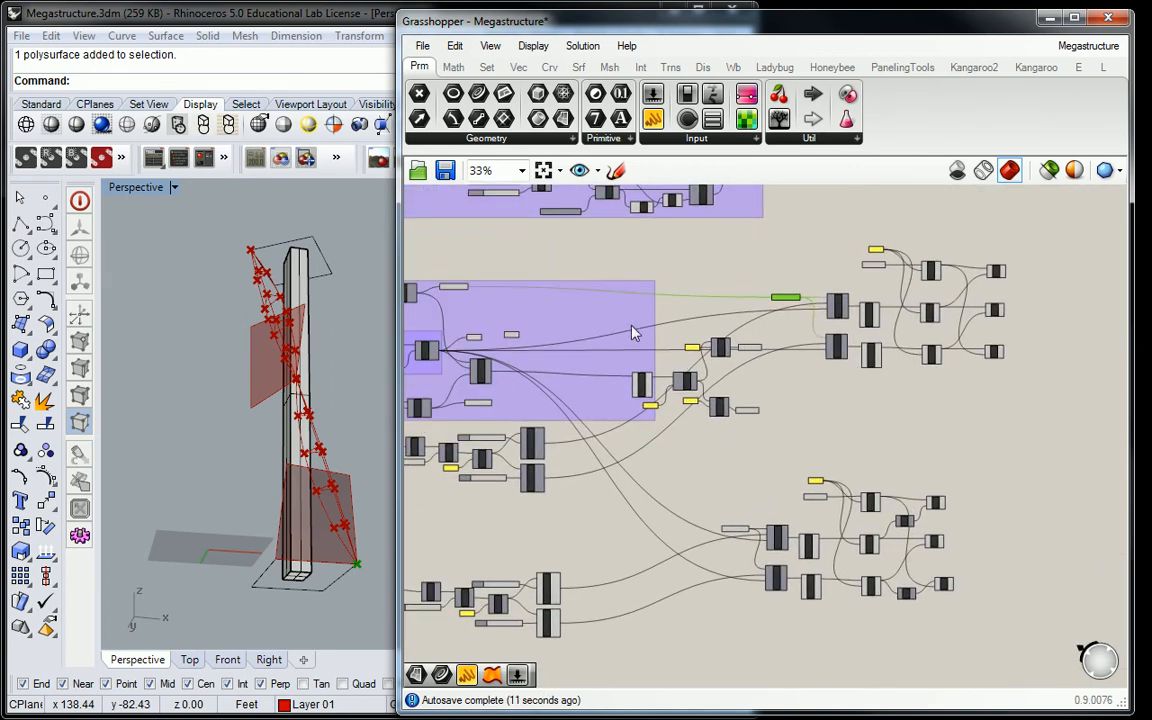
Group the IntCrv, Shatter, Item and ridge parameter components, and shift the upper SYS B cluster away from that group.
left_click_drag(610, 258, 770, 448)
right_click_drag(753, 290, 653, 301)
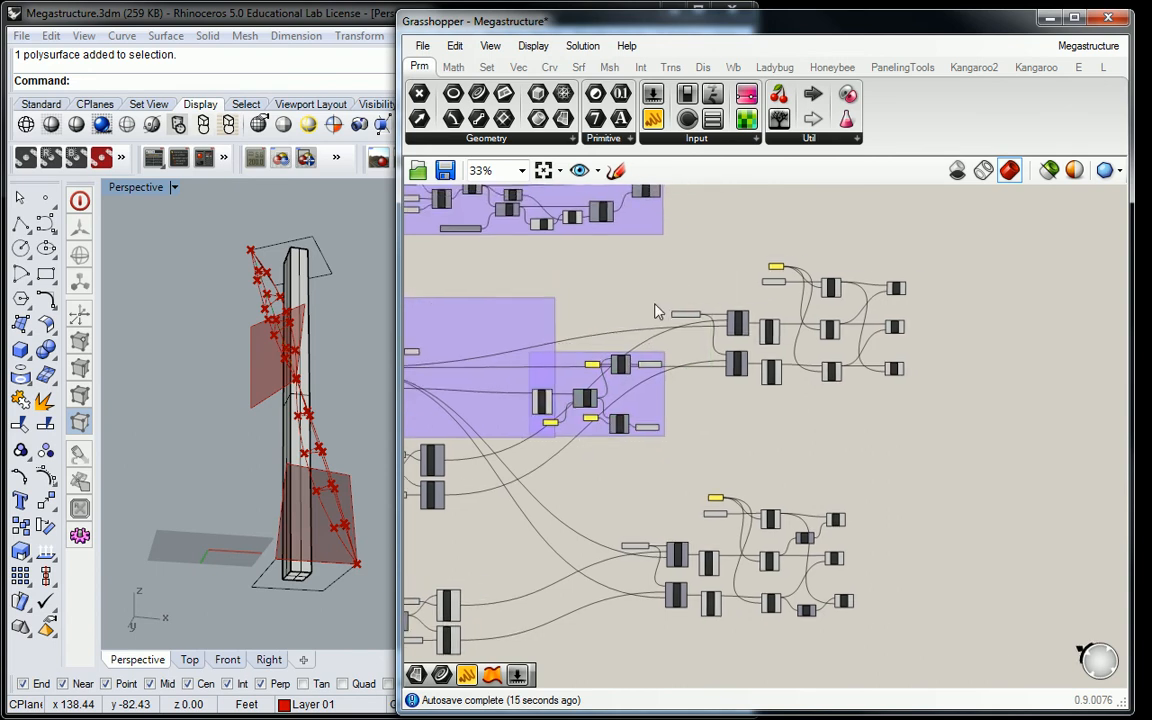
left_click_drag(667, 248, 905, 385)
left_click_drag(768, 337, 806, 333)
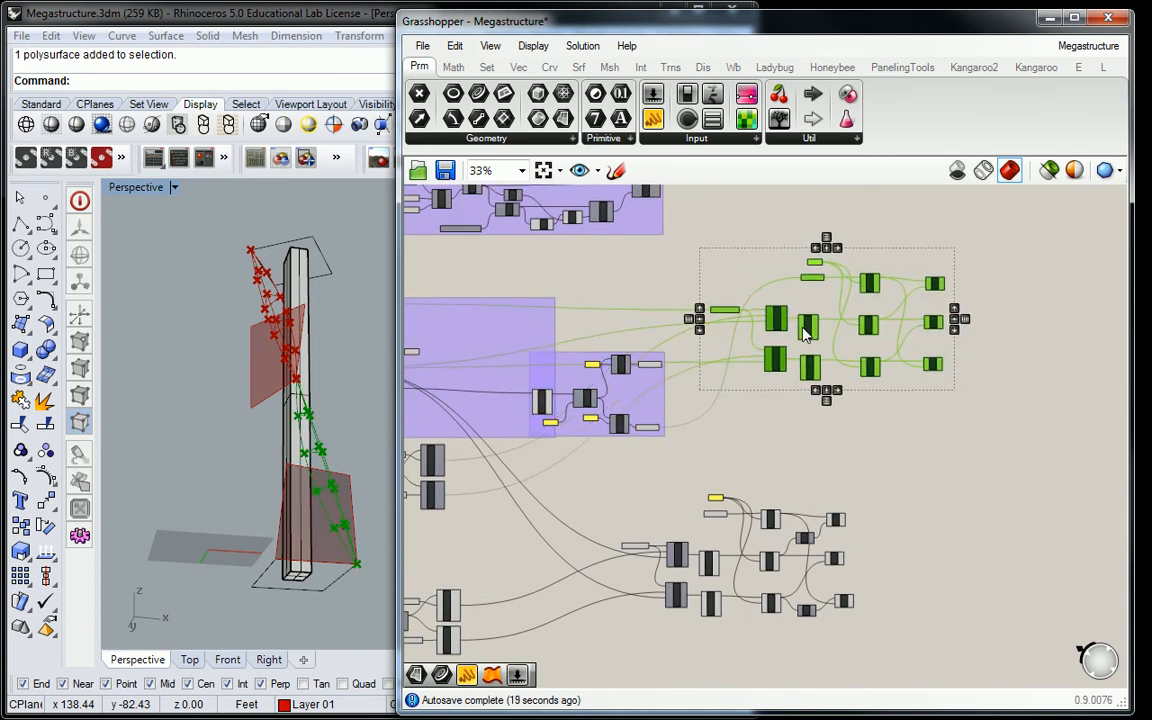
right_click(745, 272)
left_click(735, 268)
left_click(715, 262)
scroll(637, 397, "up", 5)
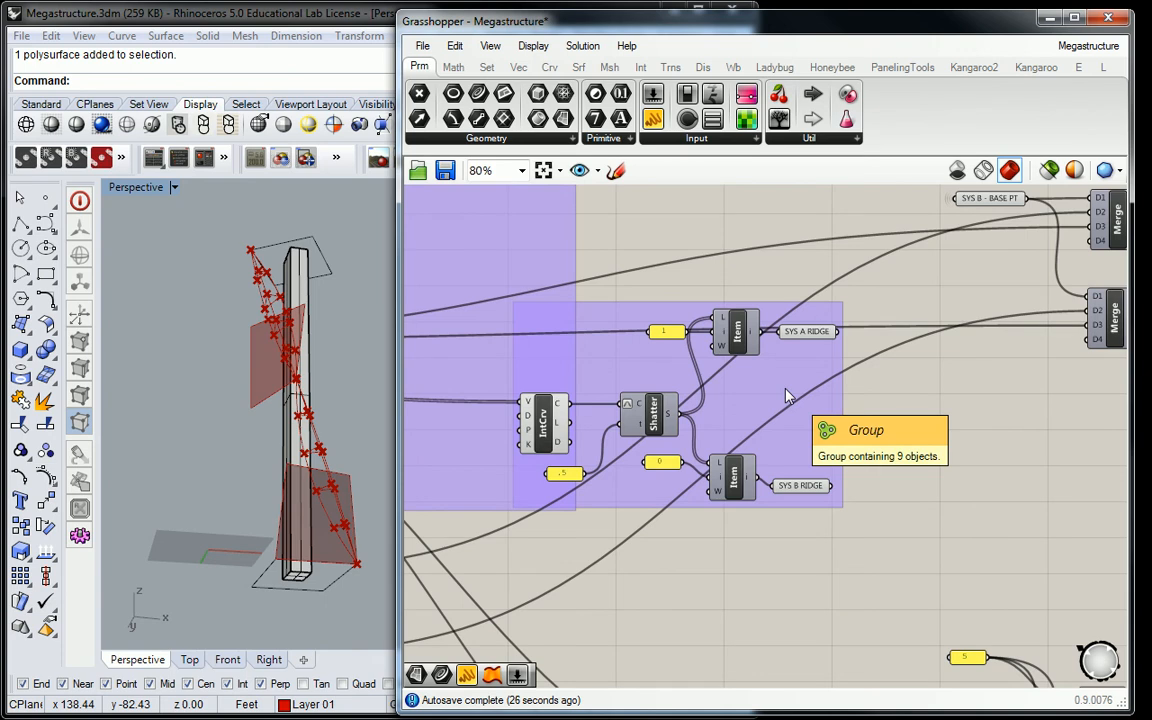
Examine the layout and incoming wires of the upper SYS B cluster and the neighbouring groups.
right_click_drag(786, 396, 491, 584)
scroll(688, 294, "down", 3)
left_click_drag(650, 275, 1090, 550)
left_click_drag(568, 249, 1069, 545)
right_click_drag(739, 486, 830, 512)
left_click(795, 563)
right_click_drag(737, 461, 920, 386)
scroll(920, 386, "up", 3)
scroll(771, 440, "down", 4)
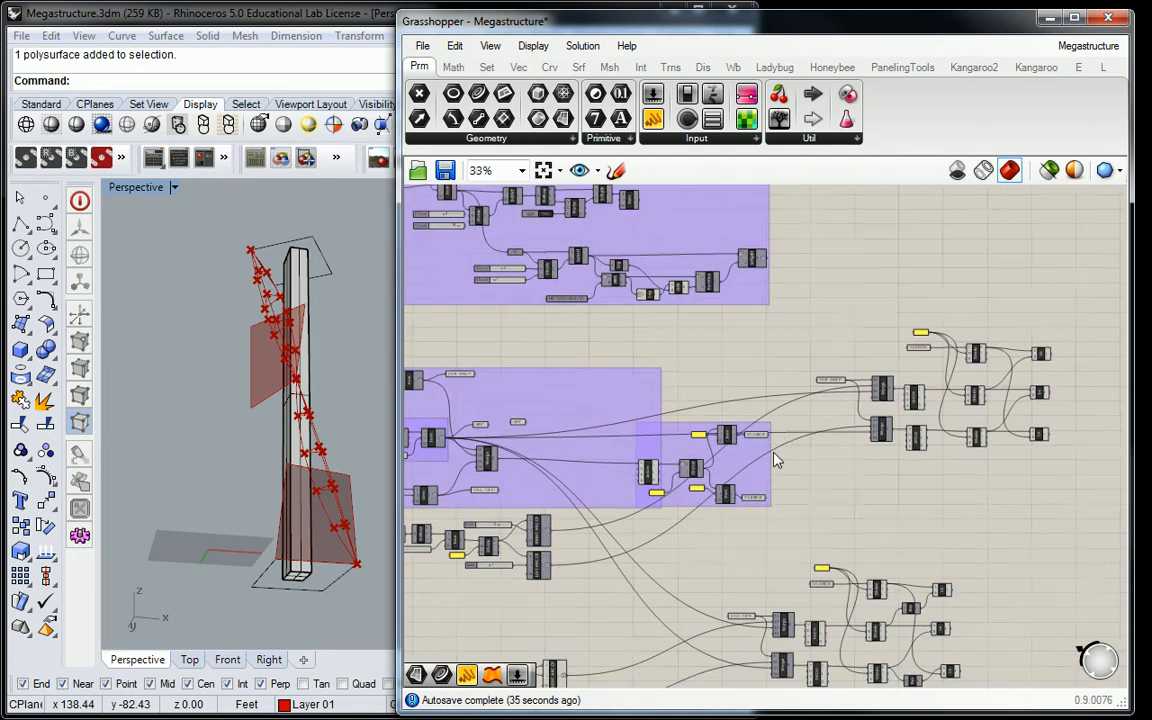
Trace the remaining long wires from the AB point Item and the ARC CP components to both clusters' Merge components.
right_click_drag(772, 548, 782, 374)
scroll(776, 398, "up", 3)
right_click_drag(719, 343, 629, 295)
left_click_drag(606, 279, 1104, 619)
right_click_drag(671, 423, 915, 390)
left_click(829, 312)
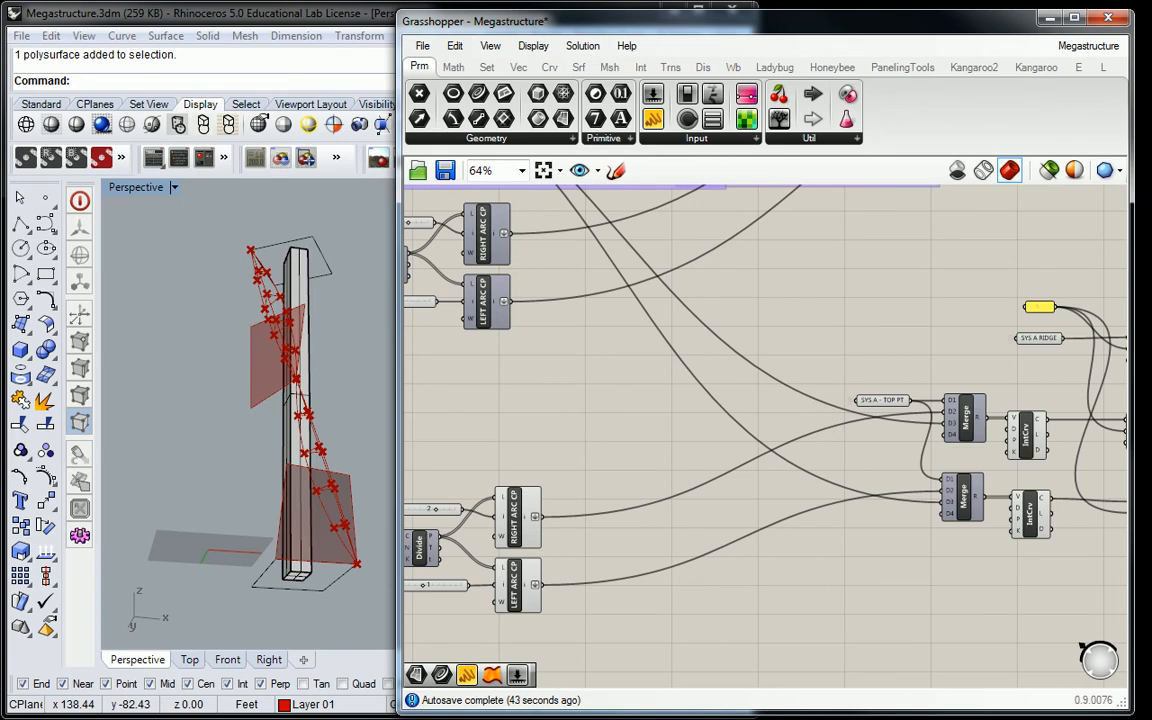
scroll(766, 247, "down", 3)
right_click_drag(765, 277, 712, 332)
scroll(712, 332, "up", 3)
right_click_drag(582, 390, 899, 365)
right_click_drag(676, 440, 627, 436)
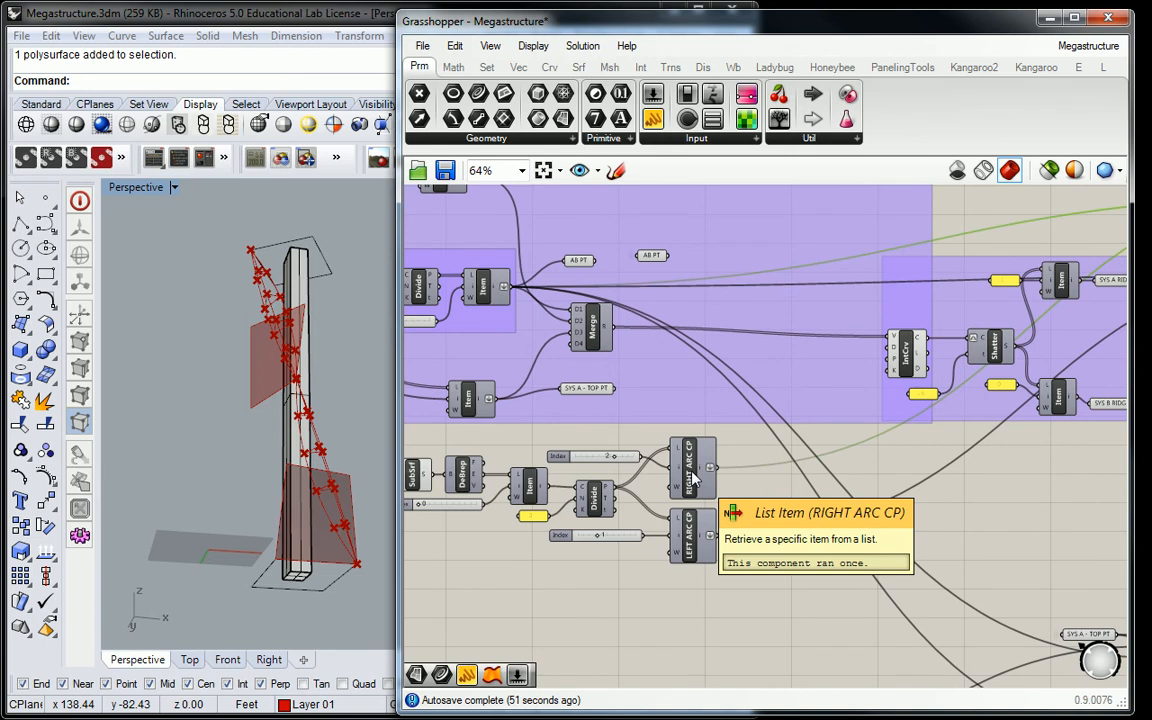
Move the AB PT copy out of the base point group to beside the upper cluster's Merge components.
right_click_drag(475, 276, 527, 292)
scroll(640, 282, "up", 2)
left_click(638, 281)
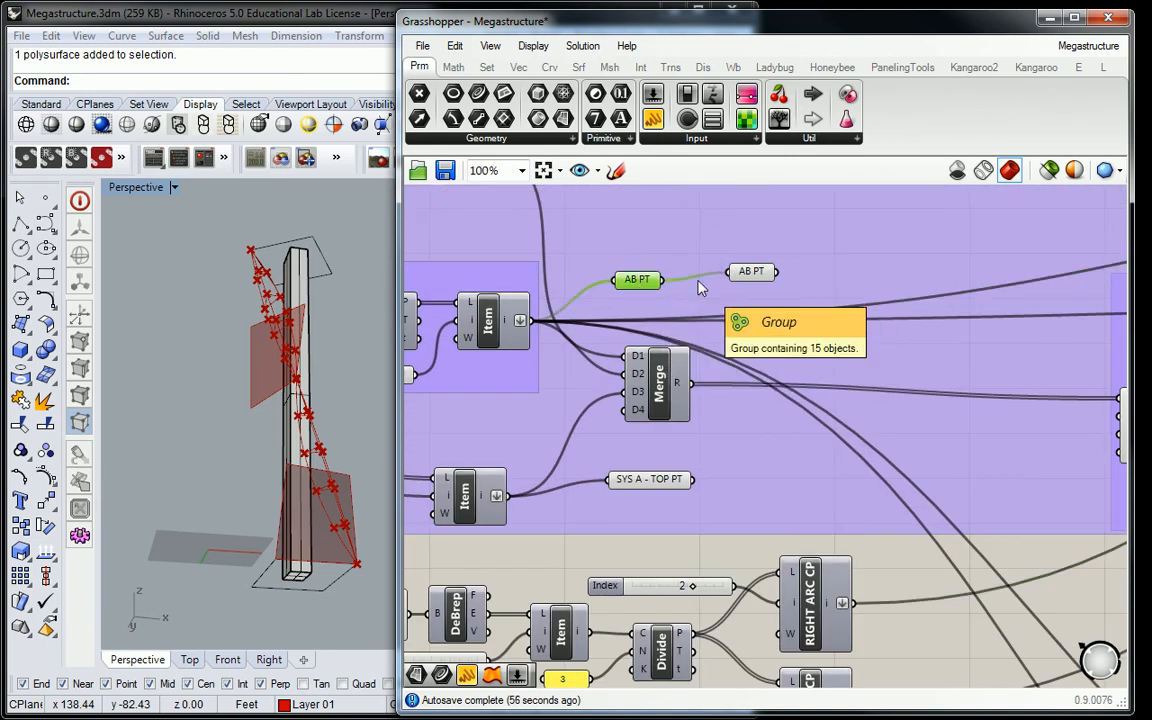
right_click_drag(700, 288, 539, 319)
left_click(589, 301)
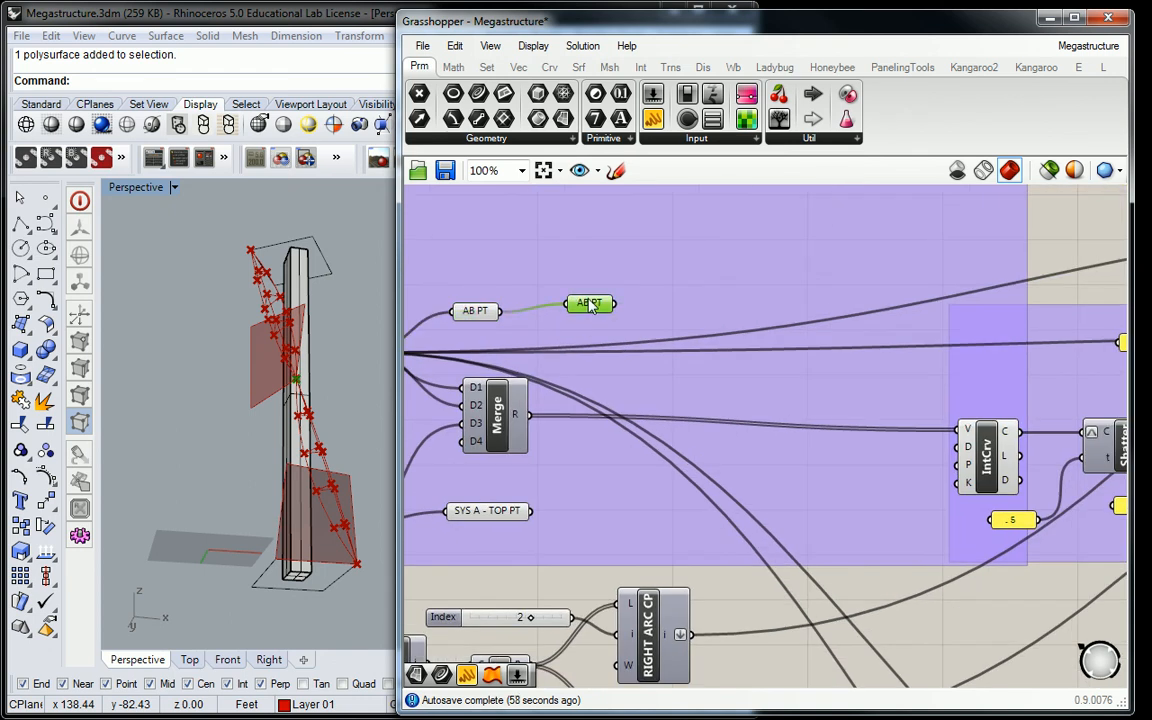
scroll(614, 320, "down", 3)
left_click_drag(550, 323, 1019, 302)
right_click_drag(1039, 298, 1000, 314)
Trace which Merge inputs in both clusters receive the wires from the AB point Item.
left_click(914, 303)
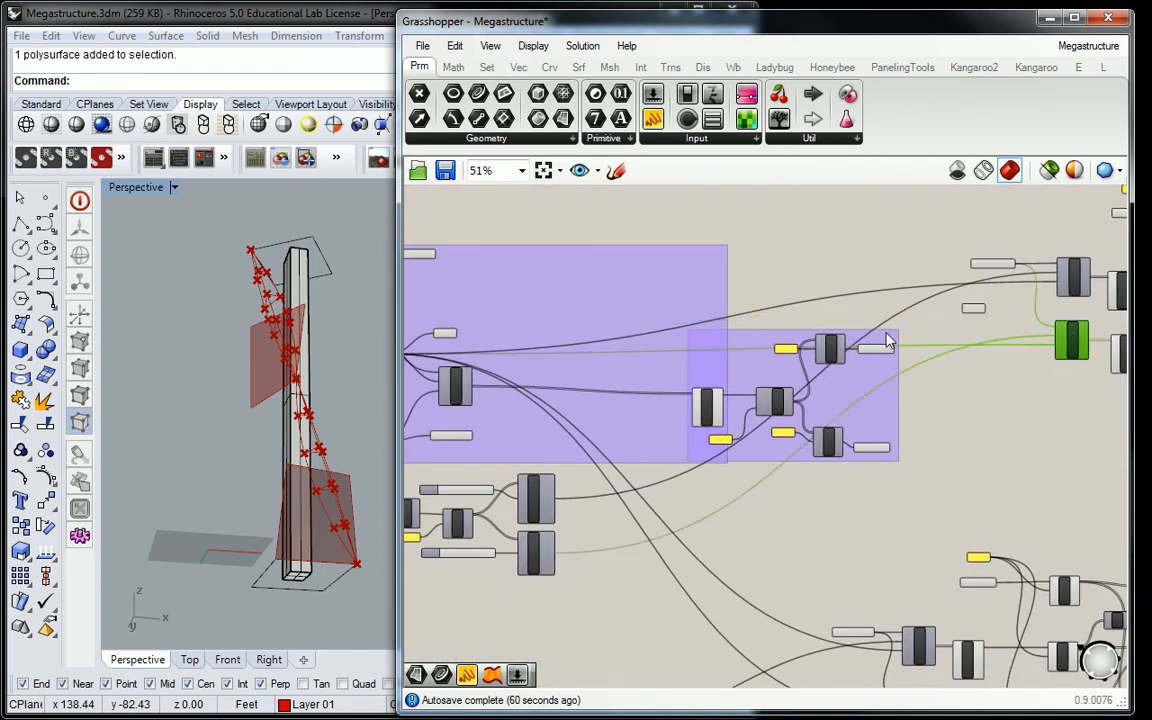
right_click_drag(787, 265, 850, 260)
left_click(458, 328)
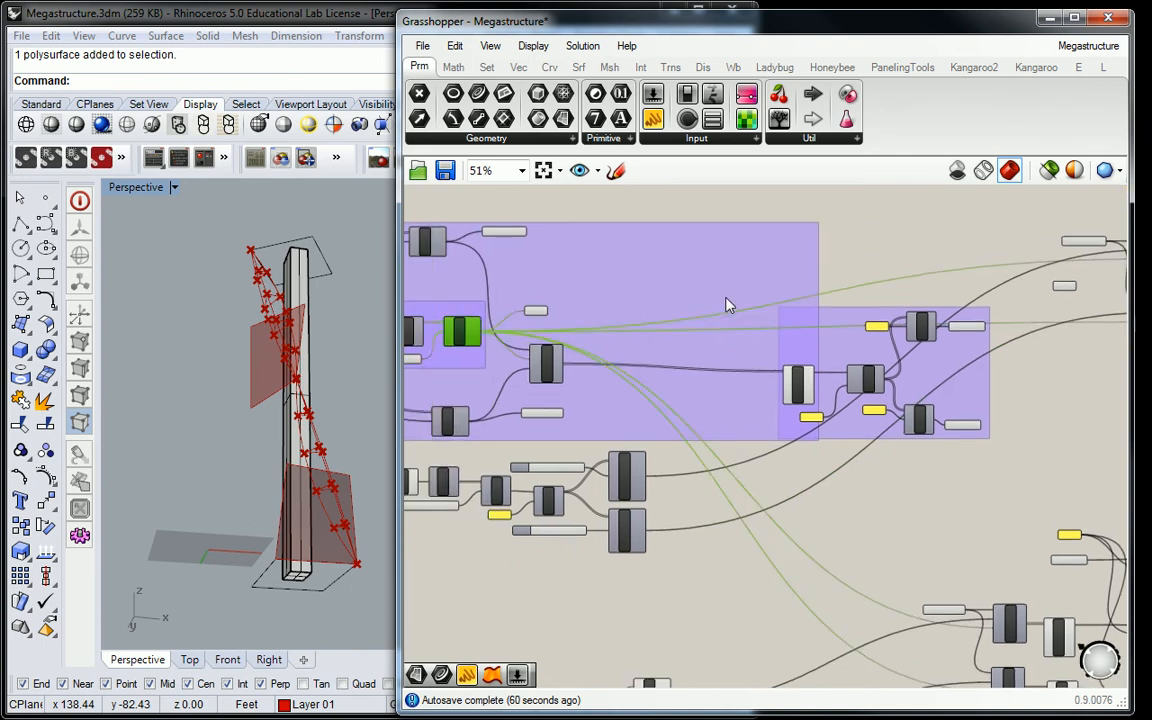
right_click_drag(728, 303, 705, 305)
left_click_drag(909, 364, 913, 410)
left_click(845, 255)
left_click(438, 333)
Position the AB PT copy between the upper cluster's Merge components and wire it into D3 of both.
scroll(856, 290, "up", 5)
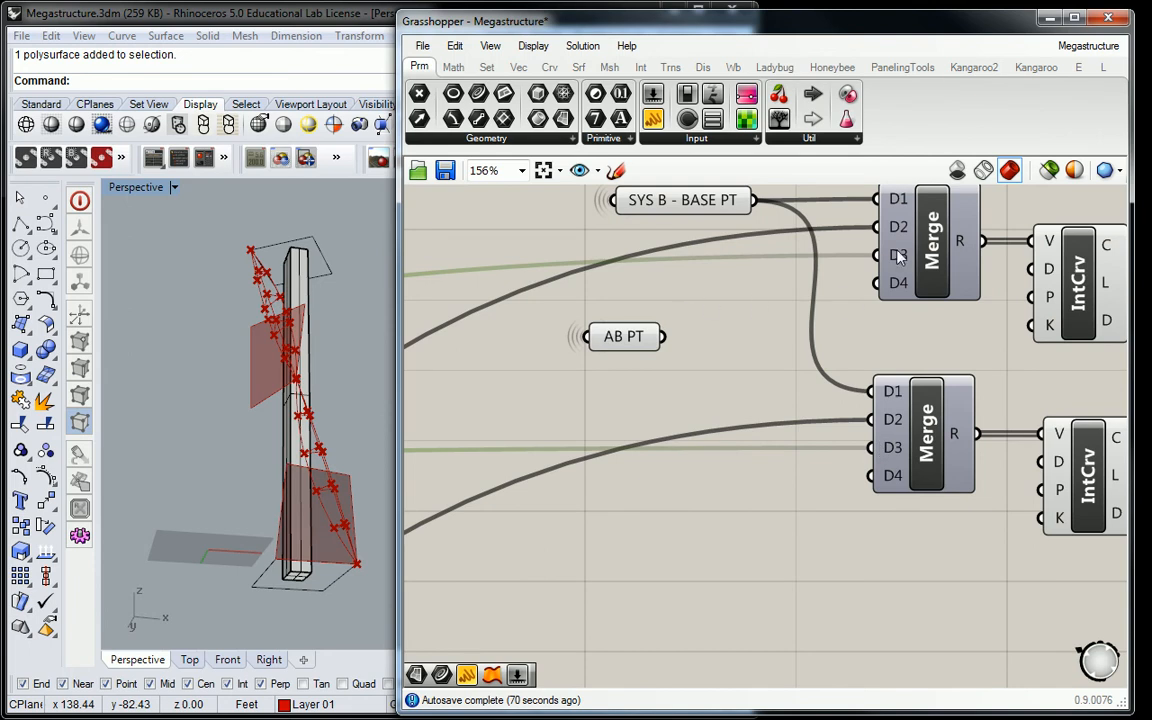
left_click_drag(636, 342, 875, 254)
left_click_drag(744, 323, 866, 448)
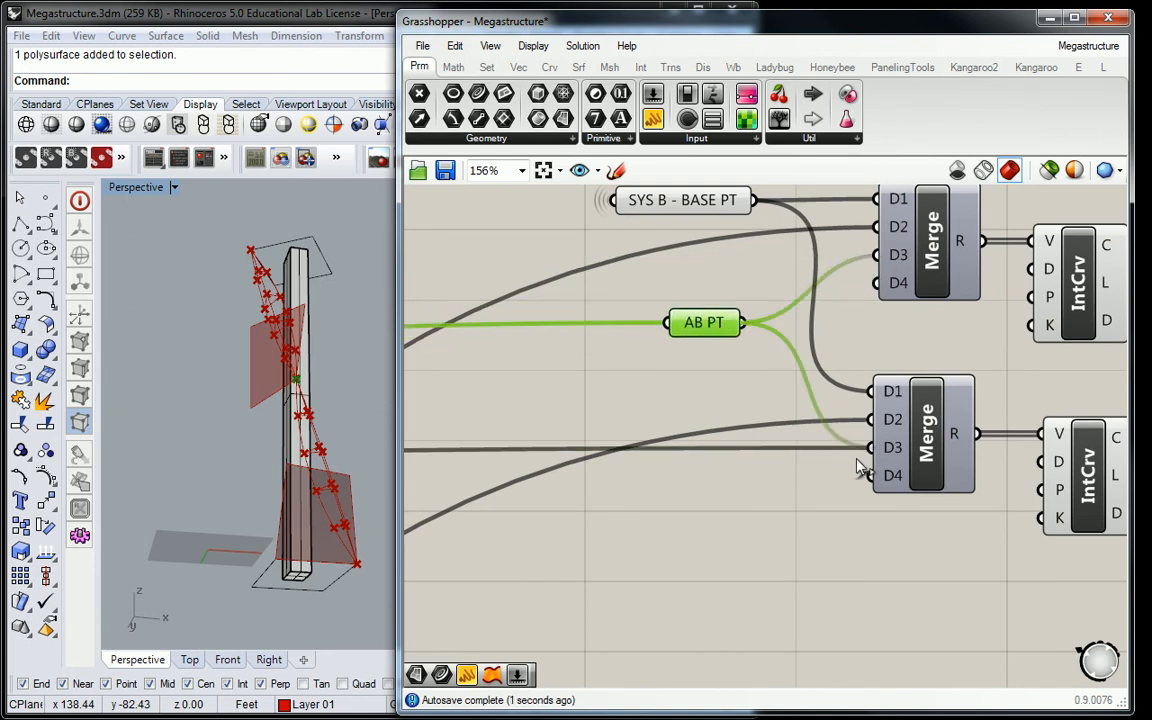
Duplicate the AB PT copy and place the duplicate between the lower cluster's two Merge components.
scroll(725, 368, "down", 1)
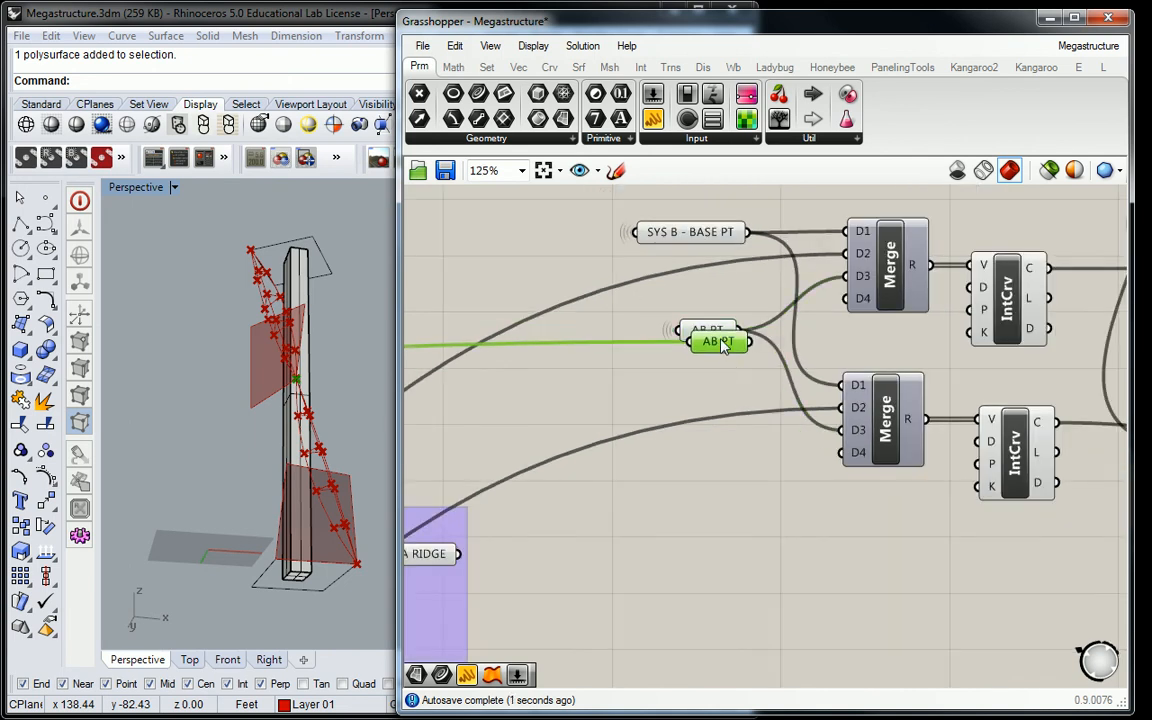
scroll(725, 378, "down", 3)
right_click_drag(725, 378, 753, 255)
scroll(752, 230, "down", 1)
left_click_drag(752, 230, 612, 602)
scroll(633, 515, "up", 4)
right_click_drag(633, 515, 740, 447)
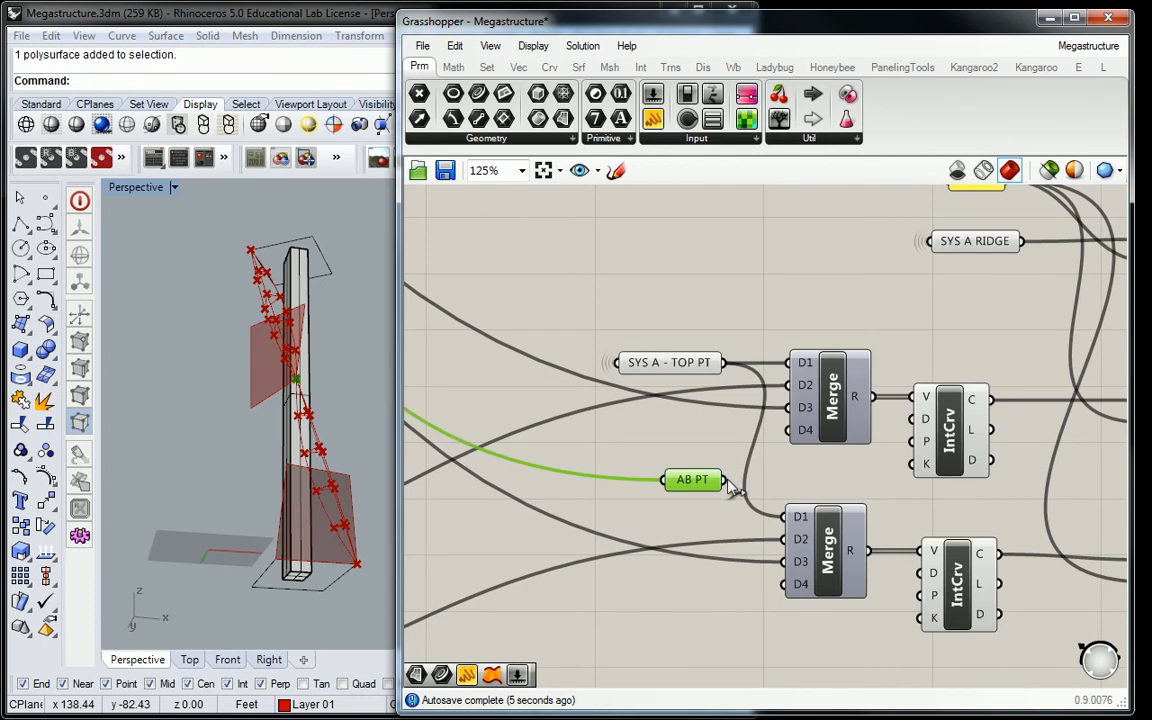
Wire the lower cluster's AB PT copy into D3 of both Merge components, replacing the long wires.
left_click_drag(792, 408, 681, 480)
left_click(703, 416)
scroll(703, 416, "down", 5)
right_click_drag(796, 318, 850, 446)
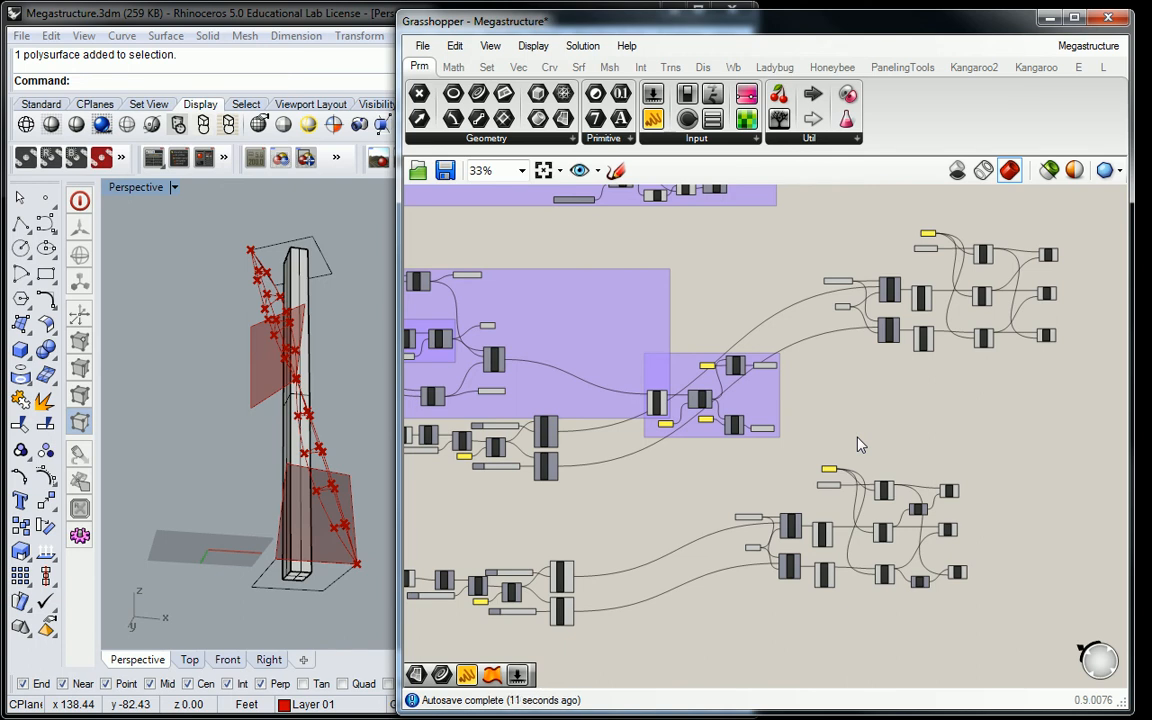
Examine the remaining long wires running from the RIGHT ARC CP and LEFT ARC CP components to the Merge components.
scroll(860, 442, "up", 2)
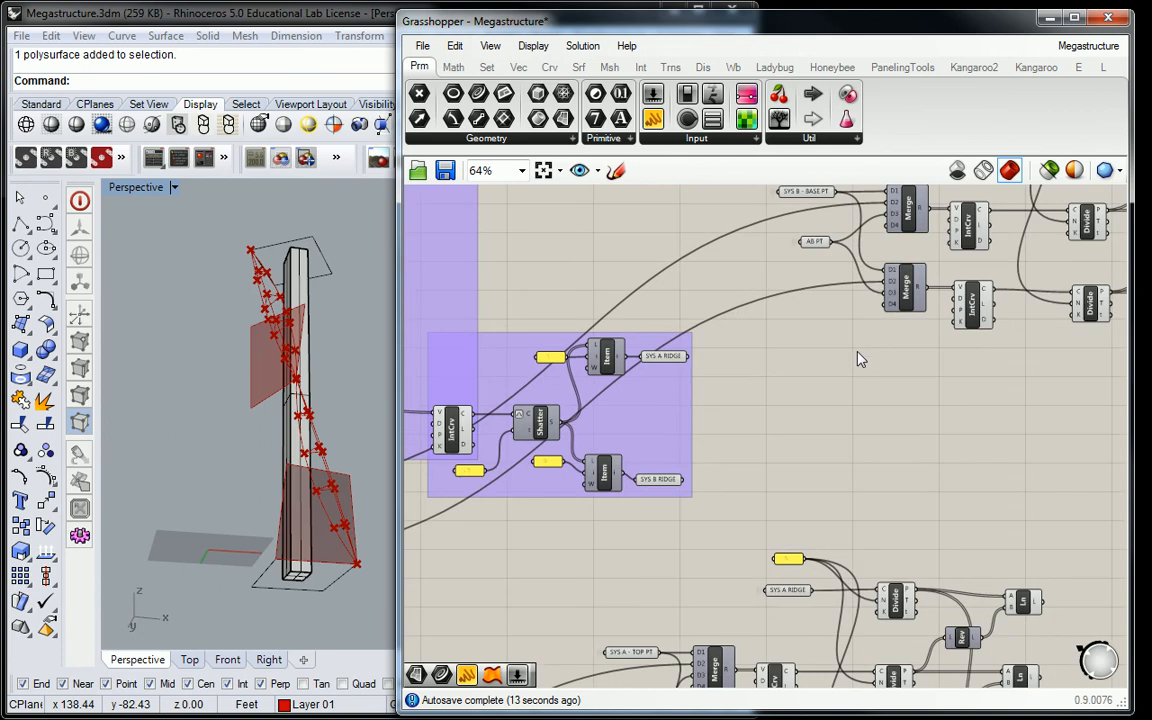
scroll(765, 345, "down", 1)
right_click_drag(765, 345, 779, 424)
scroll(786, 425, "up", 1)
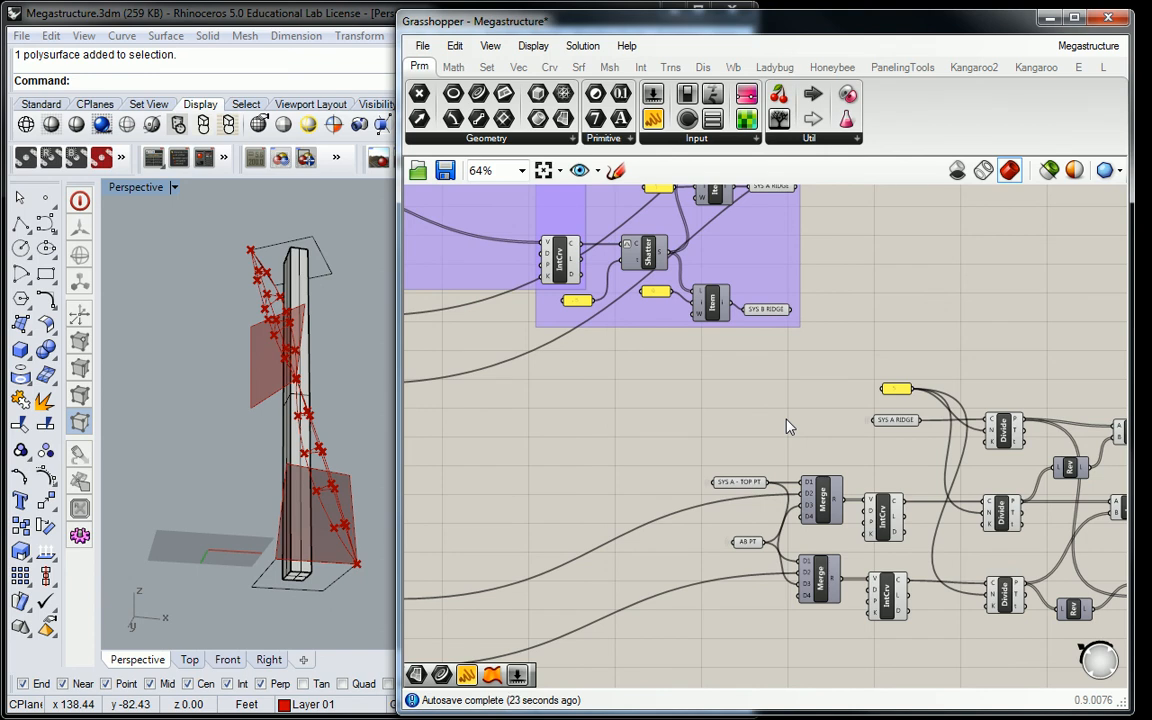
scroll(784, 427, "up", 2)
right_click_drag(776, 430, 930, 330)
scroll(700, 322, "down", 3)
right_click_drag(610, 312, 756, 357)
scroll(657, 494, "up", 3)
right_click_drag(657, 494, 763, 553)
scroll(812, 445, "down", 2)
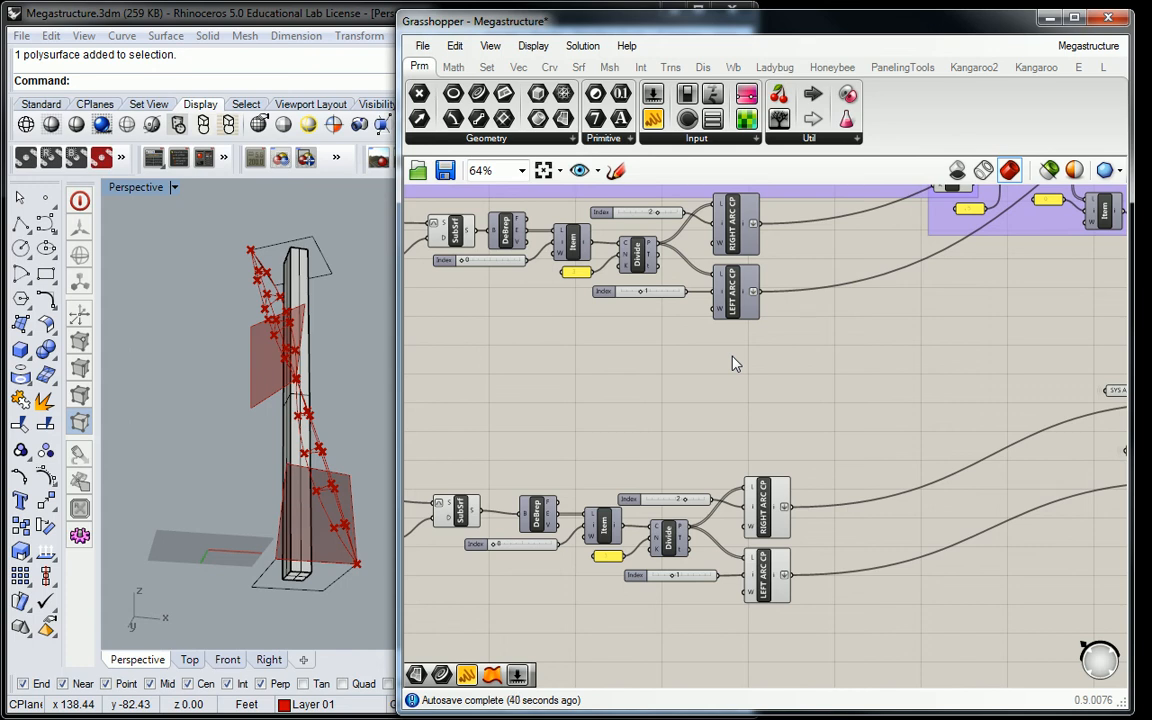
Add a Point parameter fed by the upper RIGHT ARC CP component and name it SYS B - RIGHT ARC CP.
scroll(797, 288, "up", 3)
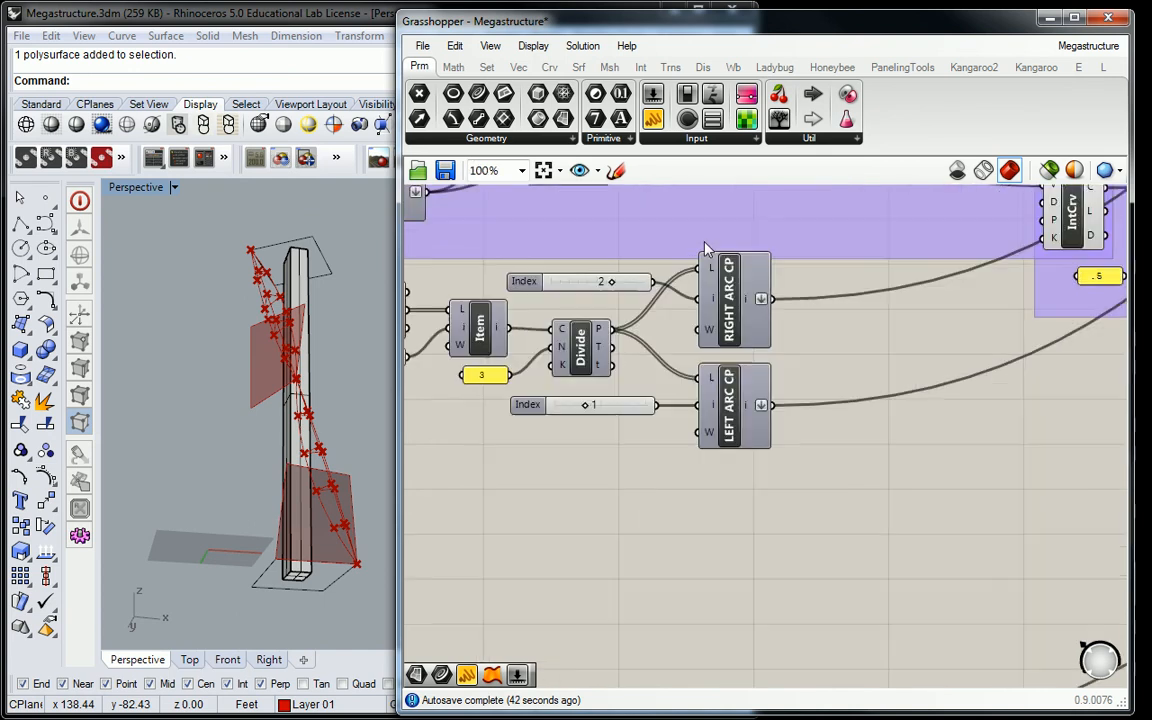
right_click_drag(779, 294, 756, 303)
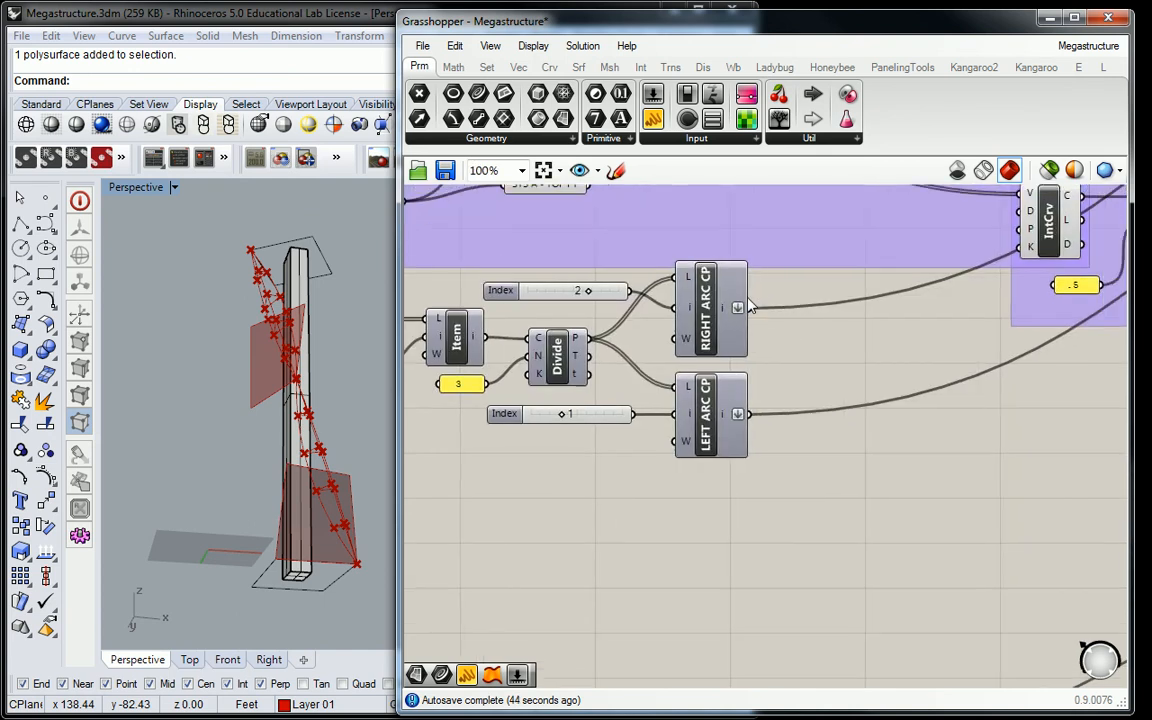
left_click_drag(419, 93, 810, 309)
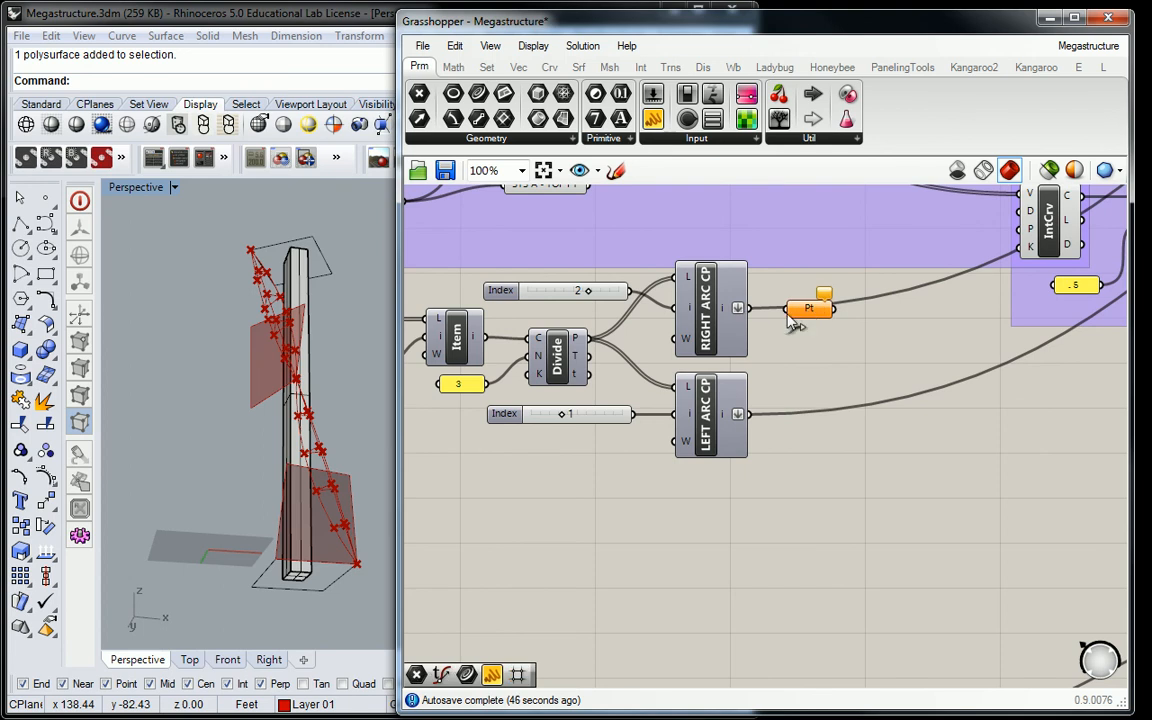
right_click(810, 309)
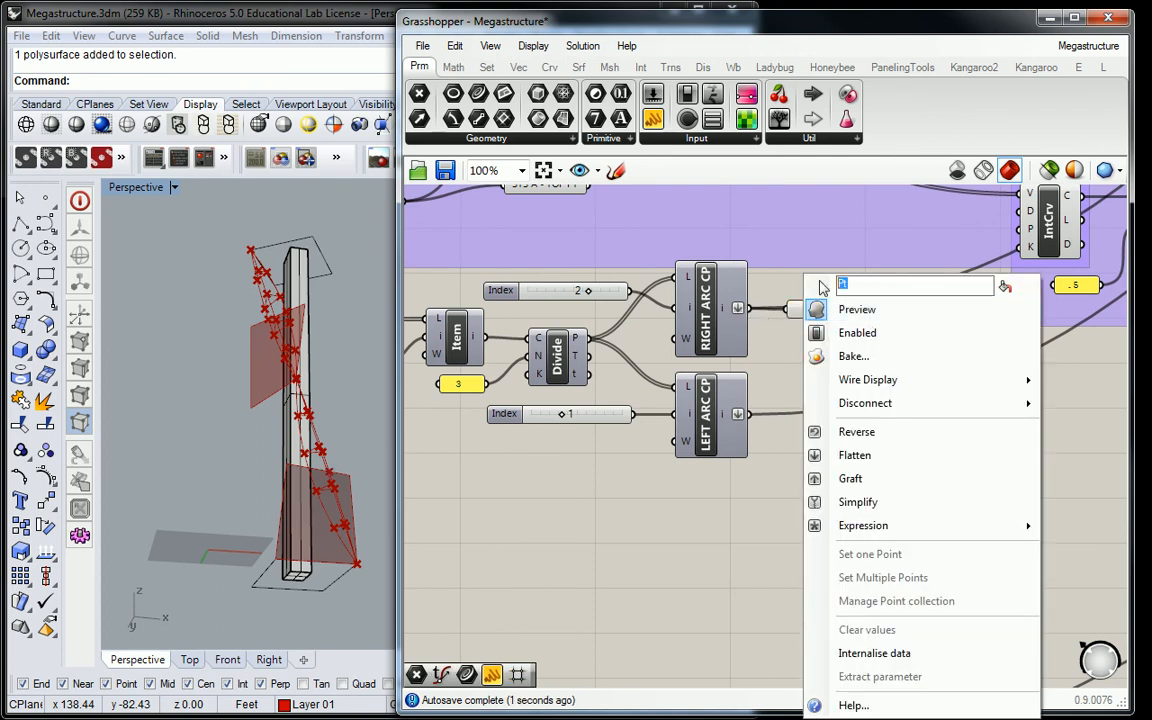
type("rg")
type("RIGHT ARC CP")
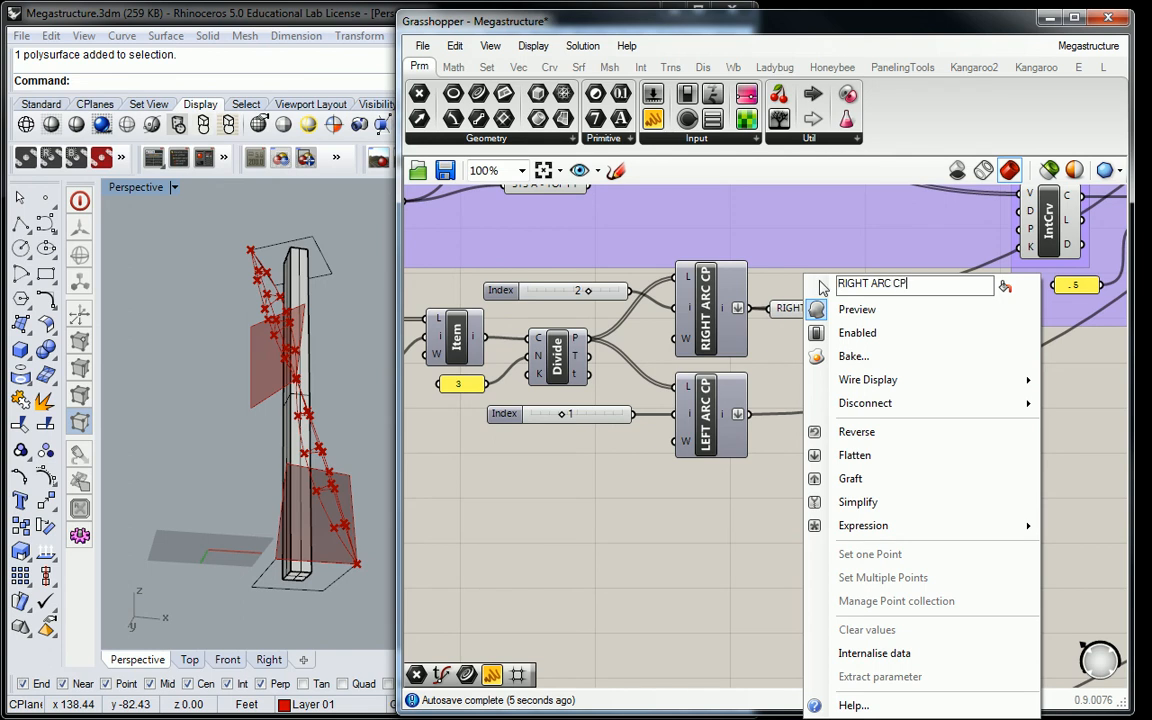
key("Home")
type("SYS B")
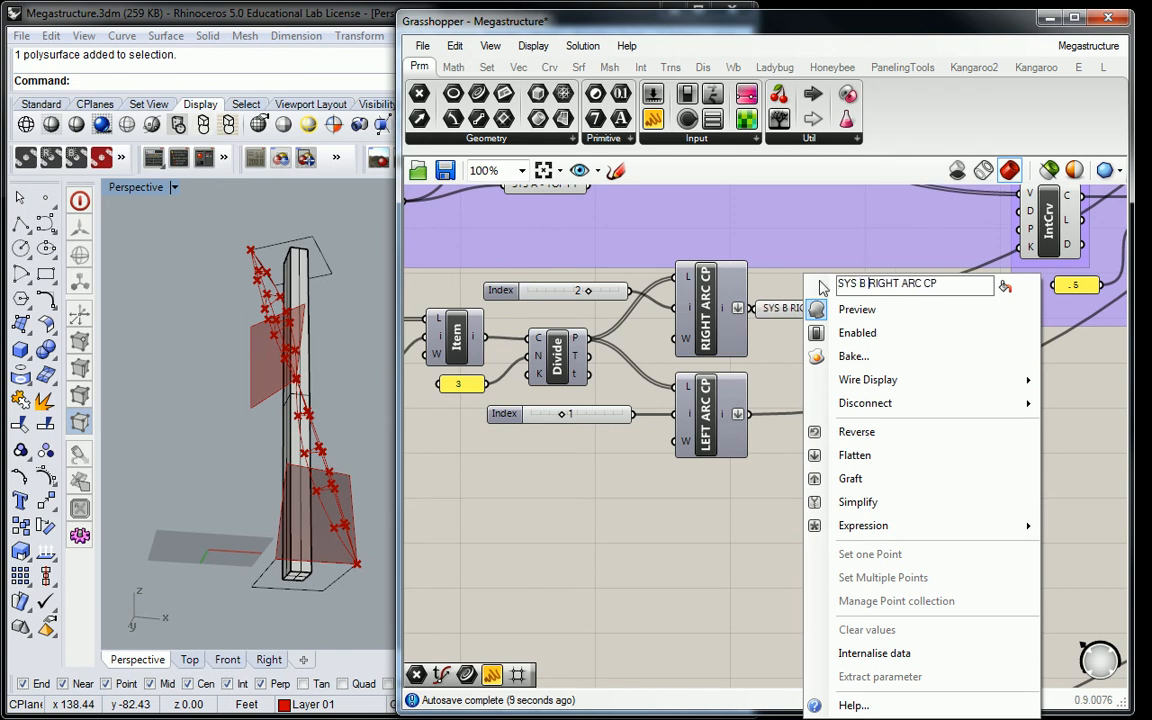
type(" -")
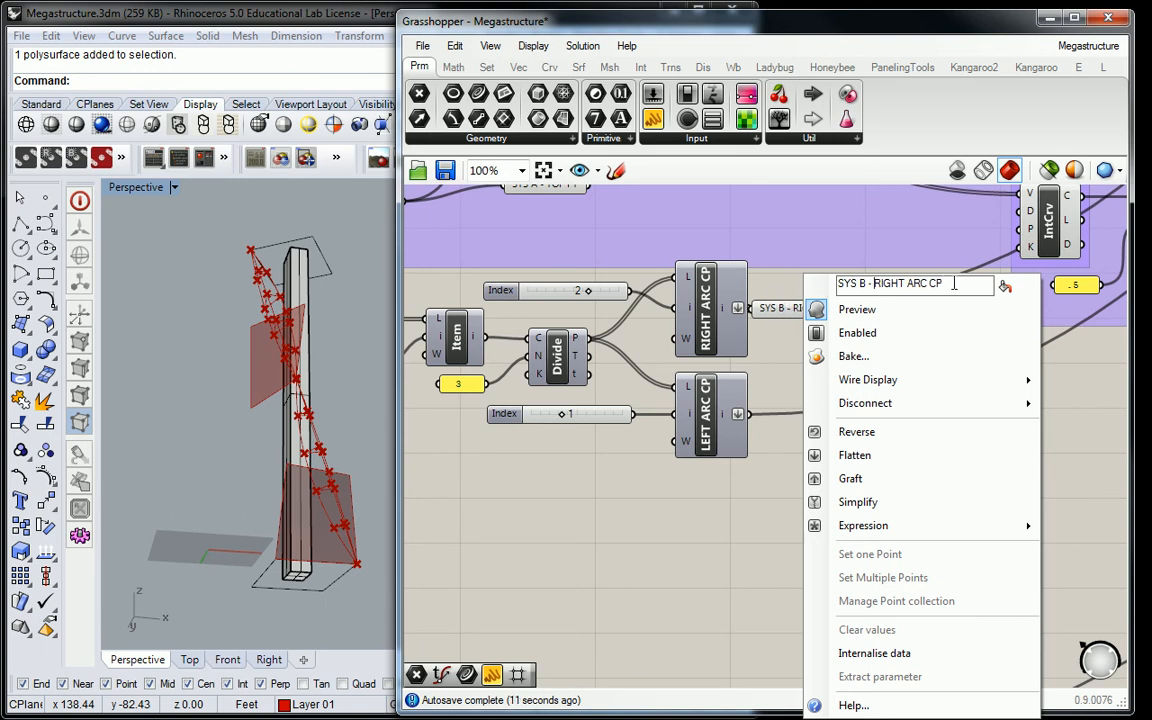
left_click_drag(954, 284, 820, 287)
key("Return")
Duplicate the parameter, feed the duplicate from the upper LEFT ARC CP component and rename it SYS B - LEFT ARC CP.
left_click(822, 310)
left_click_drag(822, 310, 832, 360, "alt")
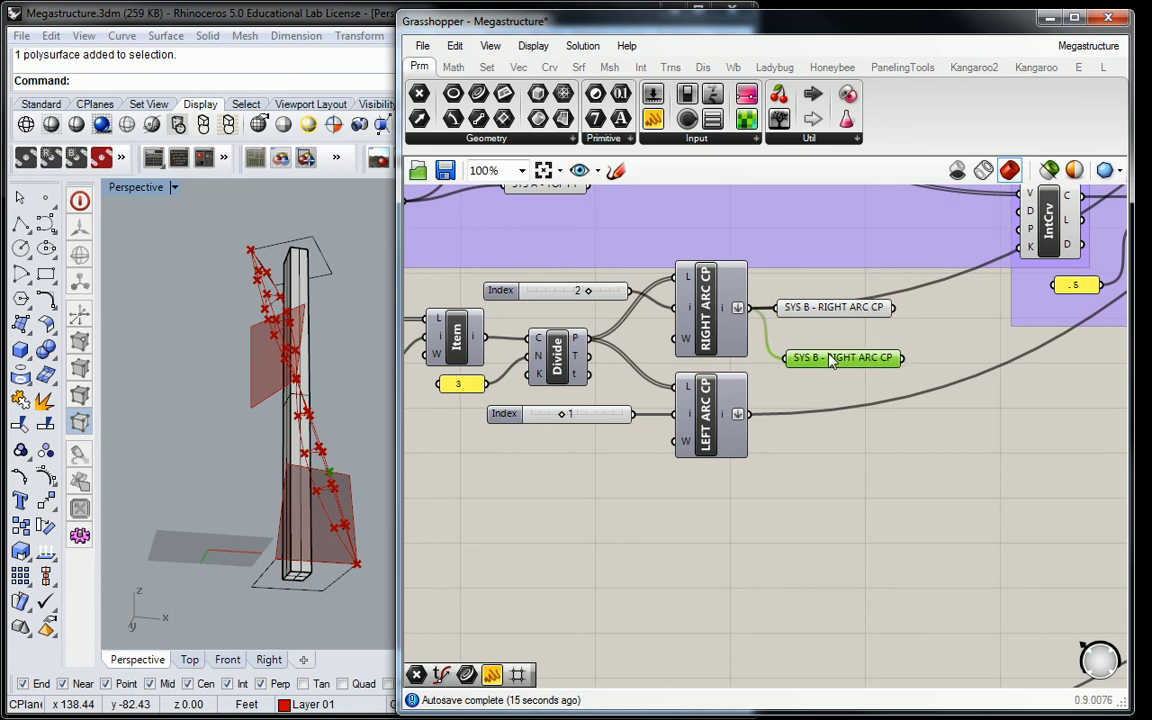
scroll(832, 355, "down", 5)
scroll(810, 328, "up", 5)
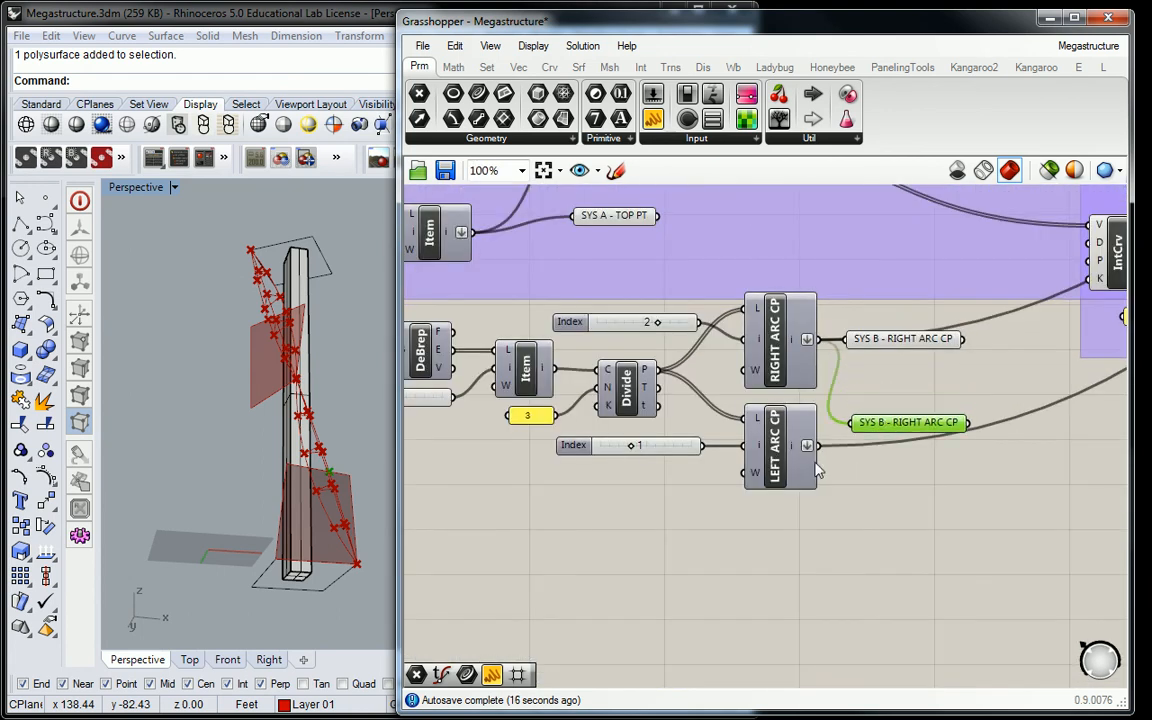
left_click_drag(818, 446, 850, 423)
left_click_drag(917, 429, 913, 435)
right_click(913, 435)
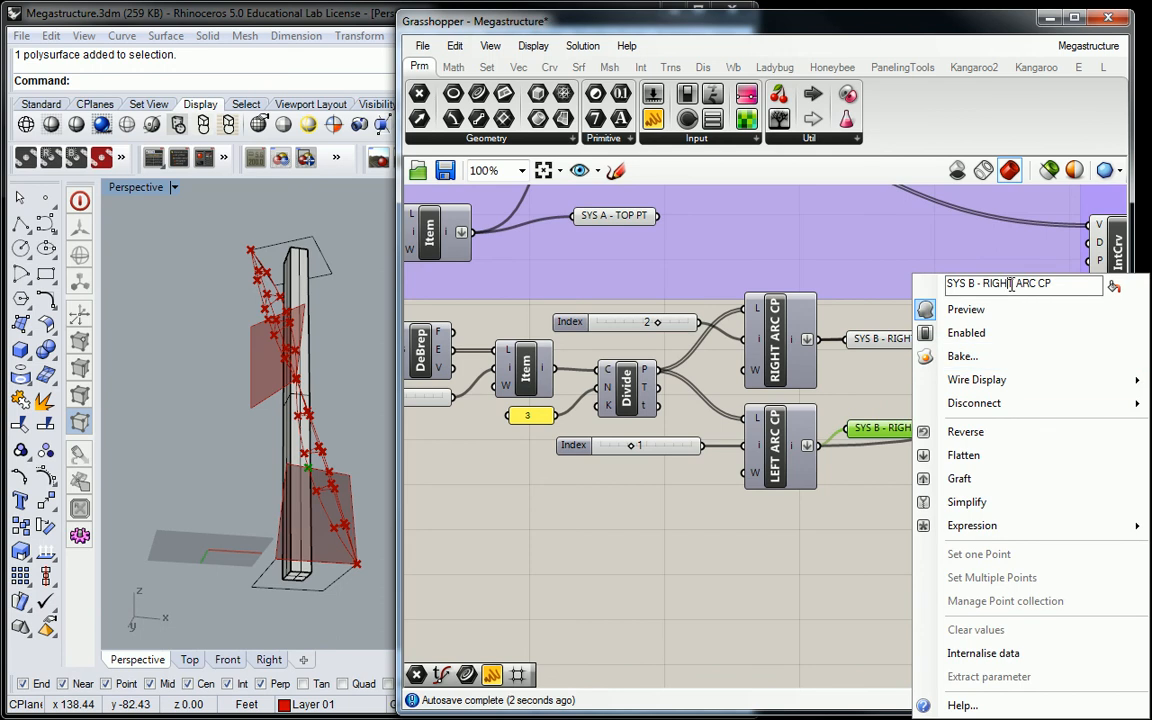
left_click_drag(1012, 283, 981, 283)
type("LEFT")
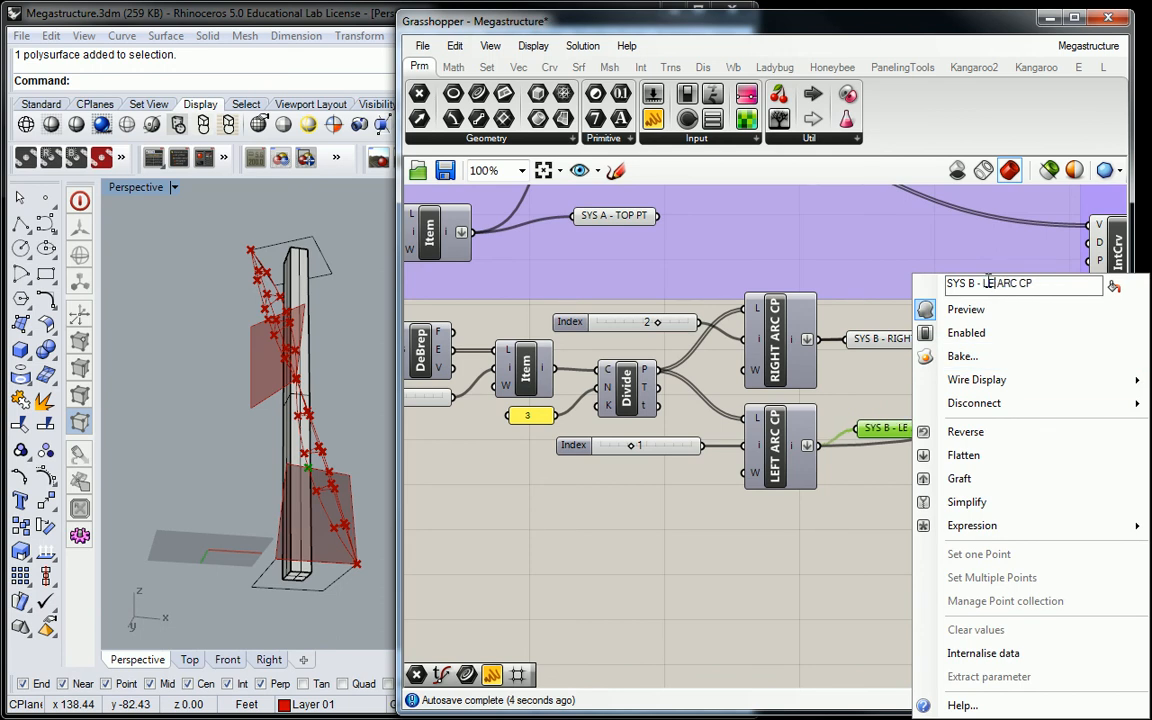
left_click(845, 273)
Duplicate both SYS B arc point parameters and wire each original into its copy.
scroll(828, 265, "down", 3)
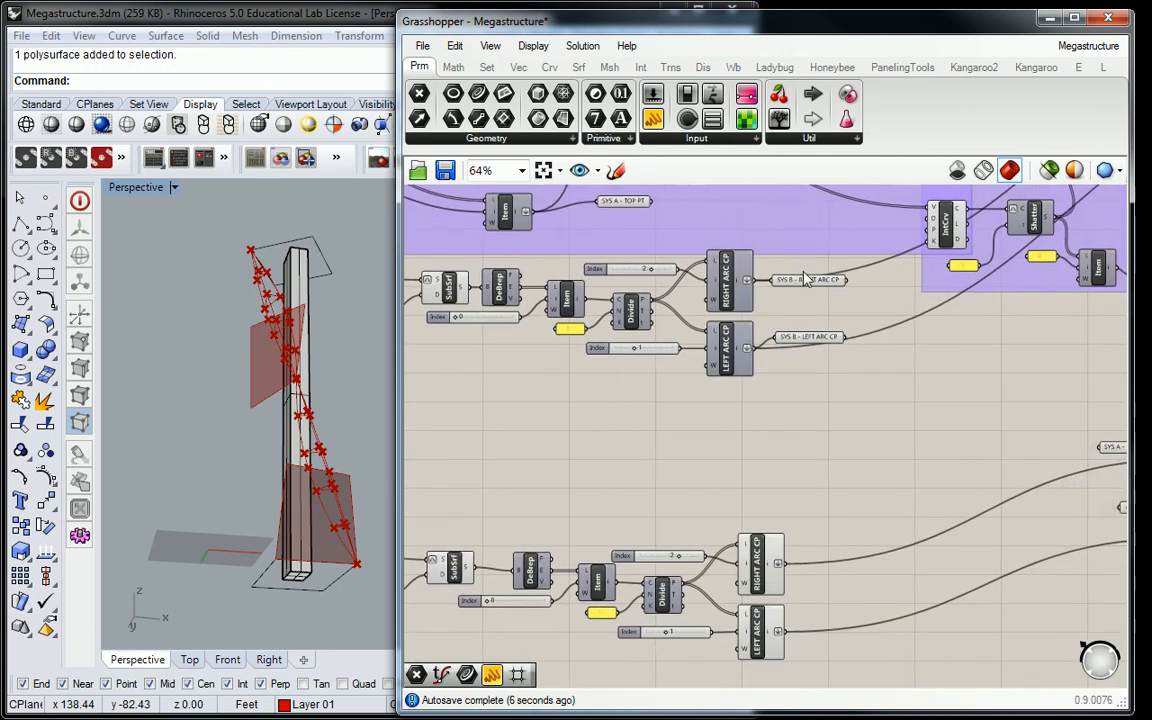
scroll(828, 265, "up", 4)
left_click_drag(828, 252, 745, 405)
left_click_drag(808, 295, 978, 339)
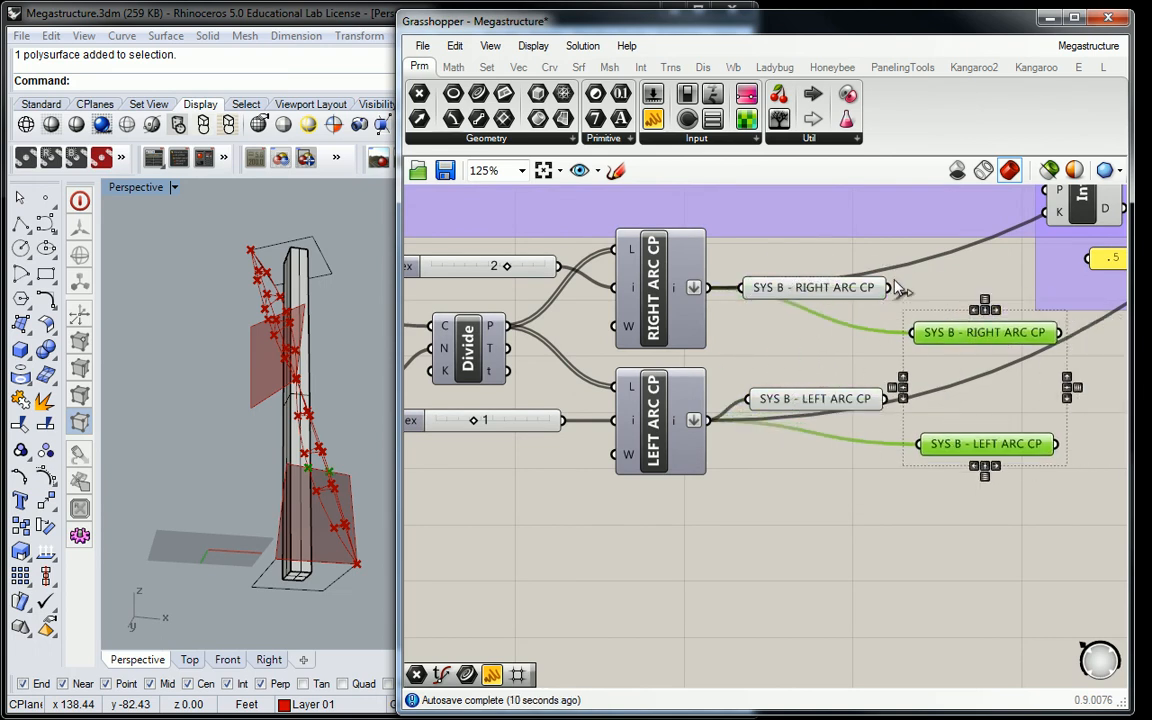
left_click(875, 349)
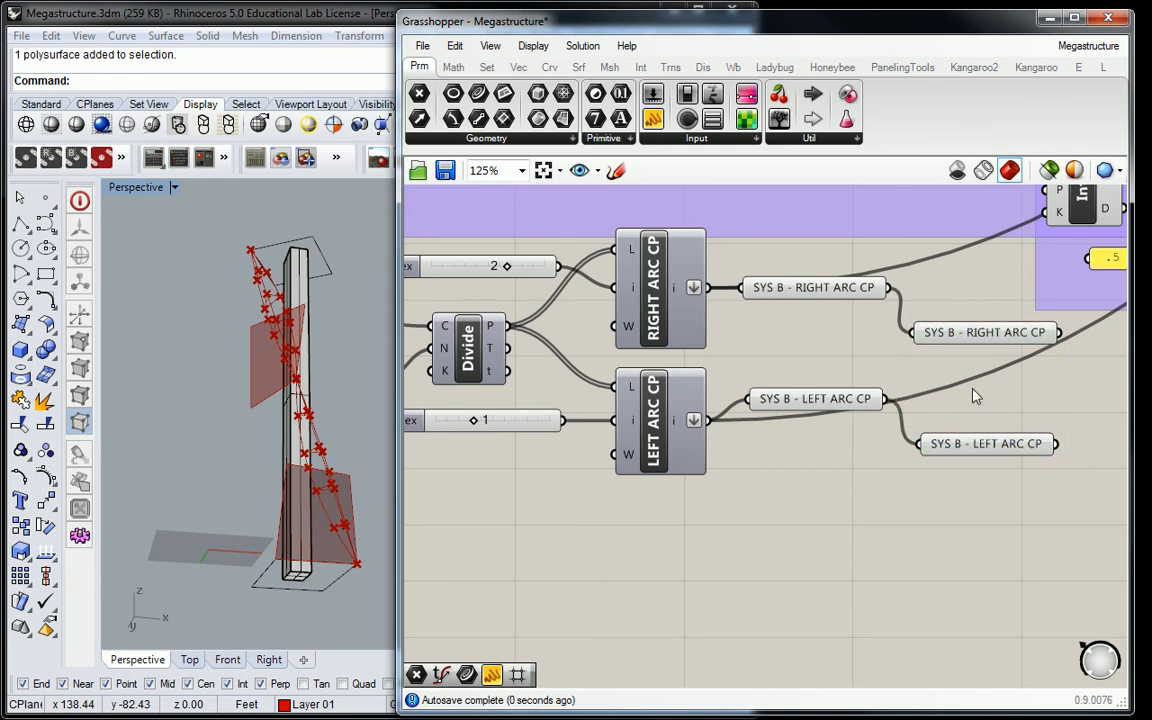
Set the wire display of the RIGHT ARC CP and LEFT ARC CP copies to Hidden.
right_click(926, 343)
right_click_drag(883, 346, 641, 311)
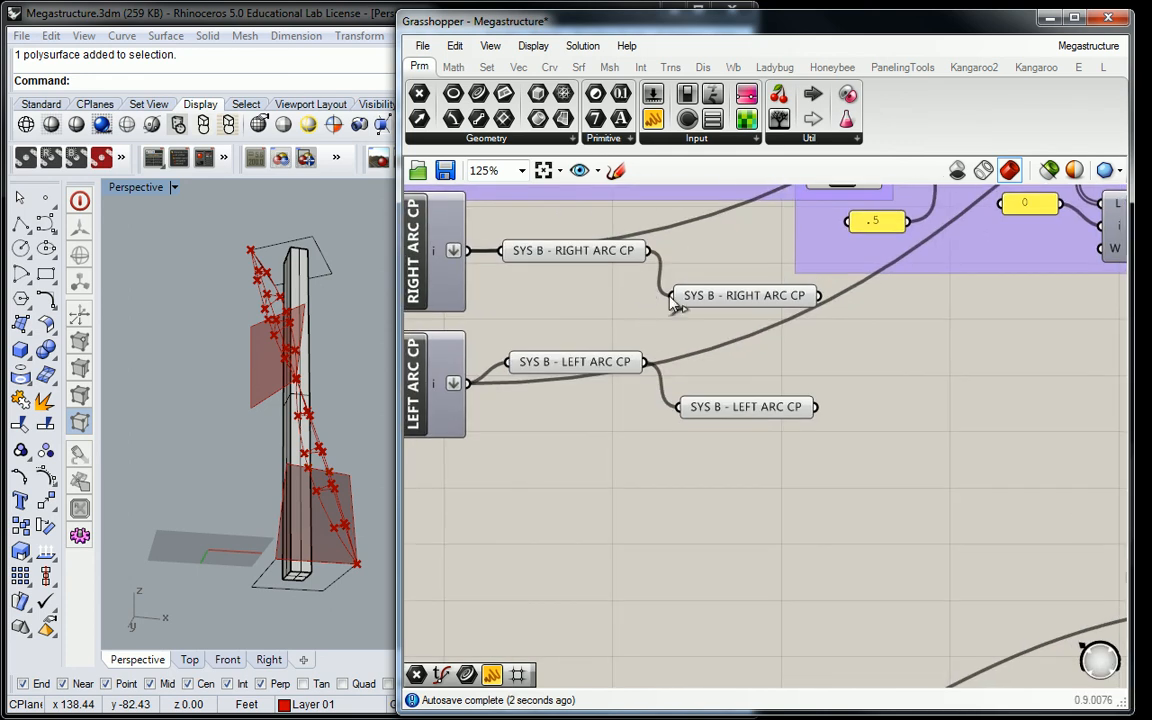
right_click(705, 296)
mouse_move(823, 386)
left_click(964, 419)
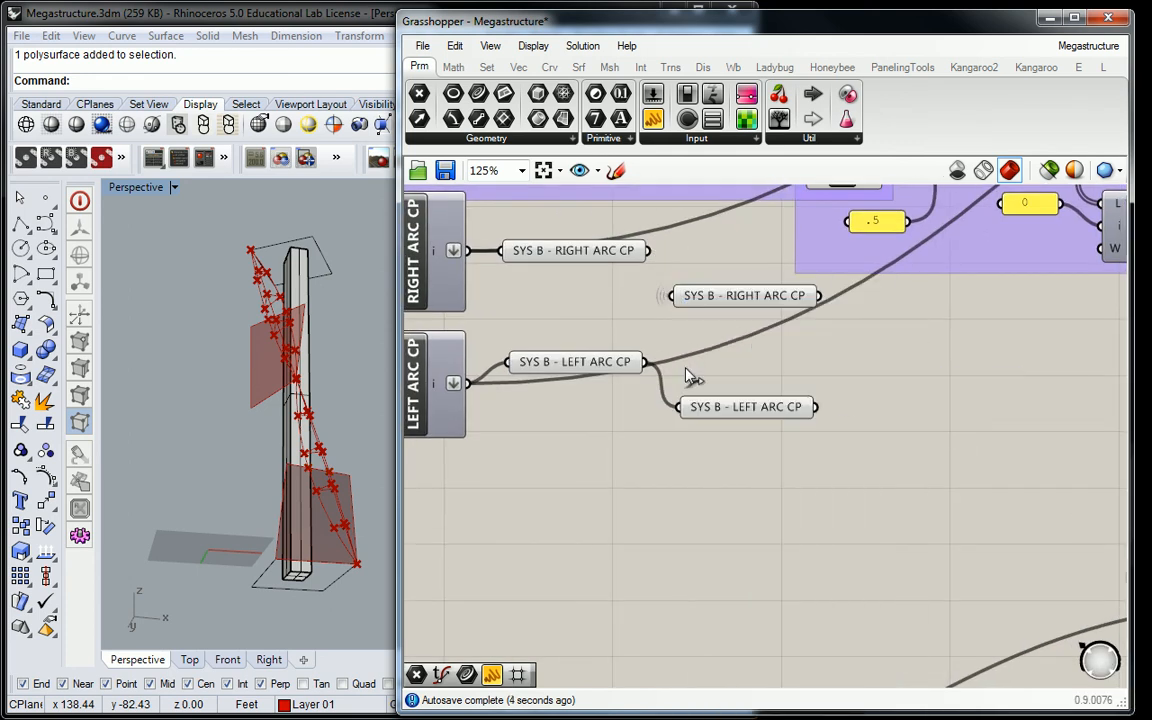
right_click(688, 400)
mouse_move(887, 393)
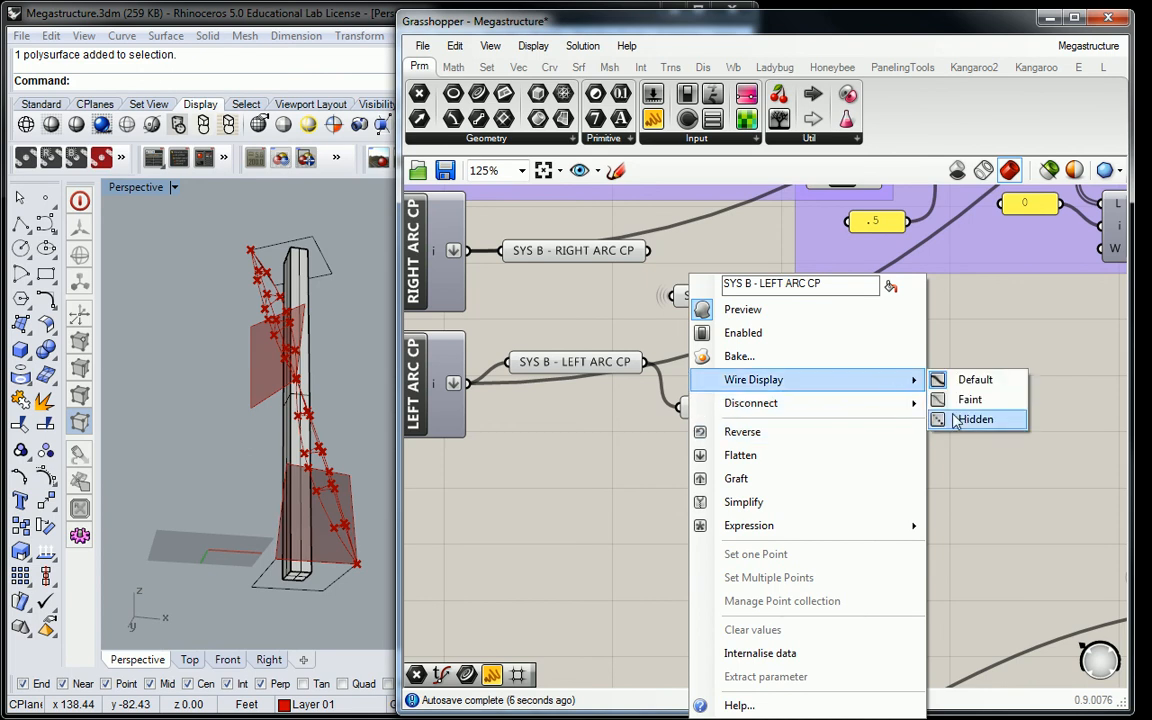
left_click(966, 420)
Move both hidden-wire arc point copies beside the upper cluster's Merge components.
scroll(966, 428, "down", 1)
right_click_drag(849, 399, 926, 432)
left_click(669, 360)
left_click(700, 450, "shift")
scroll(700, 450, "down", 4)
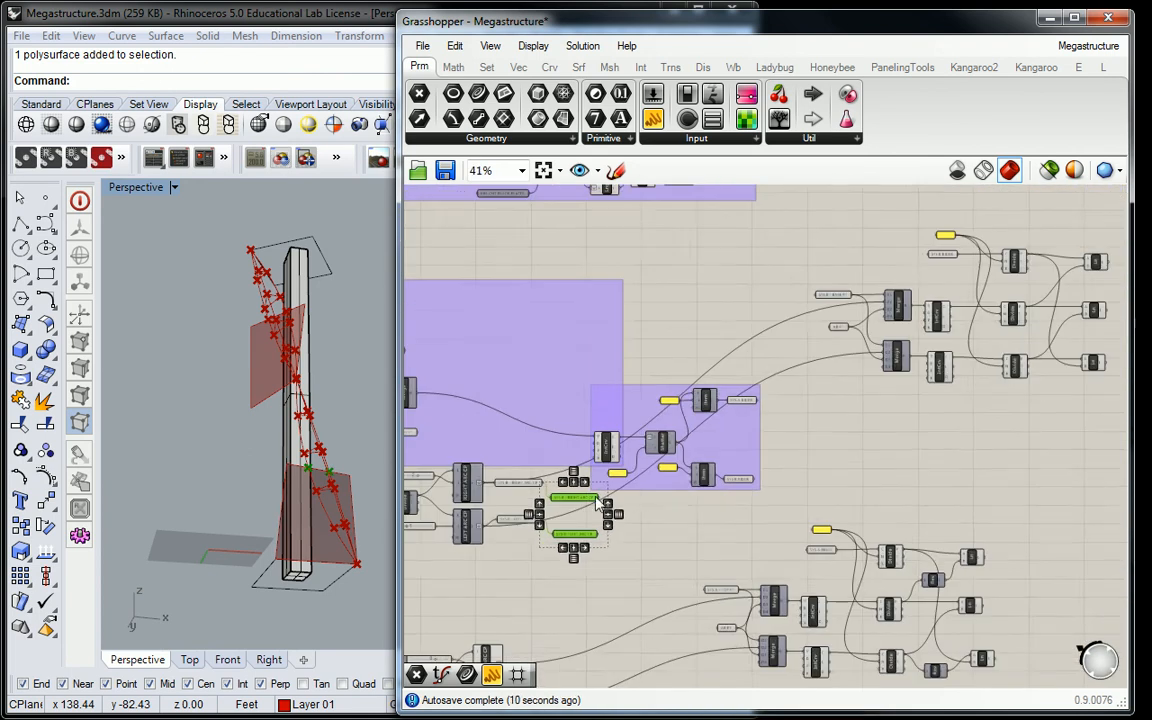
left_click_drag(590, 507, 839, 318)
scroll(830, 318, "down", 4)
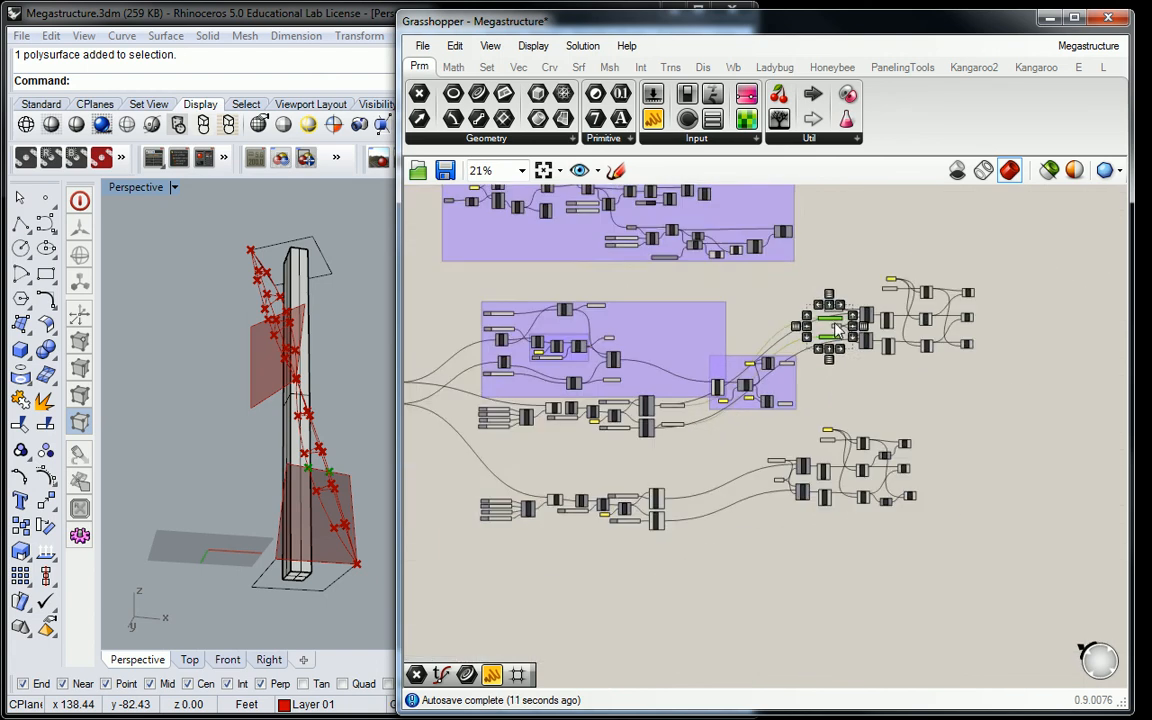
scroll(823, 316, "up", 2)
scroll(823, 316, "down", 2)
scroll(815, 330, "up", 5)
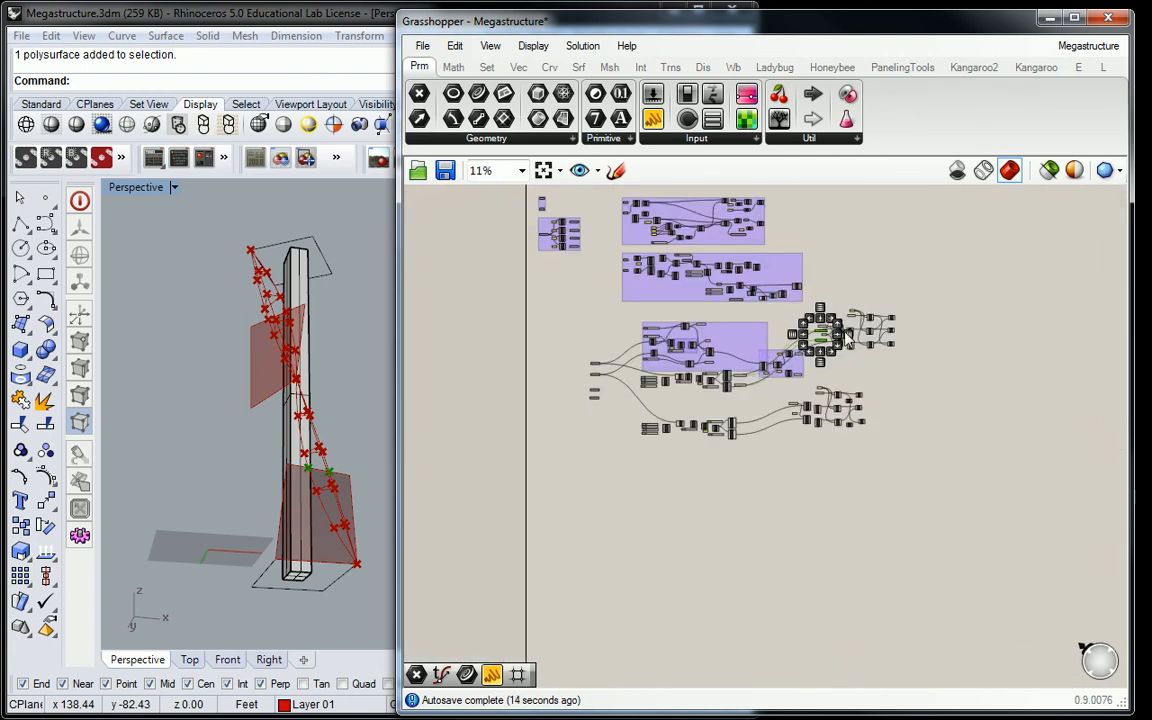
scroll(805, 352, "up", 6)
left_click(832, 368)
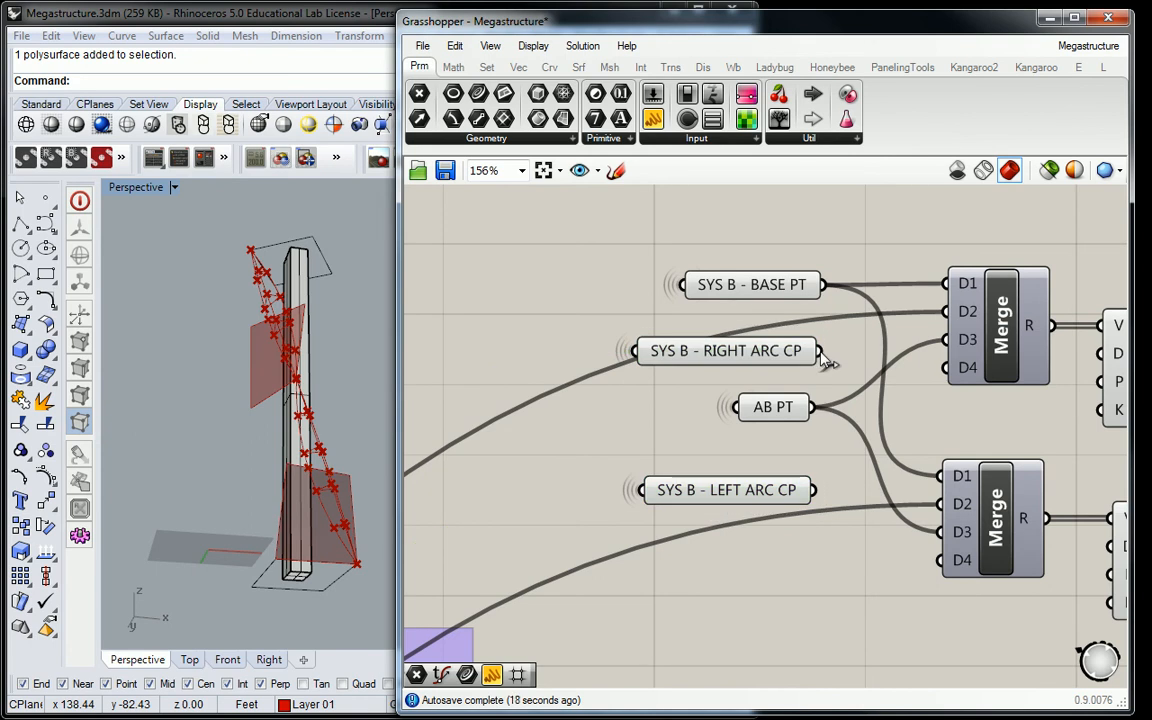
Wire the RIGHT and LEFT ARC CP copies into D2 of the upper cluster's first and second Merge components, replacing the long wires.
scroll(824, 362, "down", 4)
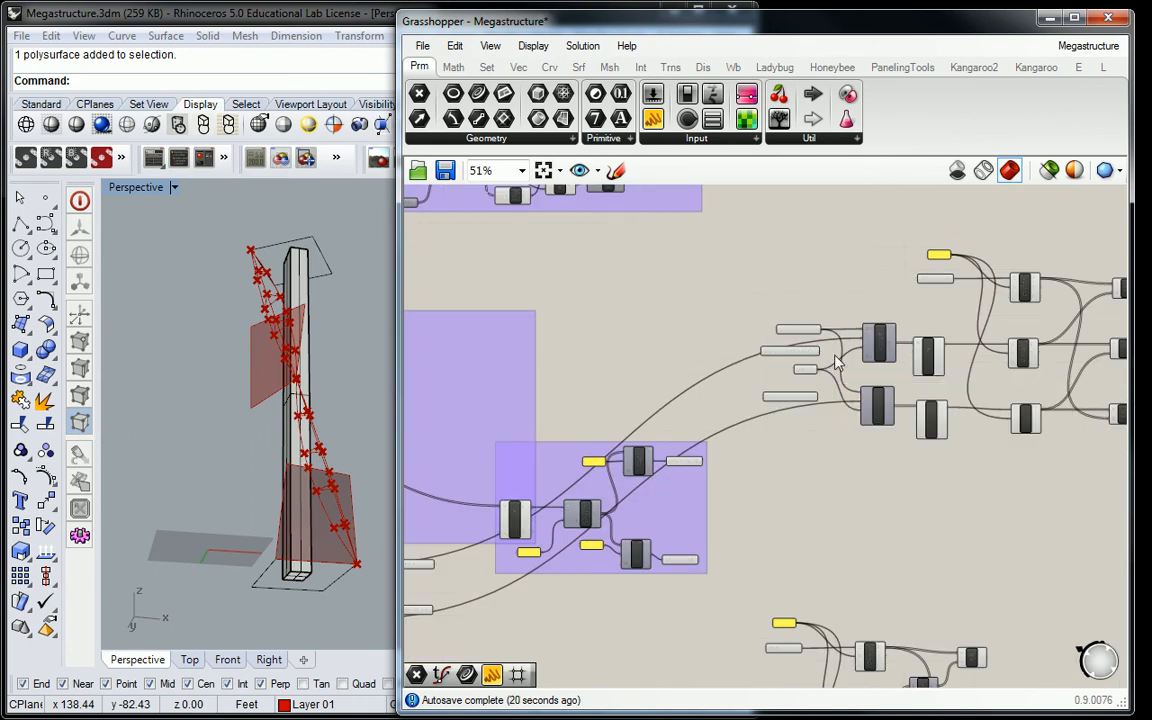
mouse_move(812, 331)
scroll(821, 343, "up", 2)
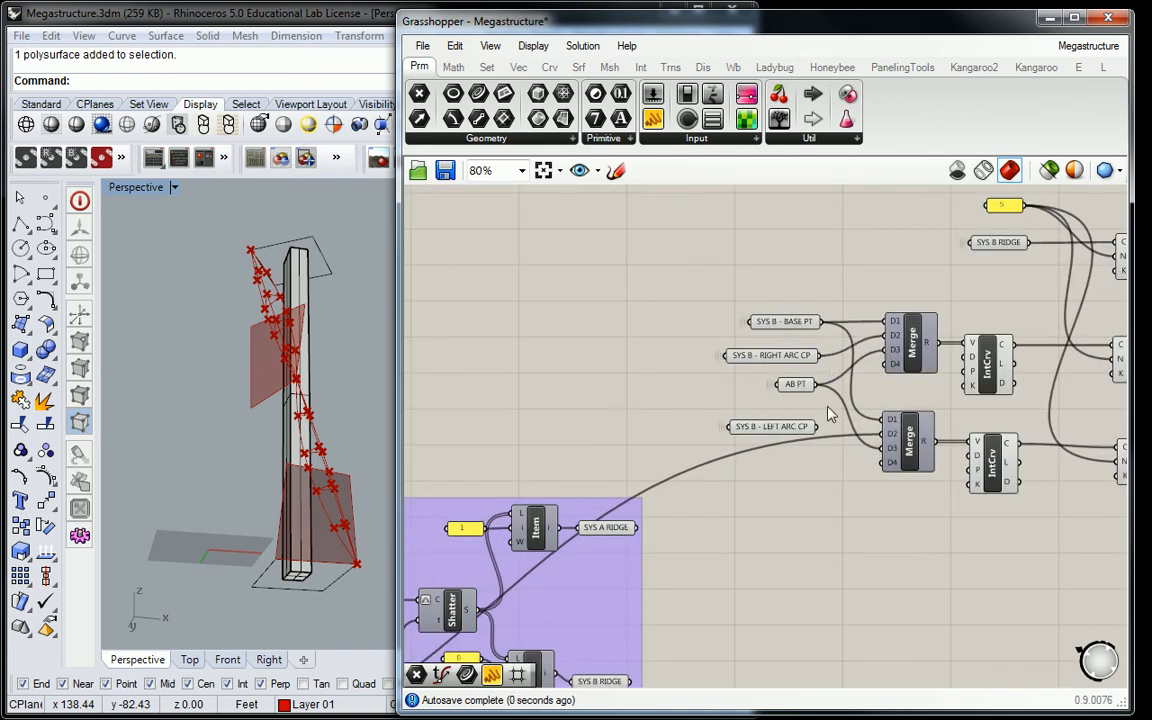
left_click(790, 427)
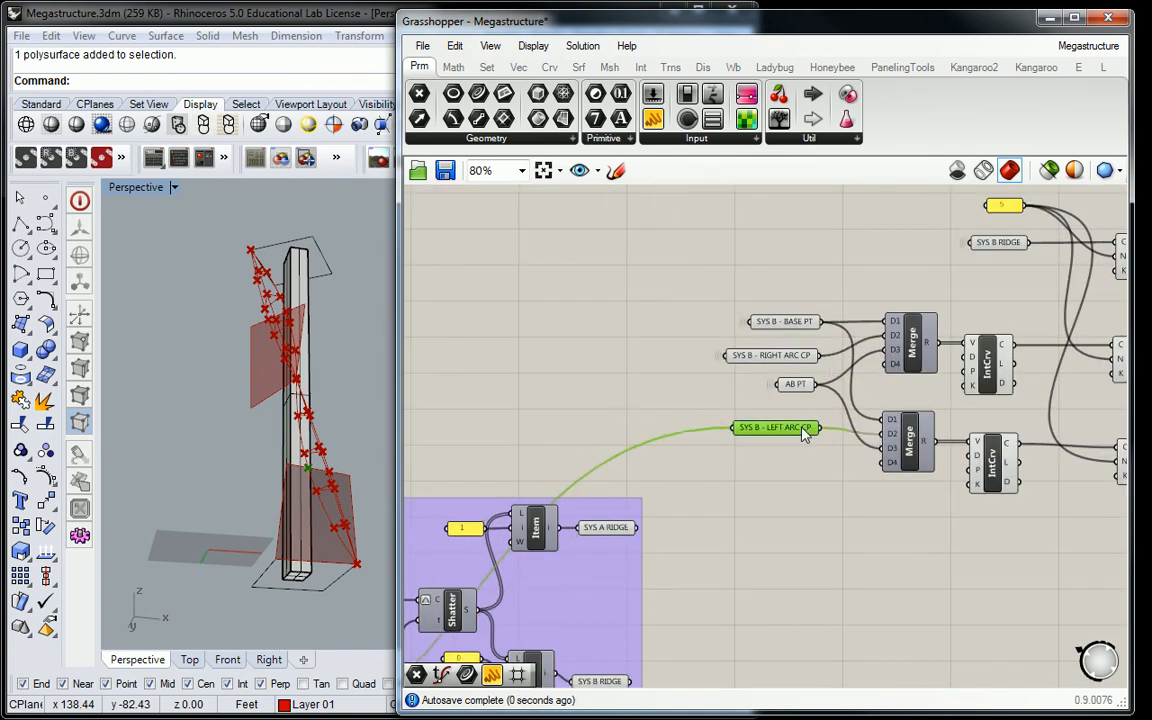
Move the upper cluster's SYS B RIDGE parameter above the SYS B - BASE PT parameter.
scroll(800, 428, "up", 2)
scroll(808, 368, "down", 5)
left_click_drag(946, 303, 672, 466)
scroll(700, 385, "up", 3)
left_click_drag(690, 374, 751, 374)
left_click(794, 256)
left_click_drag(917, 277, 763, 292)
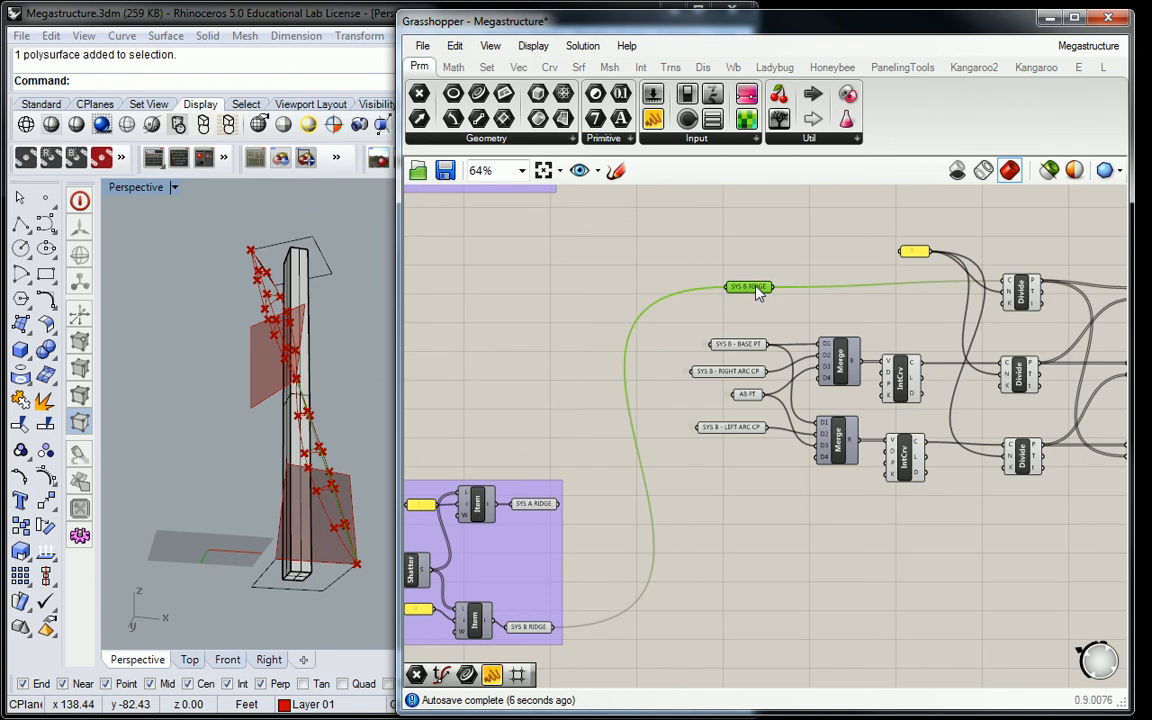
Group the five input parameters of the upper cluster, from SYS B RIDGE to SYS B - LEFT ARC CP.
scroll(764, 291, "up", 3)
left_click_drag(783, 221, 640, 596)
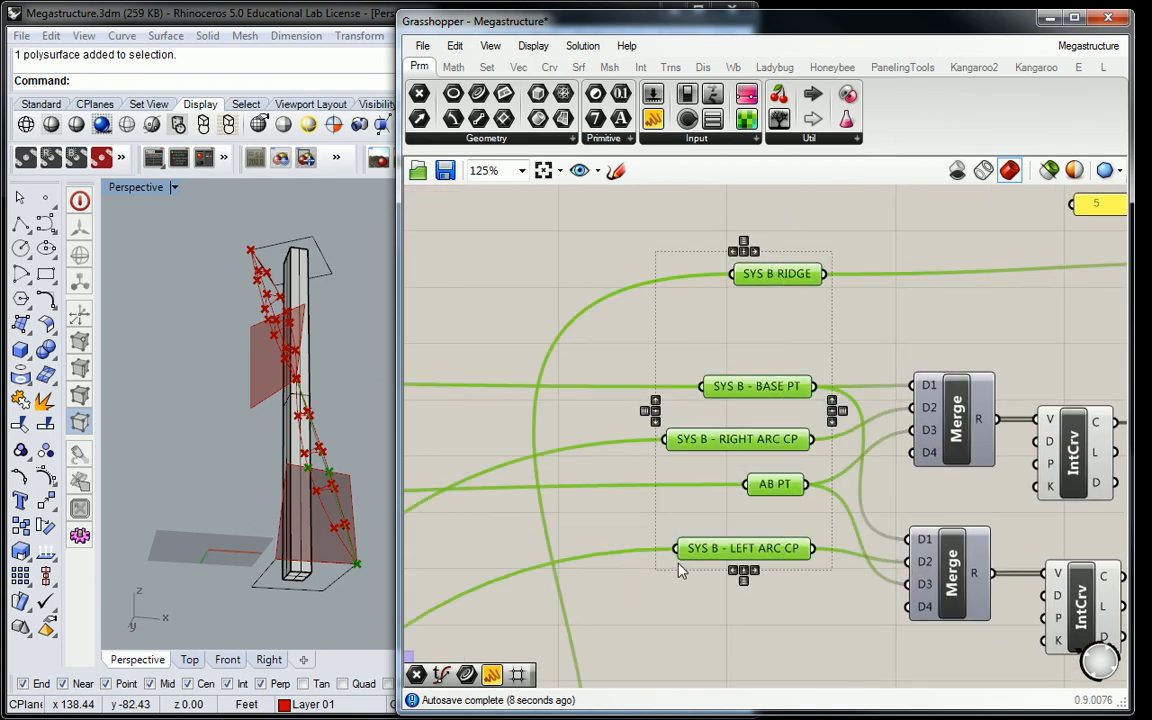
key("ctrl+g")
left_click(589, 258)
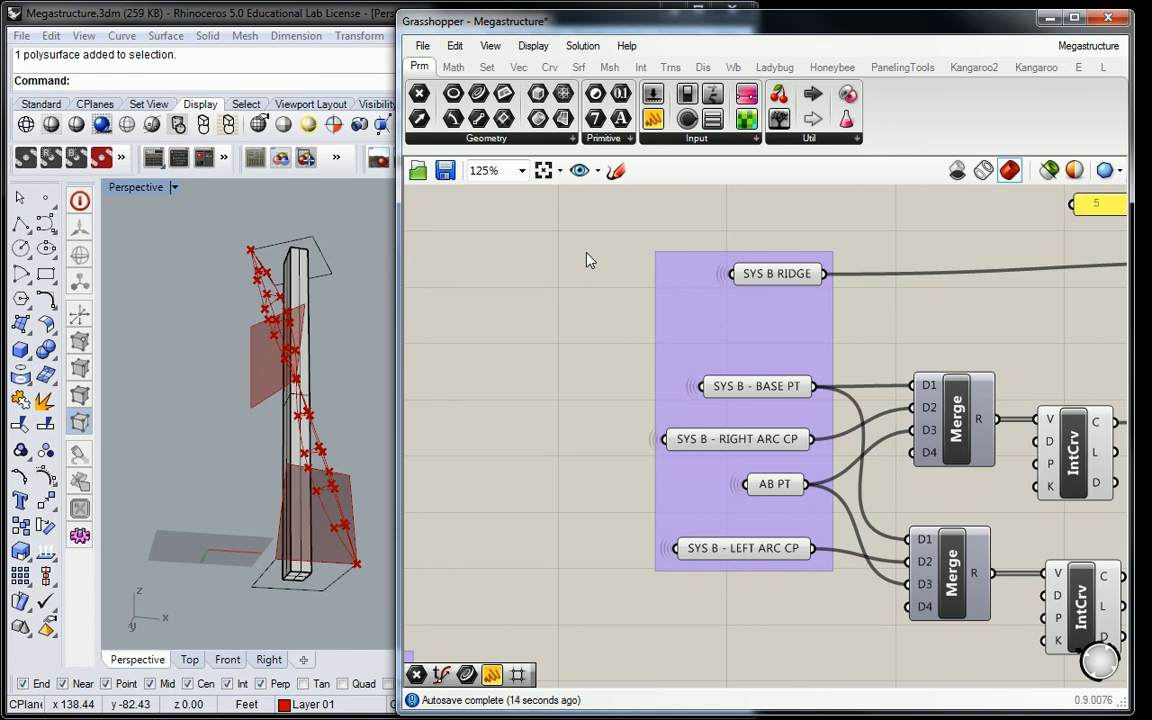
Examine the grouped SYS B parameters one by one and locate their geometry in the Perspective viewport.
scroll(720, 301, "down", 3)
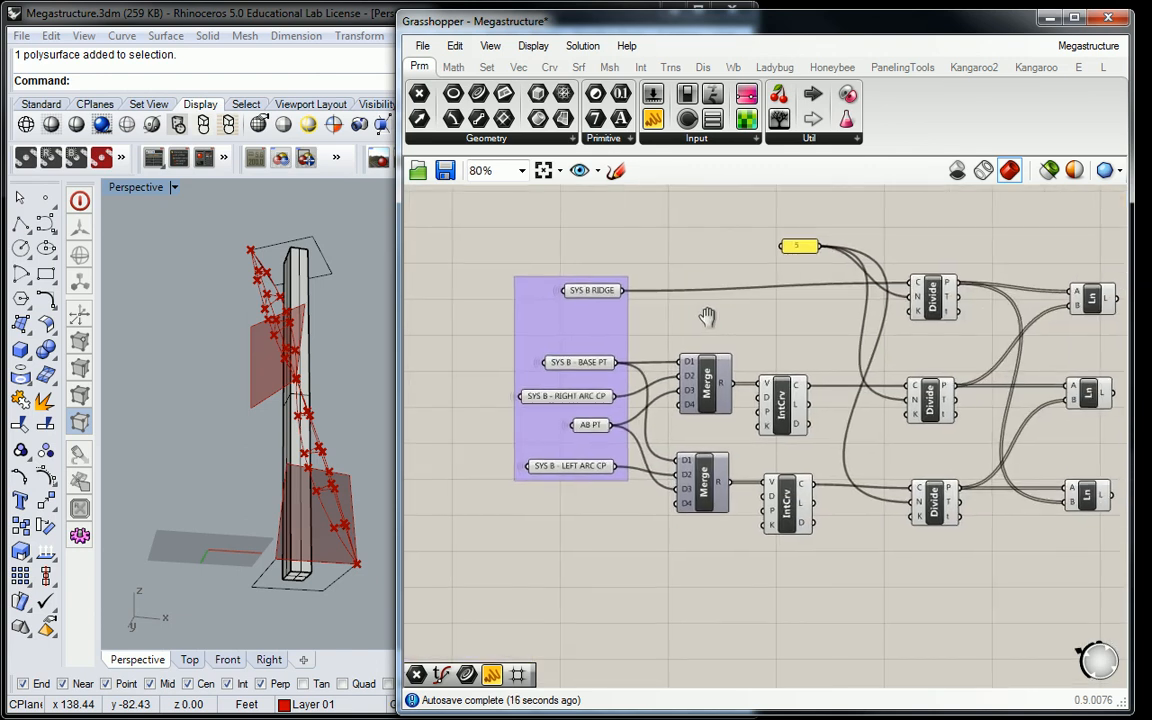
right_click_drag(710, 311, 650, 314)
left_click(535, 291)
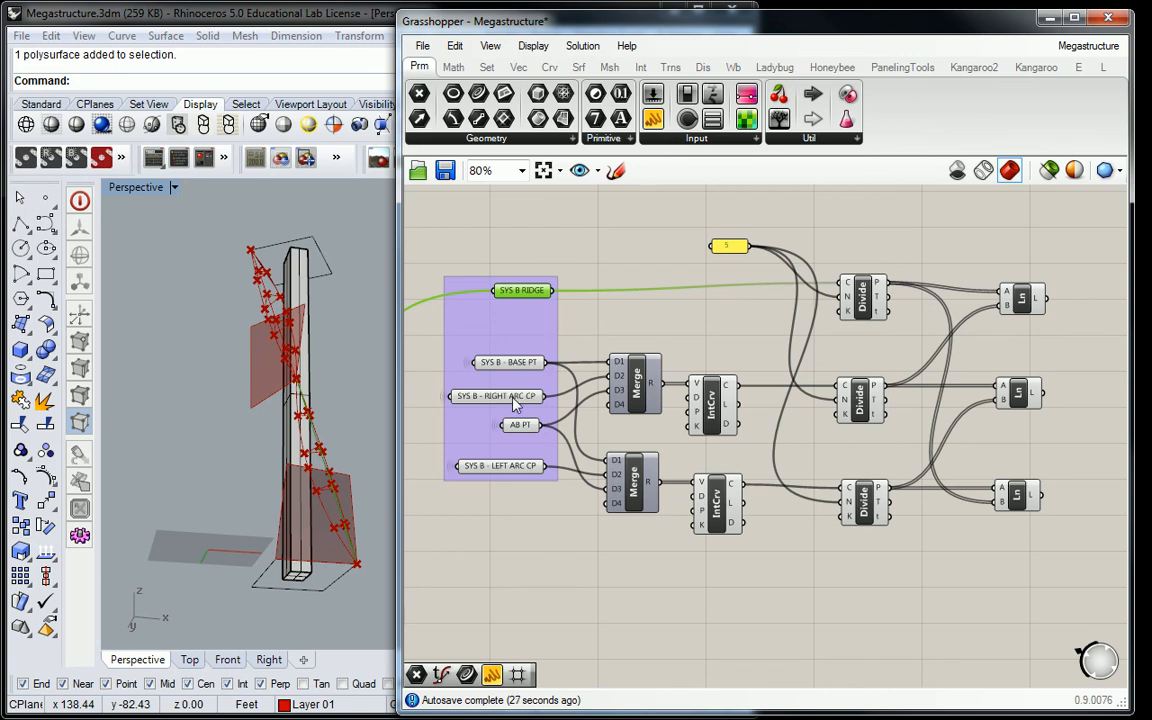
scroll(466, 360, "up", 1)
left_click(555, 355)
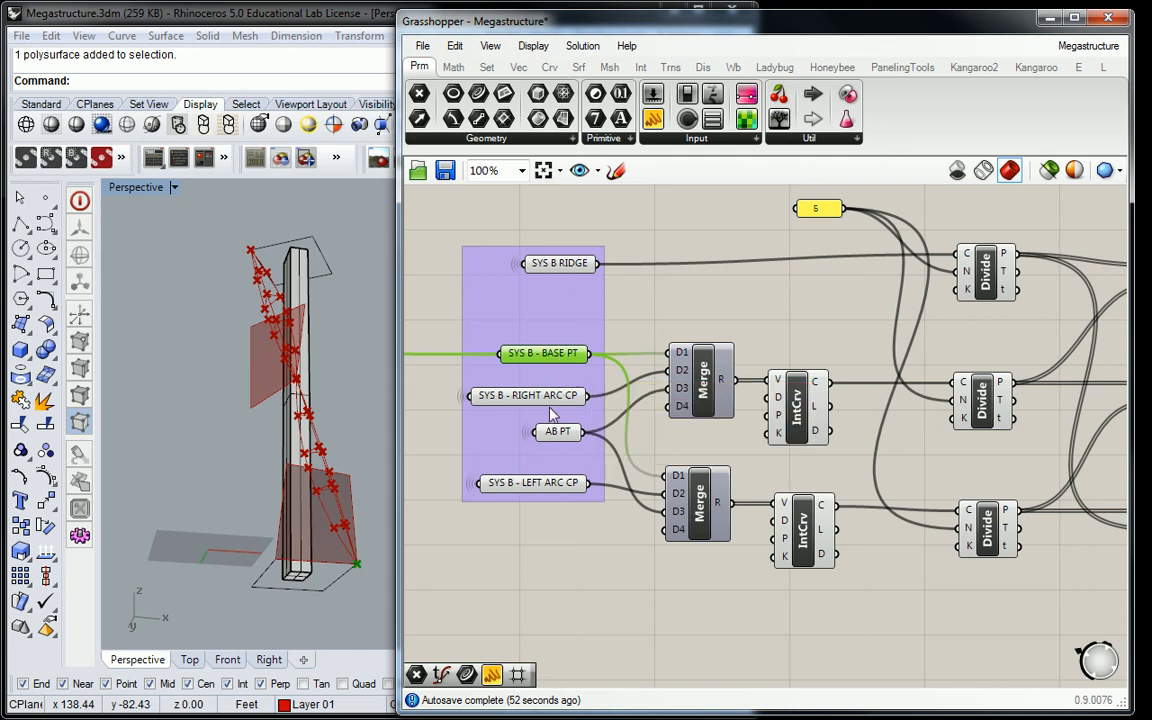
left_click(510, 396)
scroll(300, 470, "up", 5)
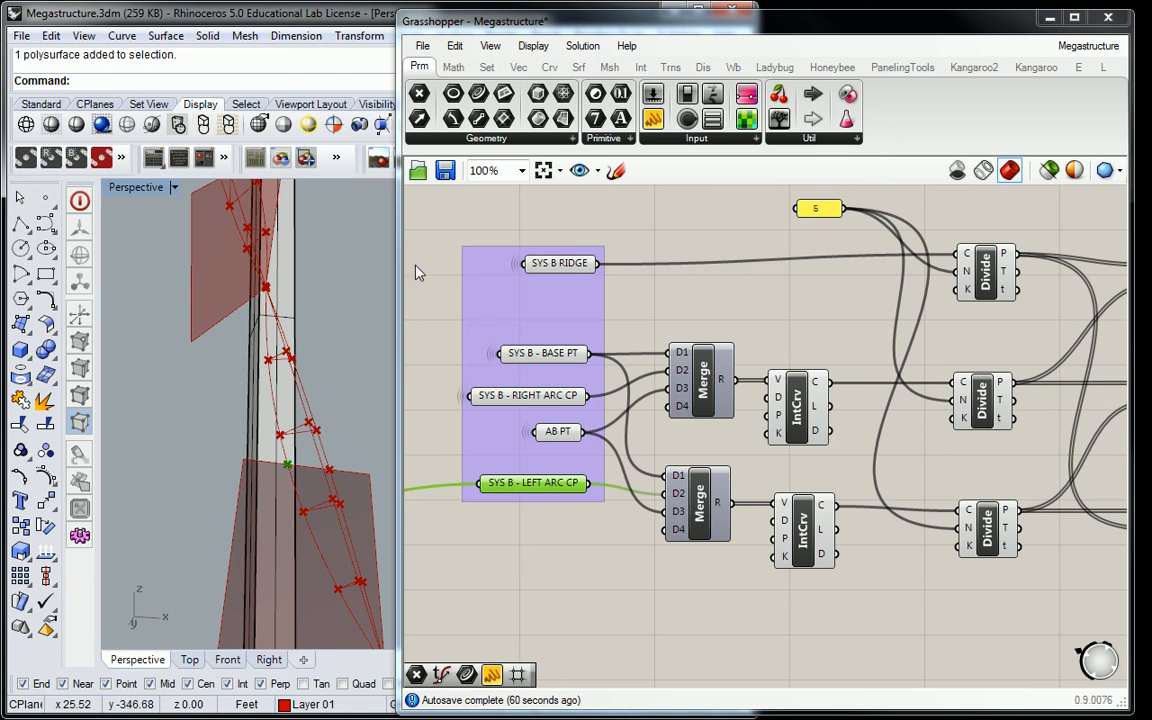
left_click(757, 292)
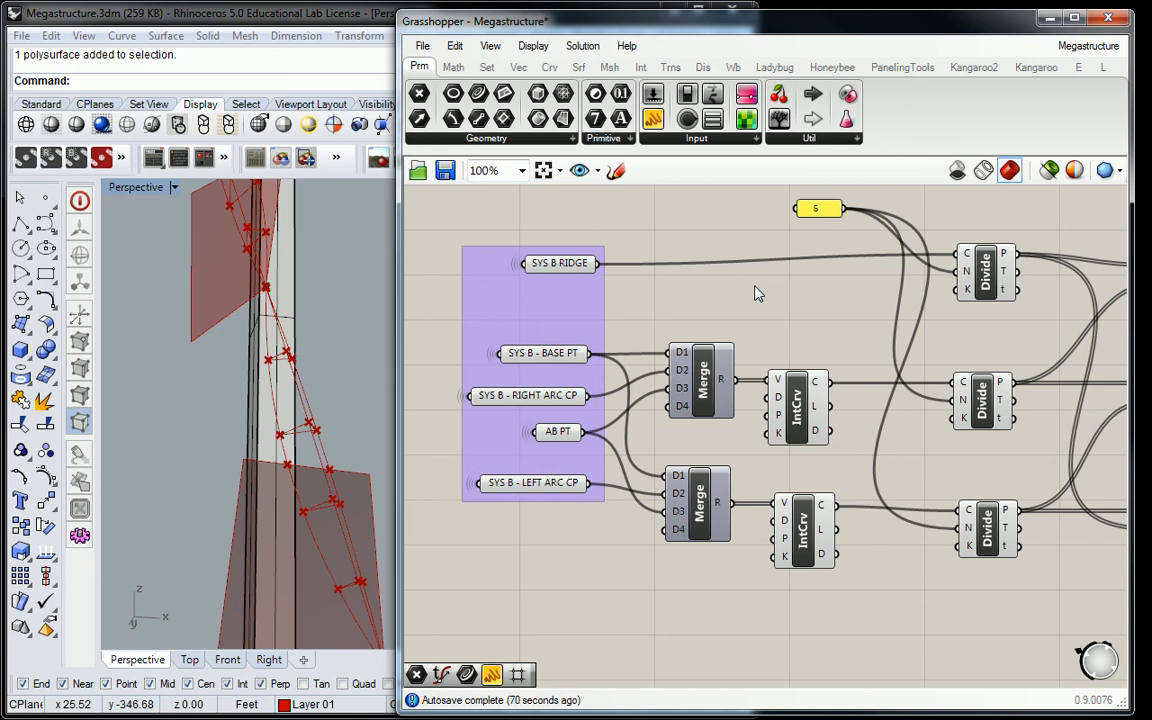
Copy the two original SYS B arc point parameters and place the copies beside the lower RIGHT and LEFT ARC CP components.
scroll(757, 293, "down", 4)
right_click_drag(805, 283, 777, 319)
scroll(784, 275, "up", 3)
left_click_drag(748, 249, 915, 404)
right_click_drag(915, 404, 867, 307)
key("ctrl+c")
key("ctrl+v")
right_click_drag(813, 352, 790, 291)
left_click_drag(804, 212, 843, 642)
Feed the pasted parameters from the lower RIGHT ARC CP and LEFT ARC CP component outputs.
scroll(730, 409, "up", 3)
left_click(702, 407)
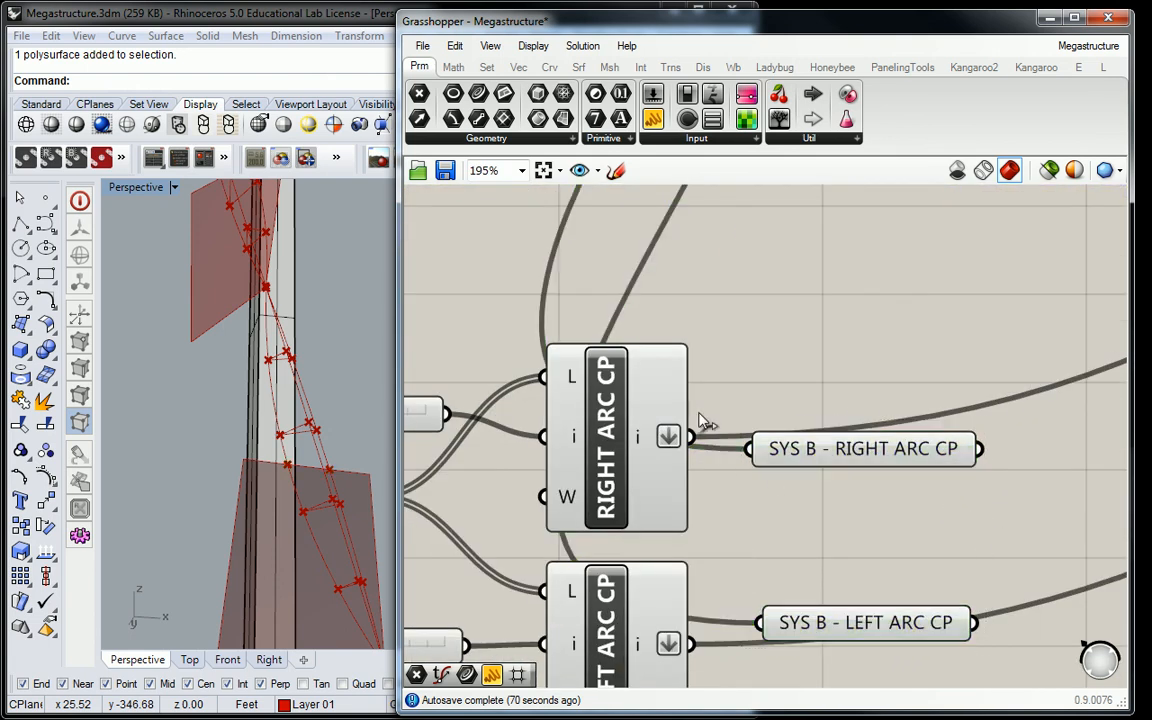
right_click_drag(735, 455, 741, 397)
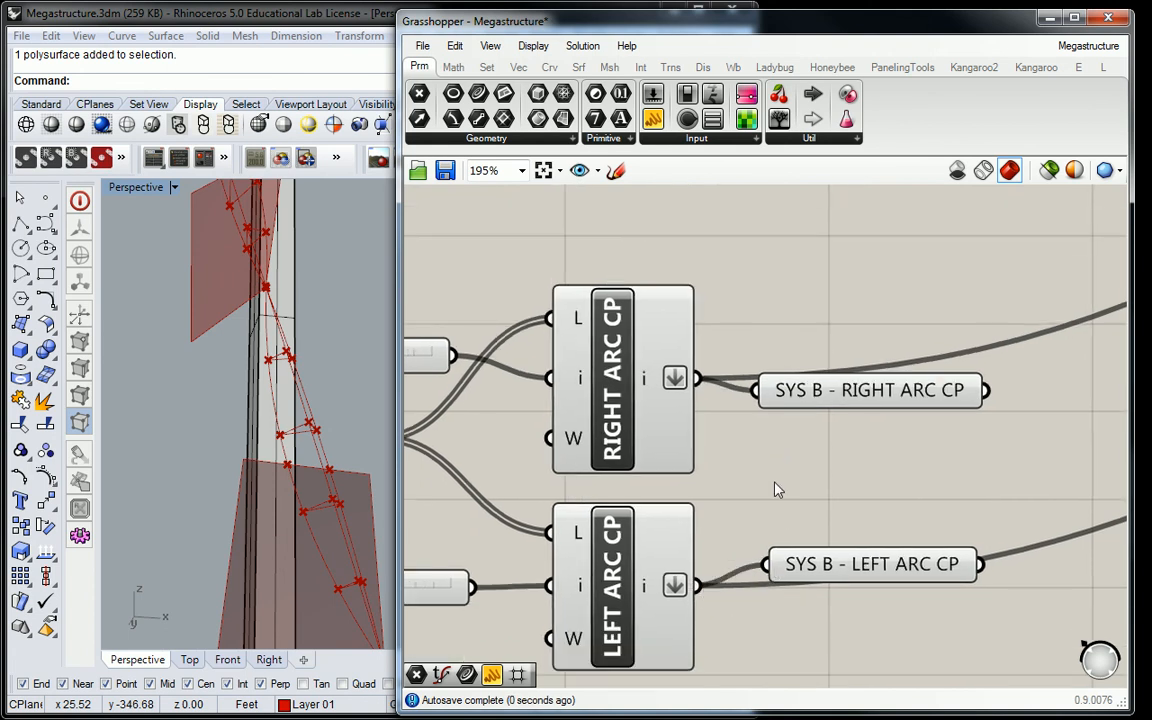
Rename the two parameters beside the lower arc CP components SYS A - RIGHT ARC CP and SYS A - LEFT ARC CP.
right_click(808, 390)
double_click(866, 284)
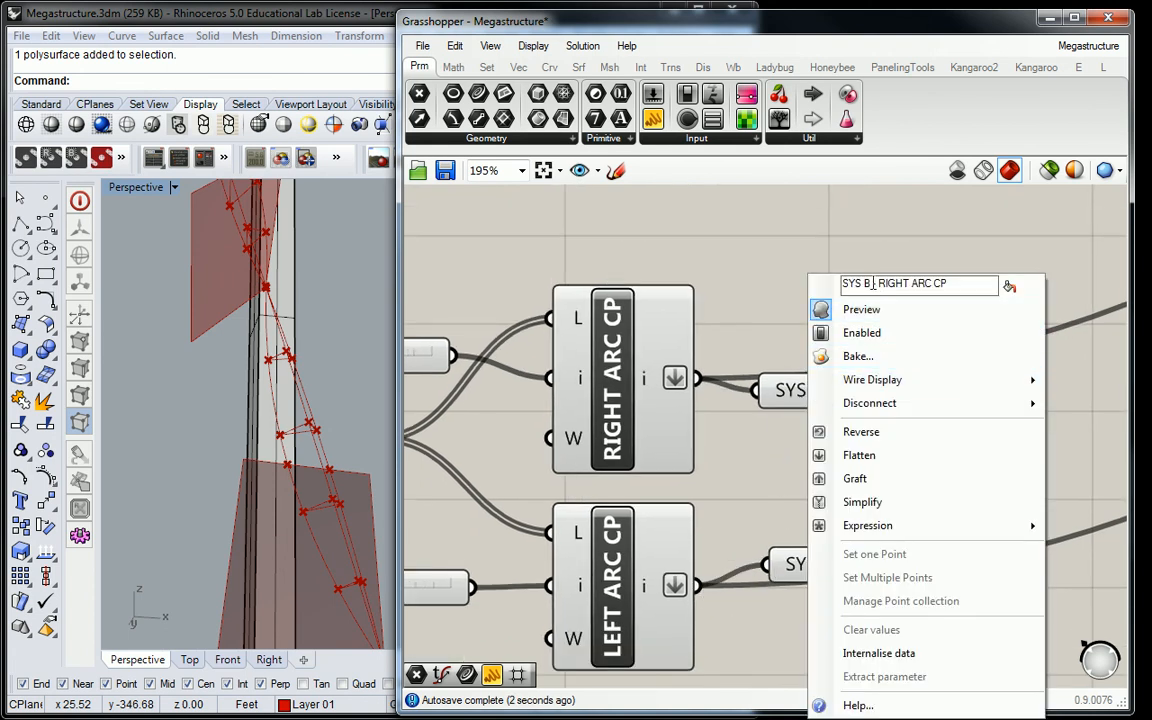
type("A")
key("Return")
left_click(800, 565)
right_click(800, 565)
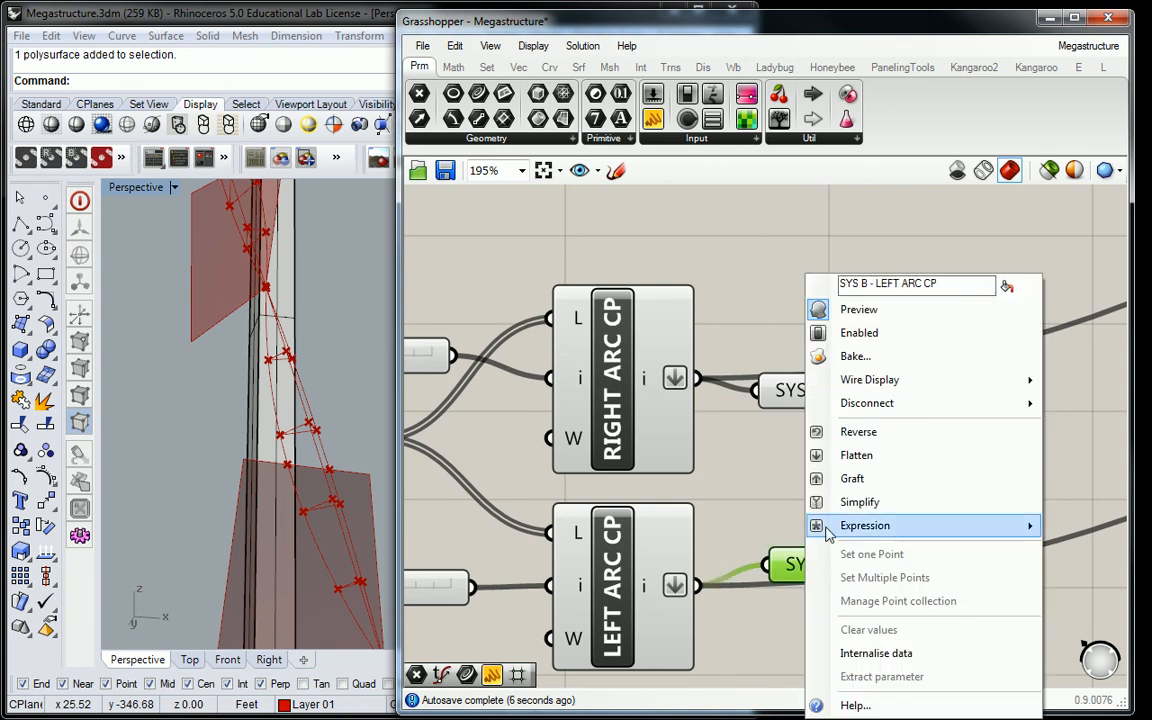
double_click(866, 284)
type("A")
key("Return")
Duplicate both SYS A arc CP parameters and feed each copy from its matching original parameter.
scroll(836, 244, "down", 3)
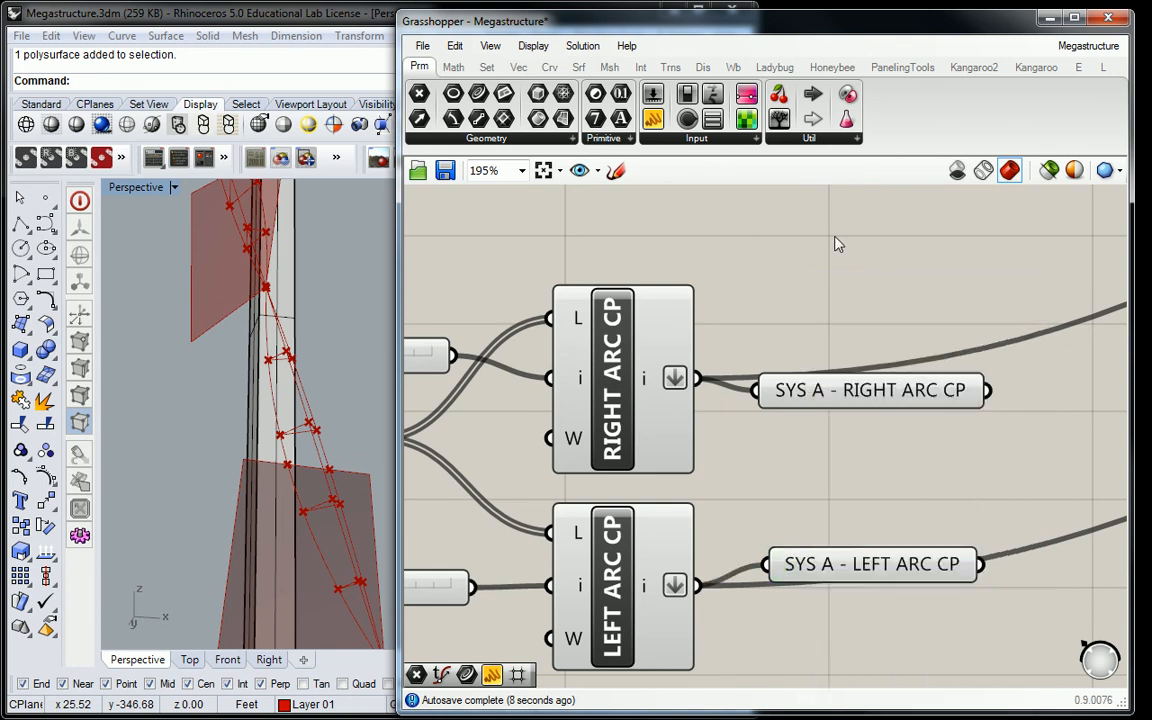
left_click_drag(699, 303, 980, 509)
left_click_drag(800, 356, 988, 394, "alt")
left_click(897, 360)
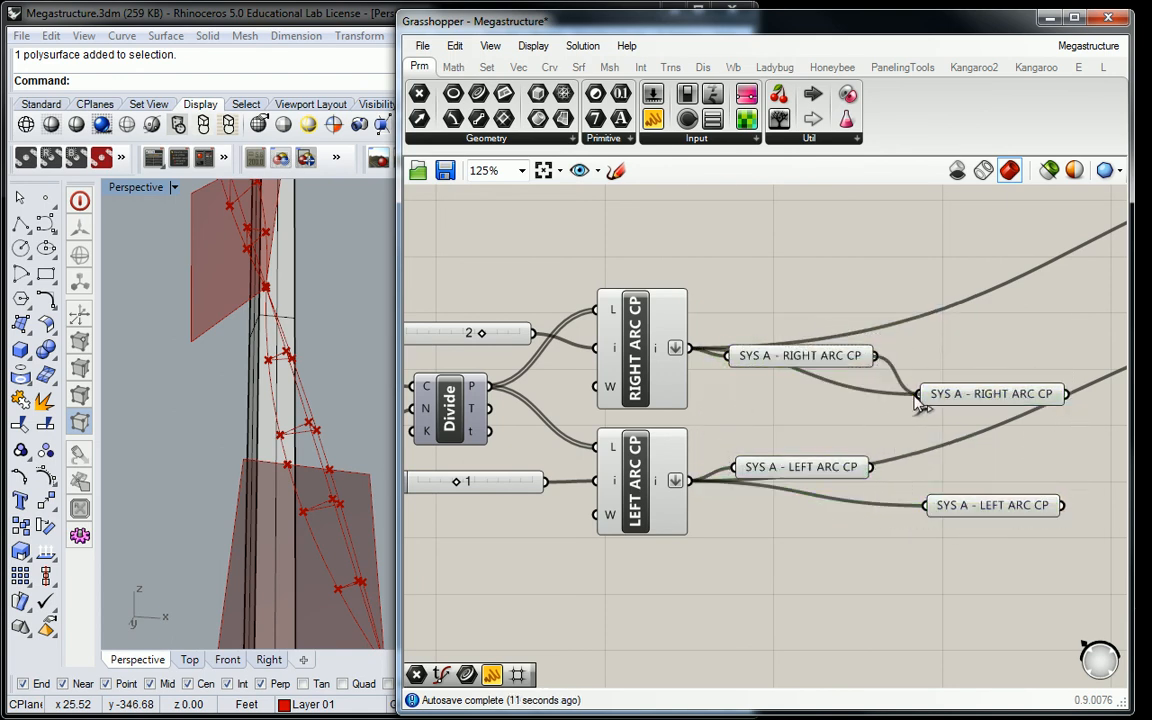
right_click(915, 398)
key("Escape")
right_click_drag(908, 398, 733, 376)
Set the wire display to hidden for the copied SYS A - RIGHT ARC CP and SYS A - LEFT ARC CP parameters.
right_click(733, 376)
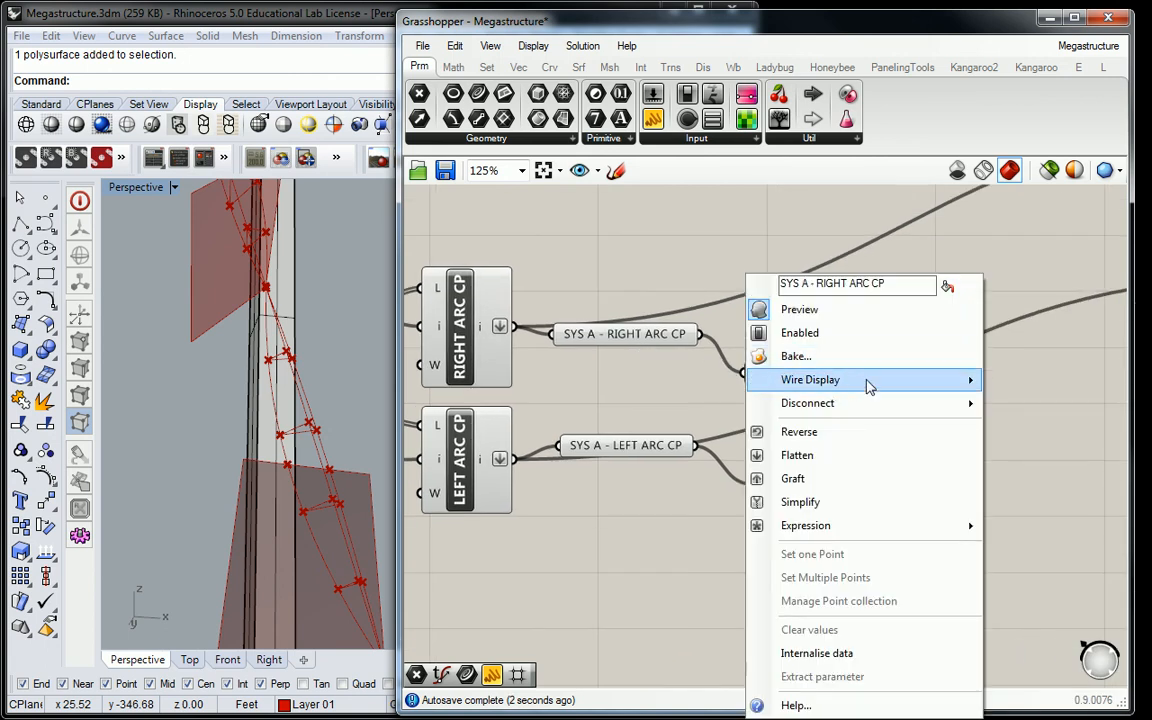
mouse_move(858, 388)
left_click(1028, 419)
right_click(758, 483)
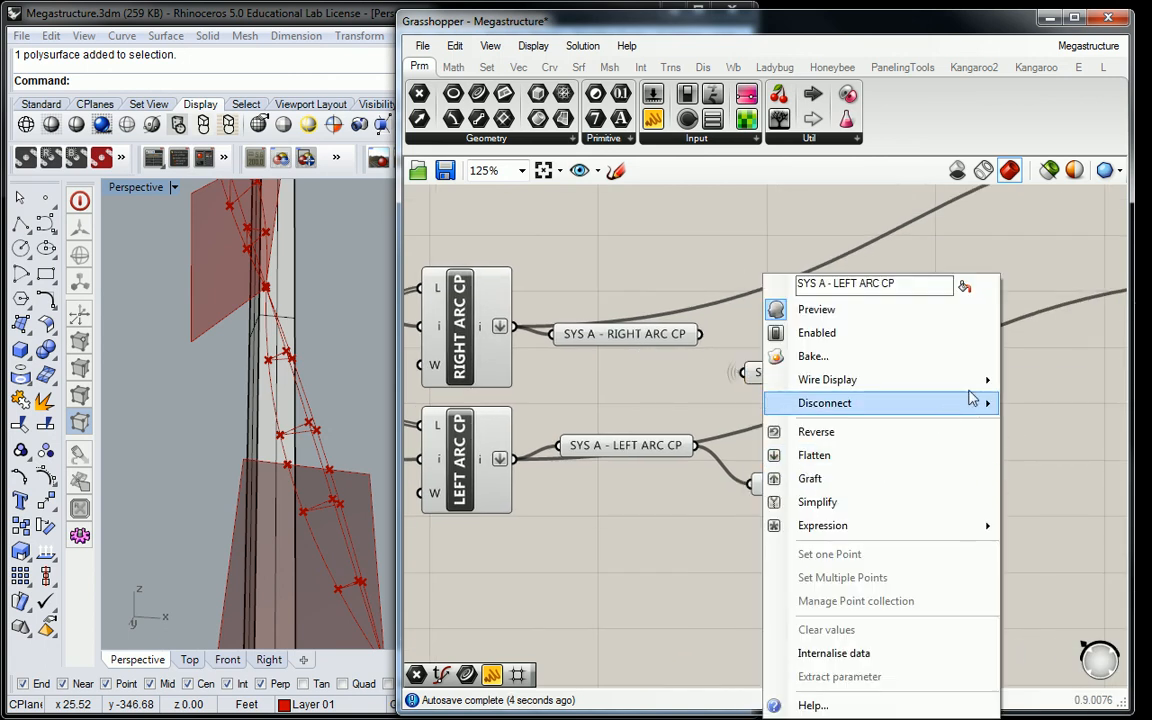
mouse_move(900, 379)
left_click(1040, 420)
Place the SYS A arc CP copies beside the two Merge components and use them as the D2 inputs.
scroll(1040, 425, "down", 3)
right_click_drag(900, 400, 805, 477)
left_click_drag(620, 475, 864, 332)
left_click_drag(648, 546, 875, 424)
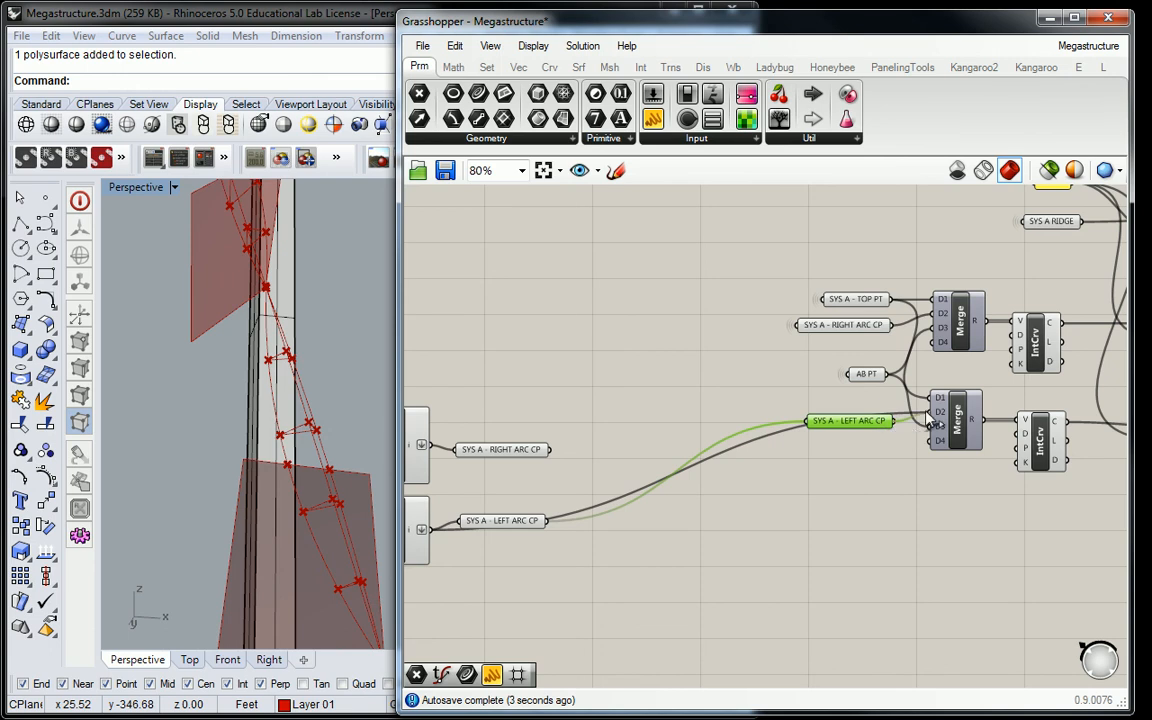
Move SYS A RIDGE in line with the other inputs and group the five SYS A input parameters.
left_click(1043, 227)
left_click_drag(1043, 227, 862, 253)
left_click_drag(877, 195, 786, 456)
key("ctrl+g")
left_click(712, 458)
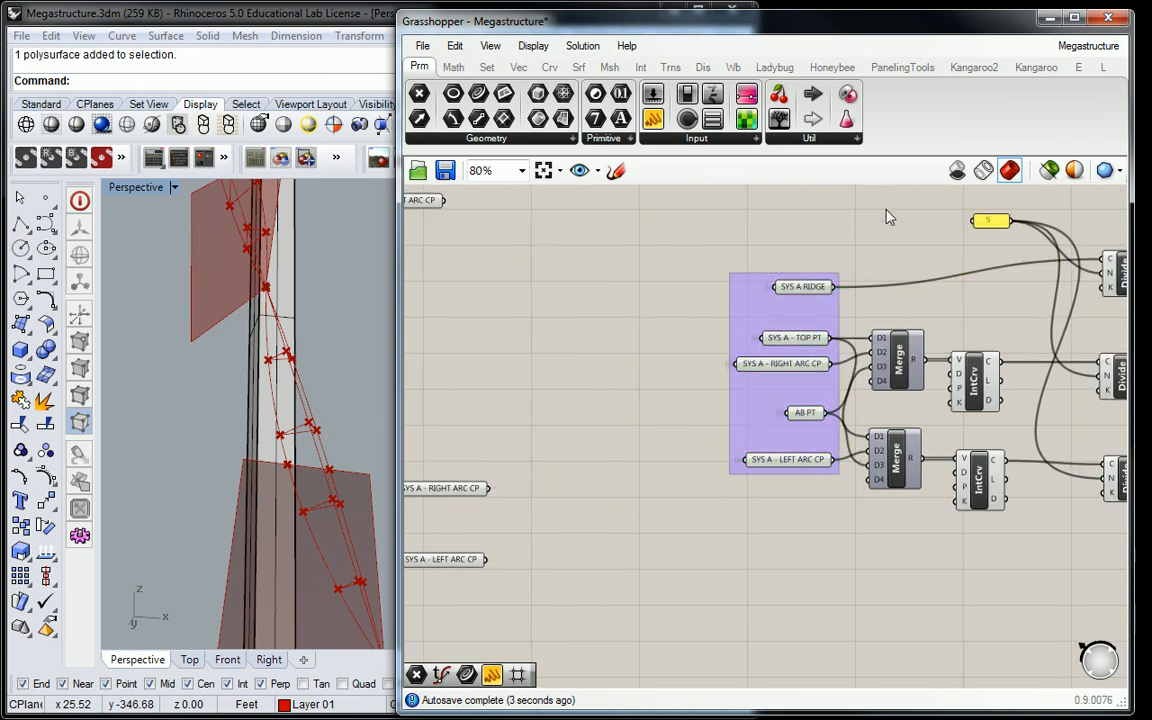
Move the SYS A cluster closer beneath the SYS B cluster and shift both clusters away from the source groups.
scroll(712, 458, "down", 5)
right_click_drag(890, 237, 699, 427)
left_click_drag(671, 411, 945, 562)
right_click_drag(828, 487, 780, 531)
left_click_drag(780, 531, 873, 459)
left_click_drag(690, 235, 941, 496)
left_click_drag(868, 430, 989, 463)
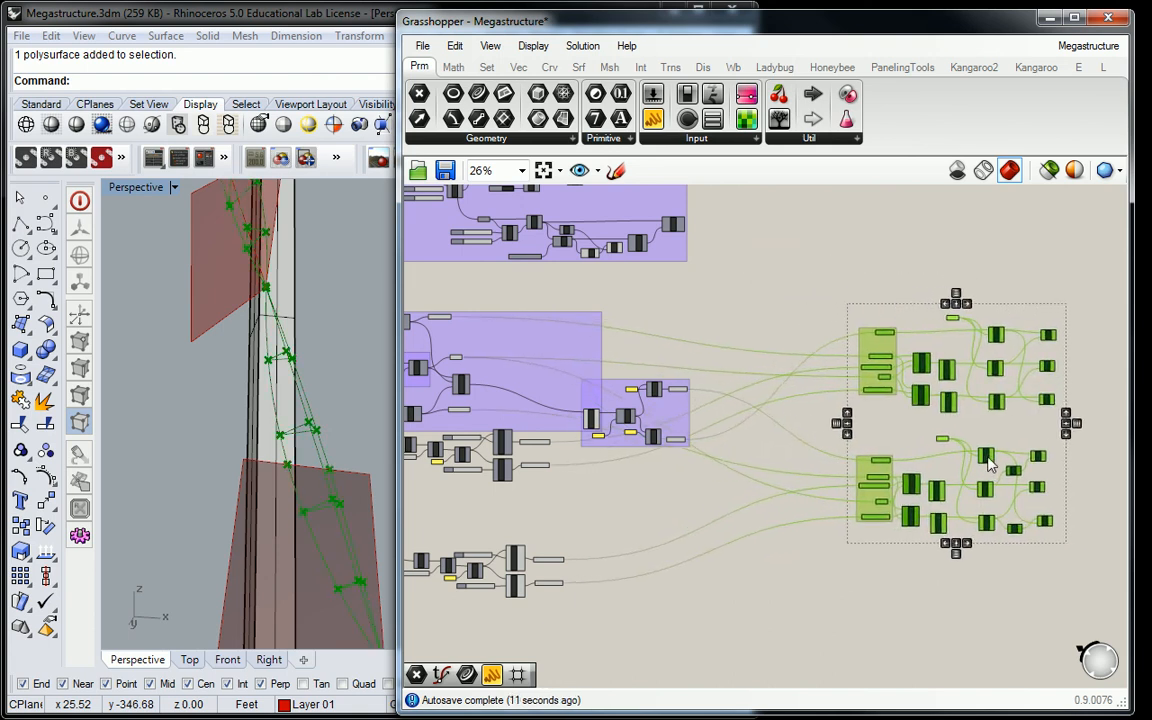
left_click(789, 329)
Move the whole SYS A cluster above the SYS B cluster and shift both clusters down together.
right_click_drag(835, 385, 798, 383)
left_click_drag(1003, 443, 712, 576)
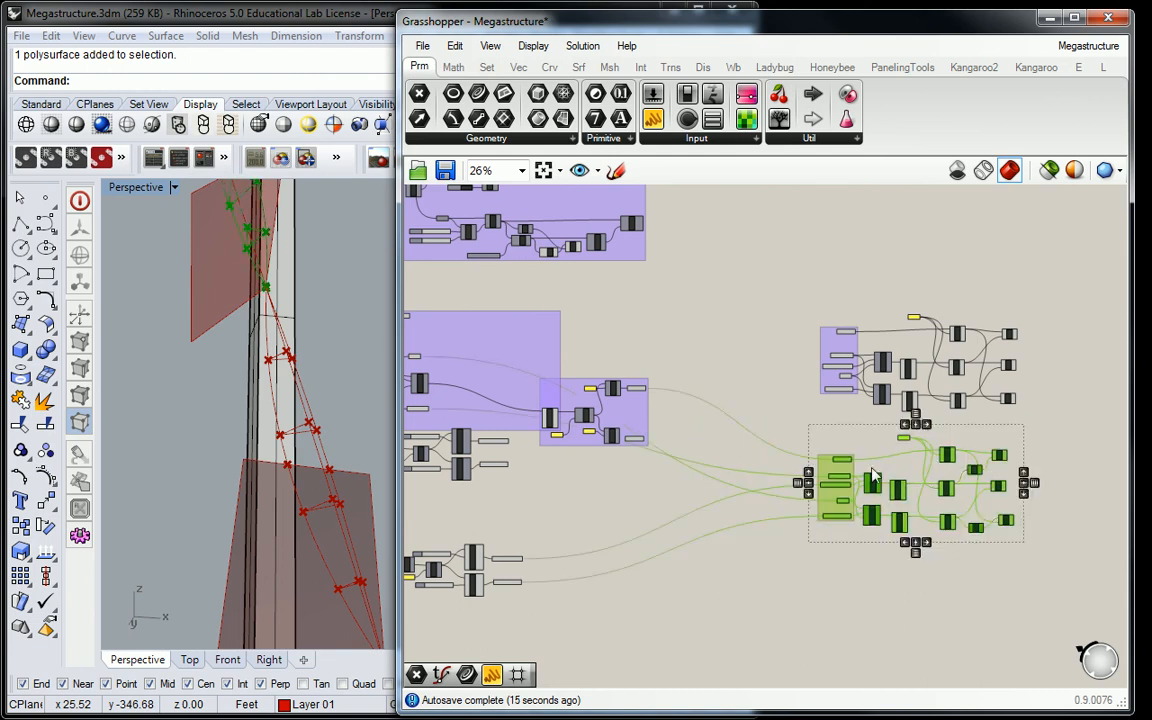
left_click_drag(877, 495, 885, 255)
right_click_drag(885, 255, 858, 370)
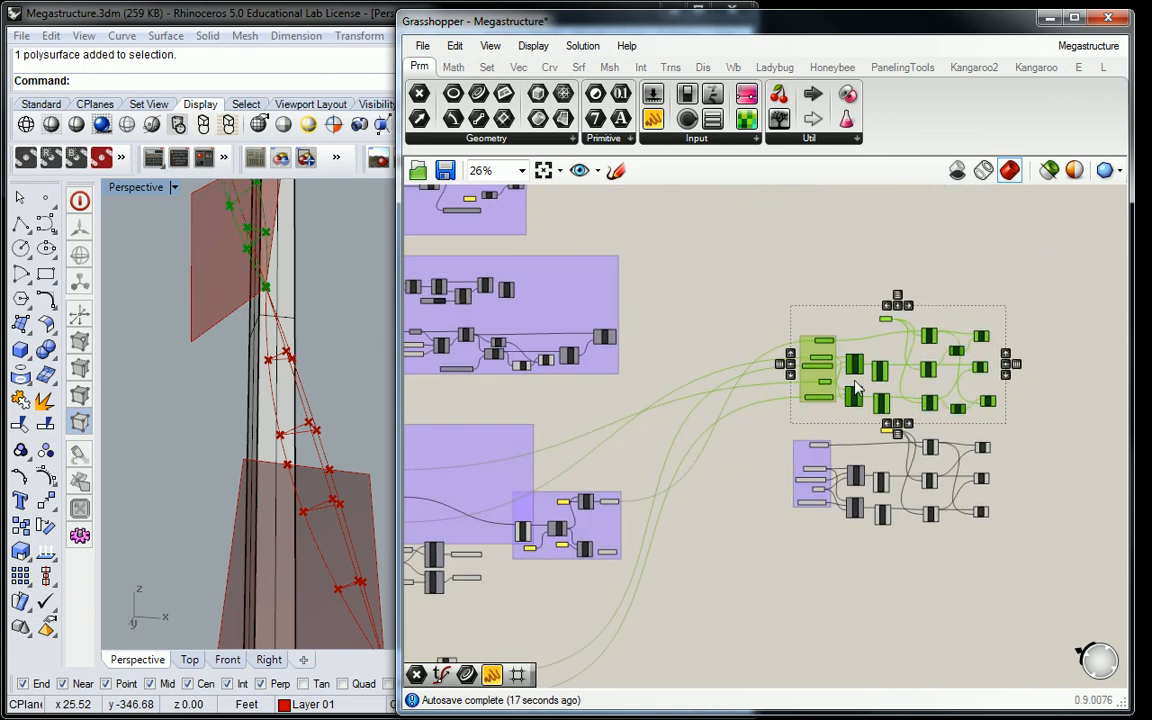
left_click_drag(1110, 576, 700, 245)
left_click_drag(819, 358, 772, 500)
left_click(548, 465)
Examine the source groups and the rearranged SYS A and SYS B clusters on the canvas.
right_click_drag(635, 506, 794, 445)
right_click_drag(686, 464, 686, 378)
scroll(620, 404, "up", 5)
right_click_drag(778, 457, 634, 246)
right_click_drag(783, 432, 780, 297)
scroll(823, 386, "down", 4)
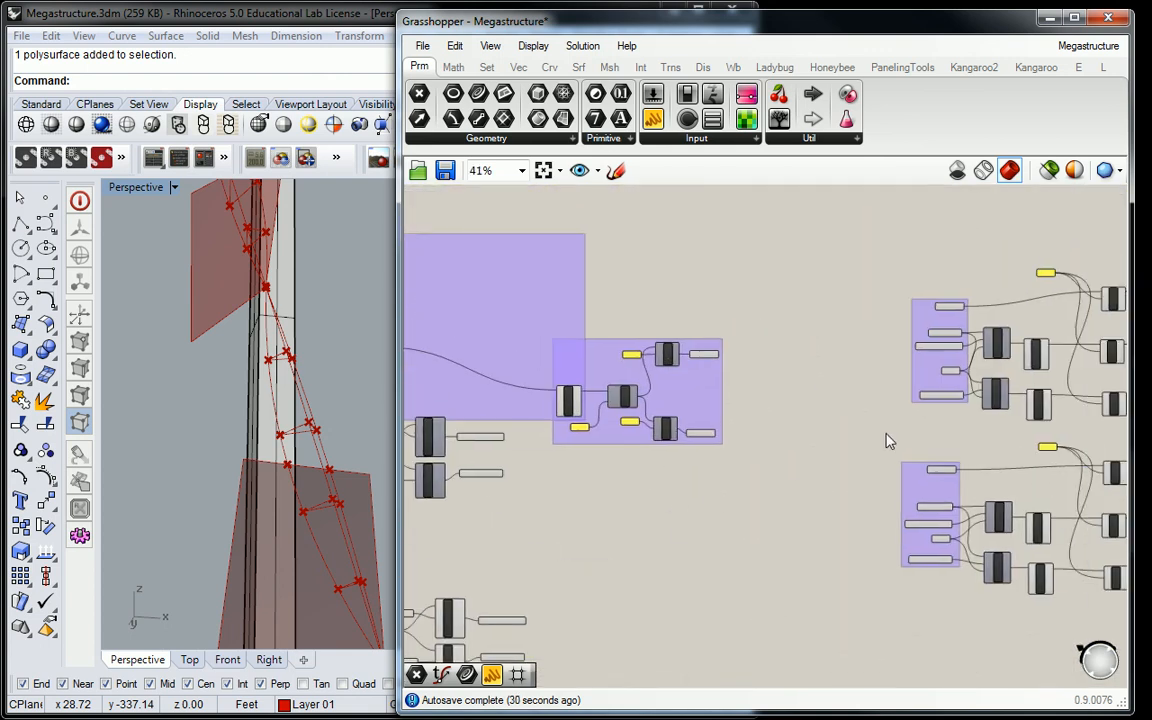
right_click_drag(795, 470, 657, 357)
scroll(690, 380, "up", 2)
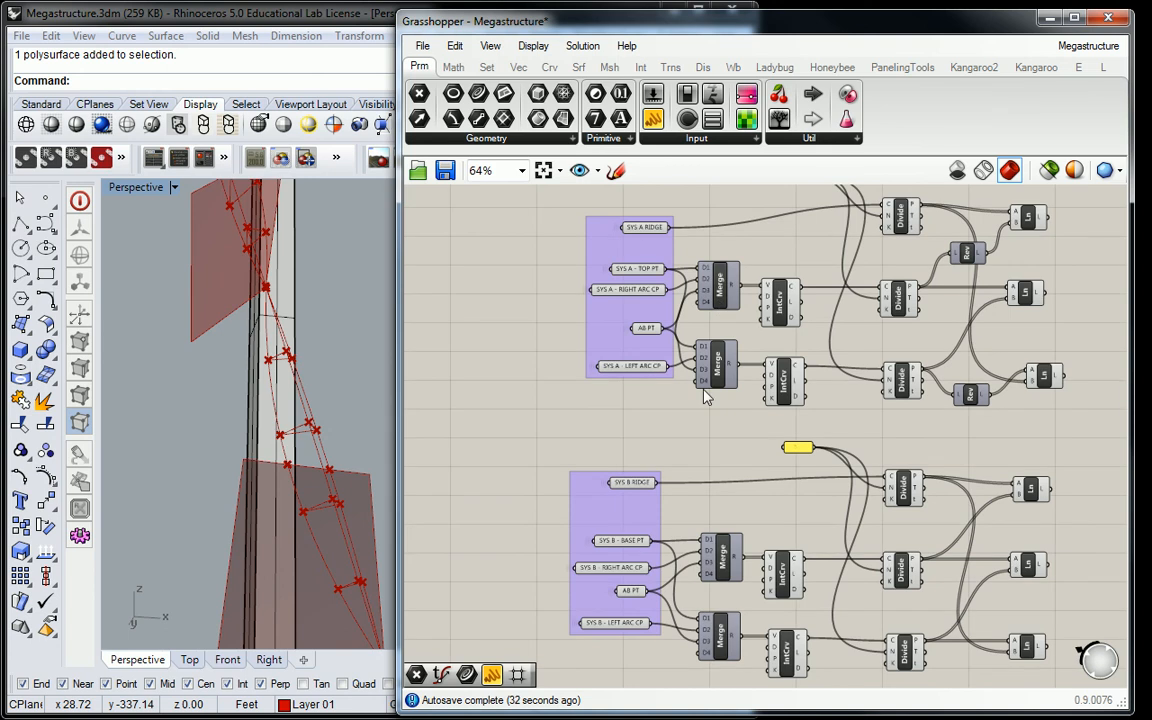